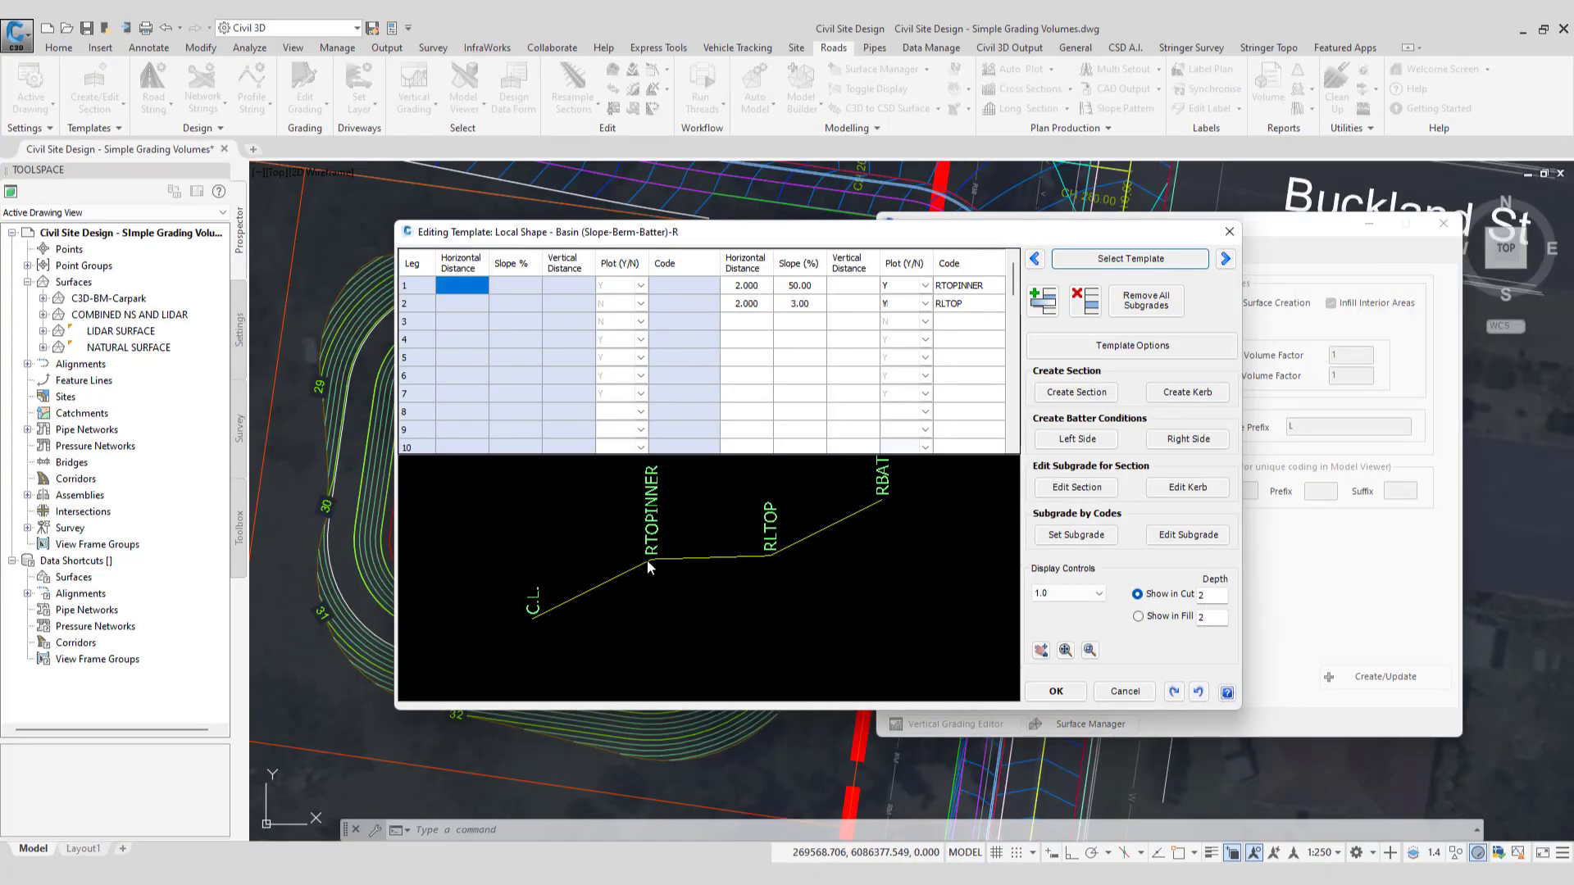
Review the leg 1 slope of 50.00 and right-side batter conditions, then abandon all template edits
click(787, 286)
double_click(810, 287)
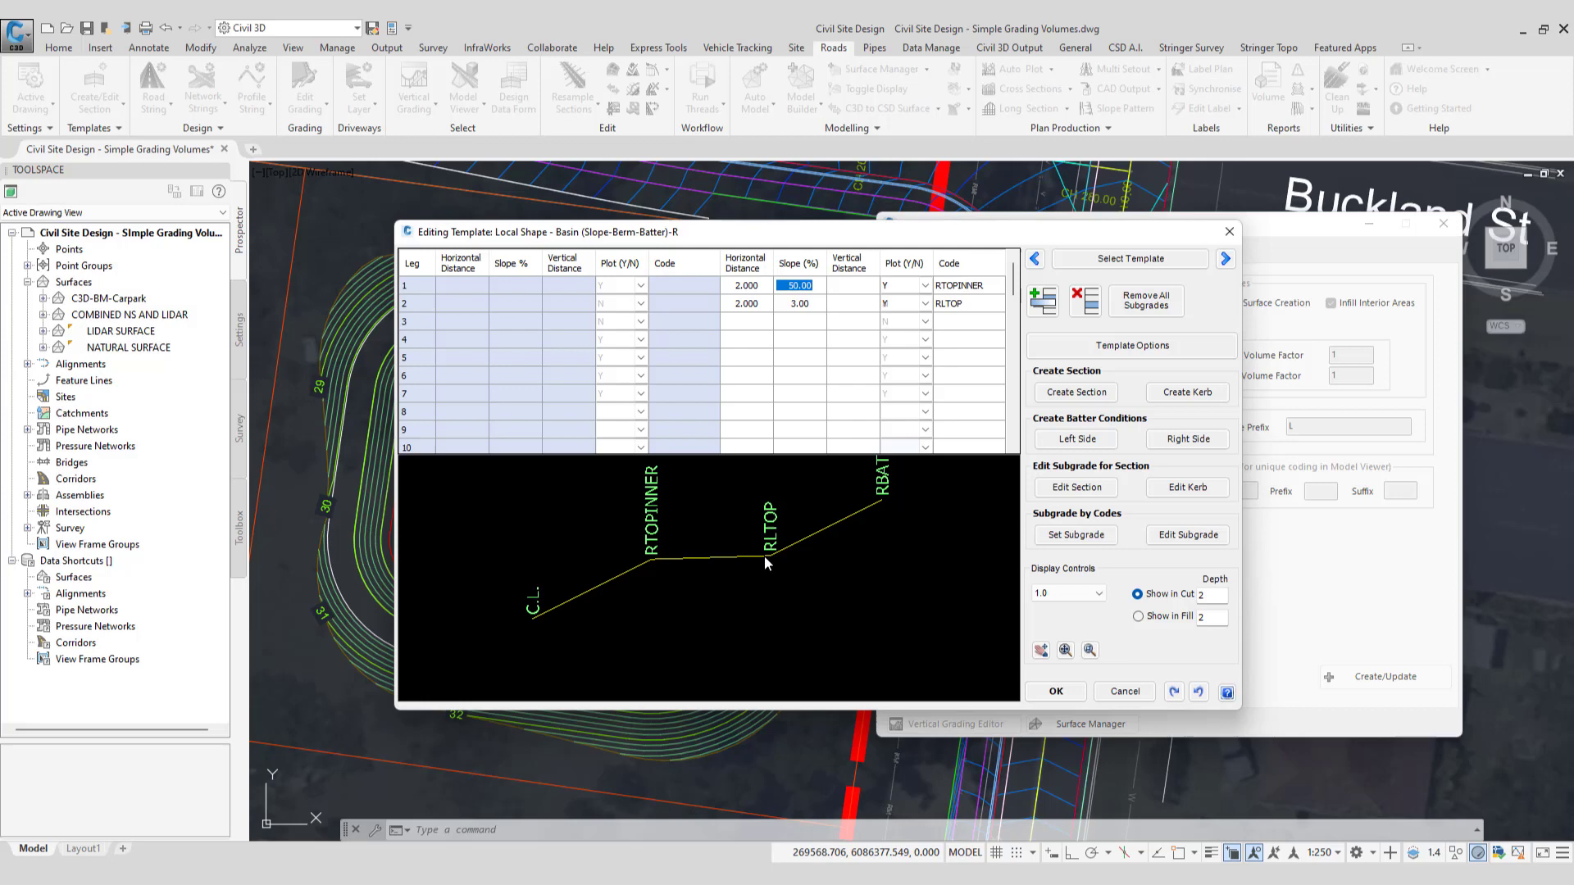
click(1193, 438)
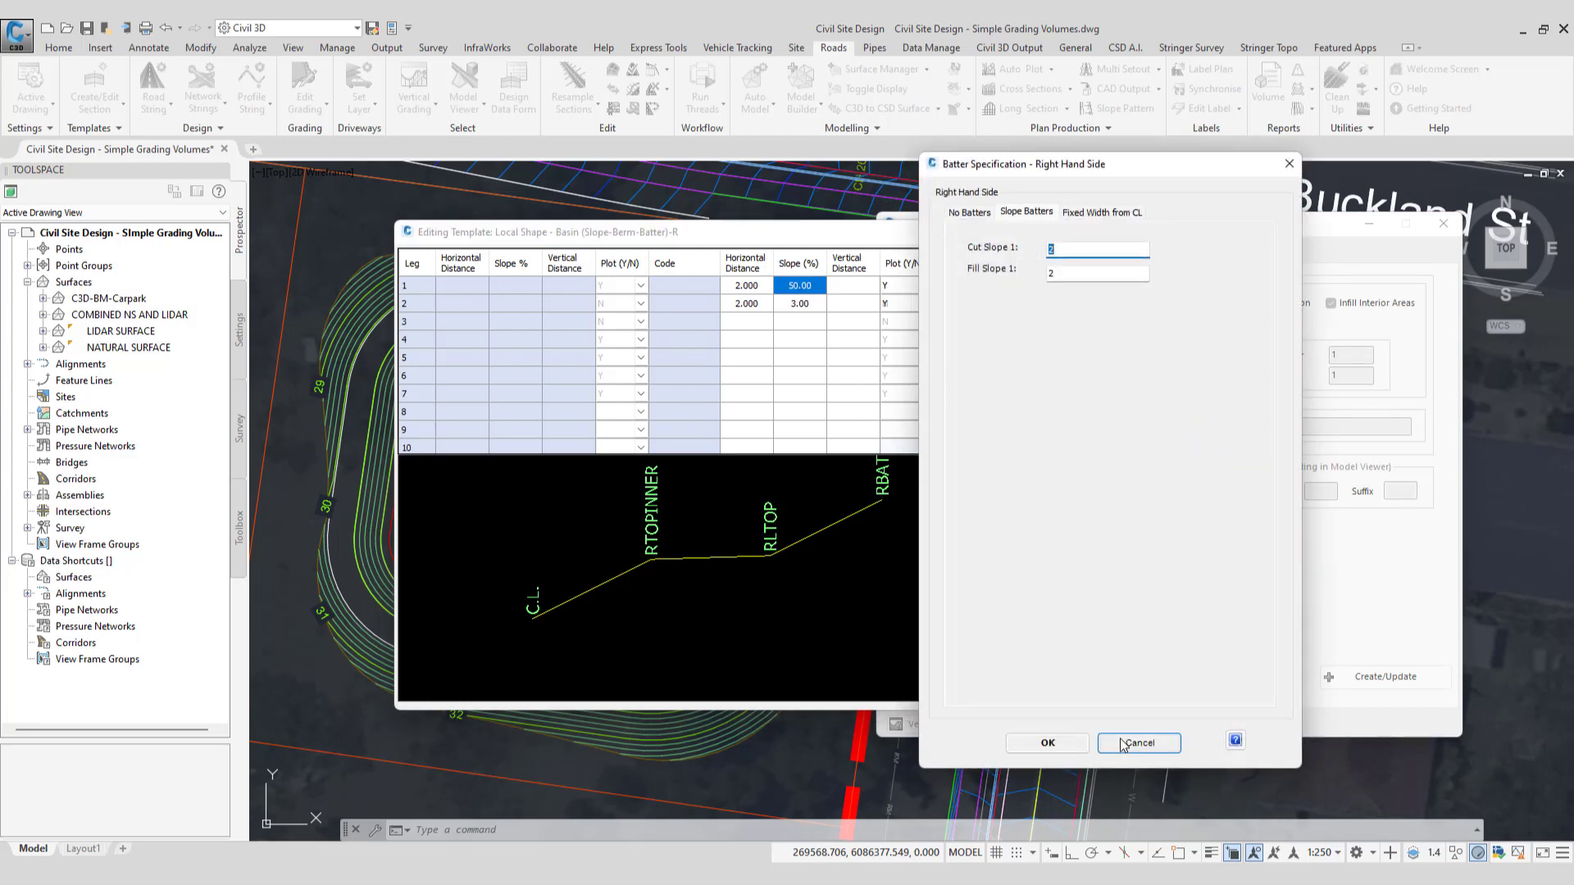
click(1139, 742)
click(1123, 691)
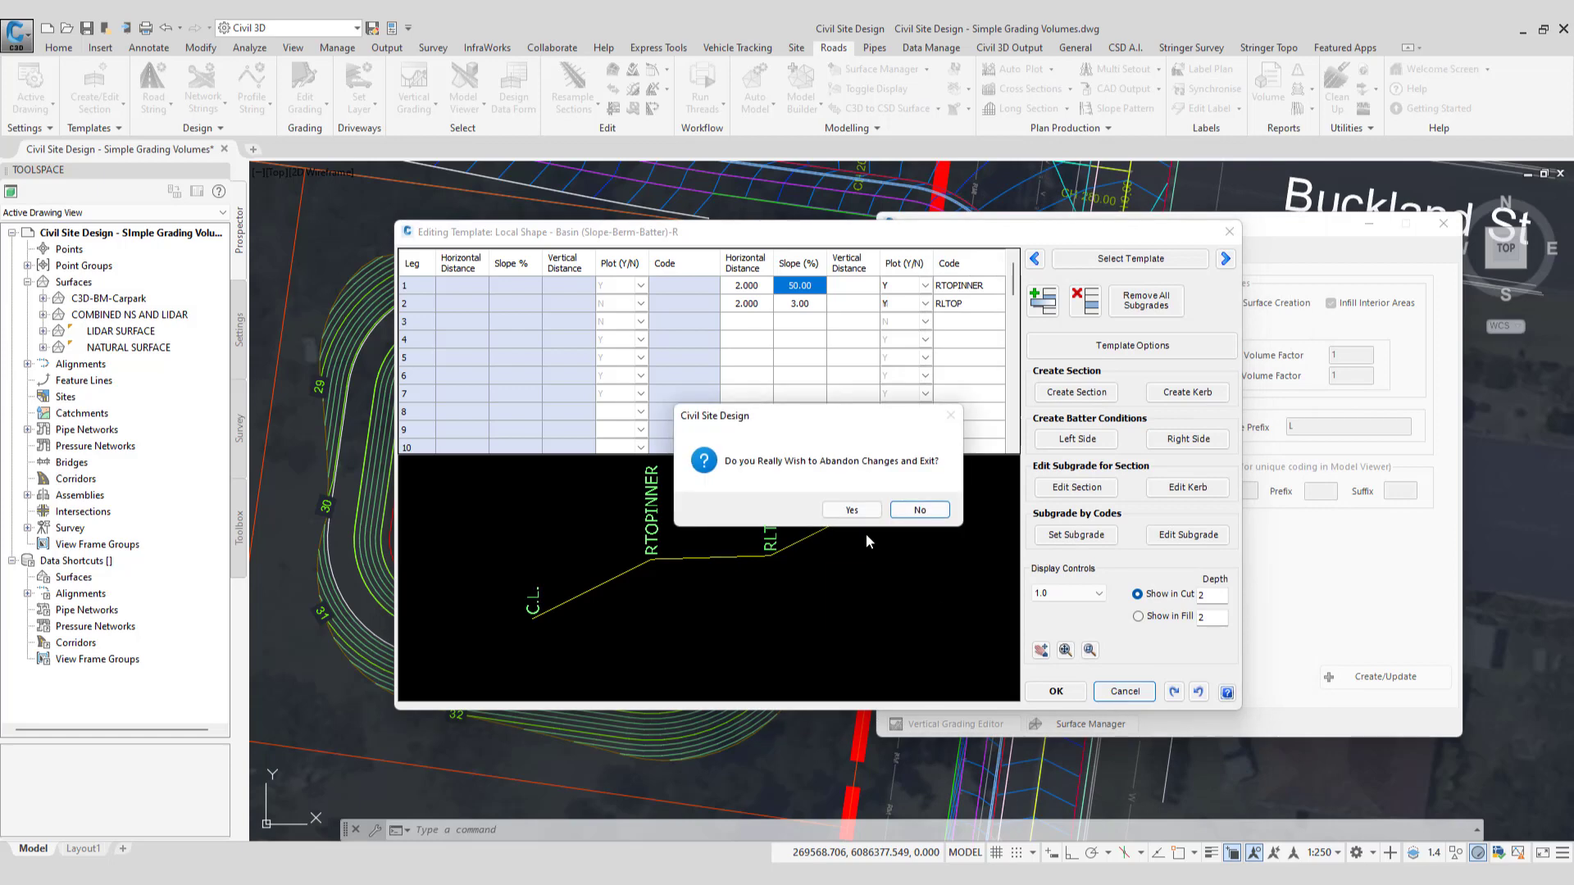
click(851, 510)
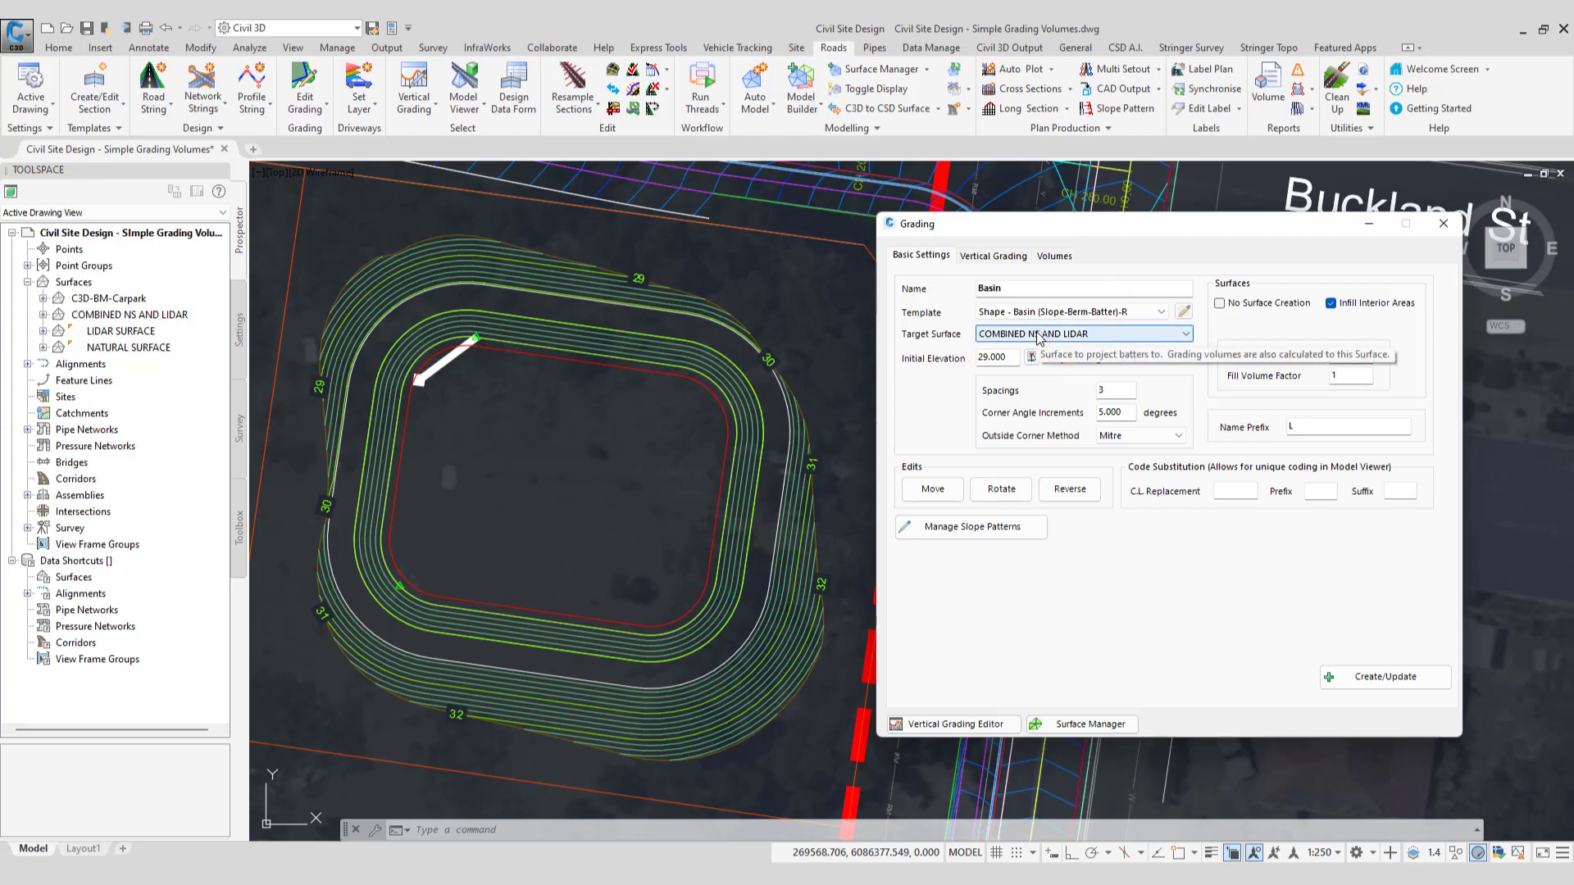
click(1054, 256)
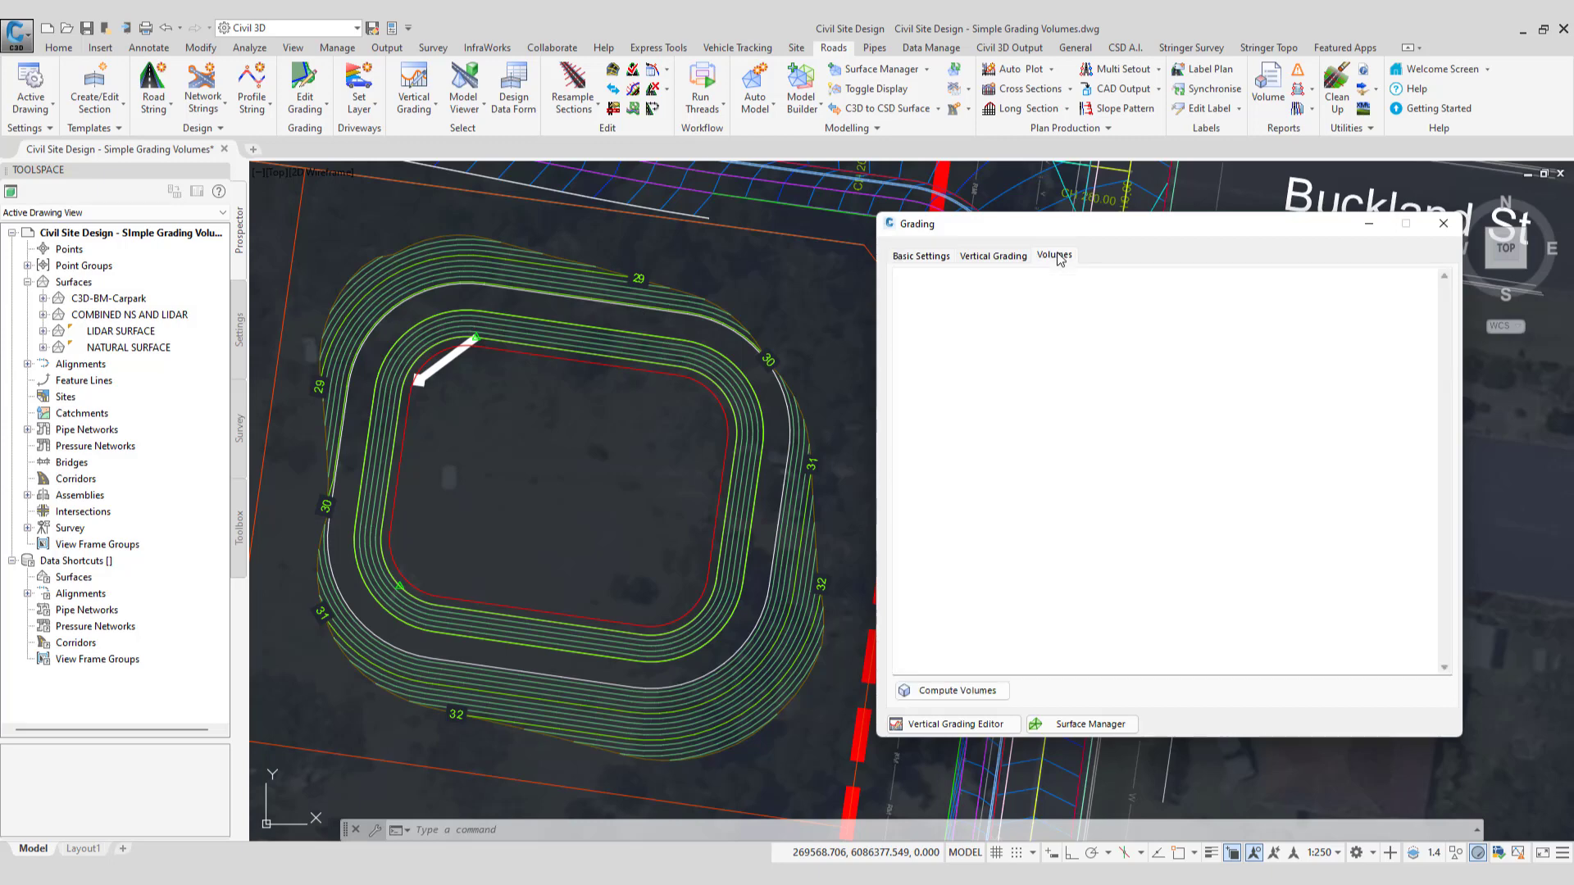
click(975, 690)
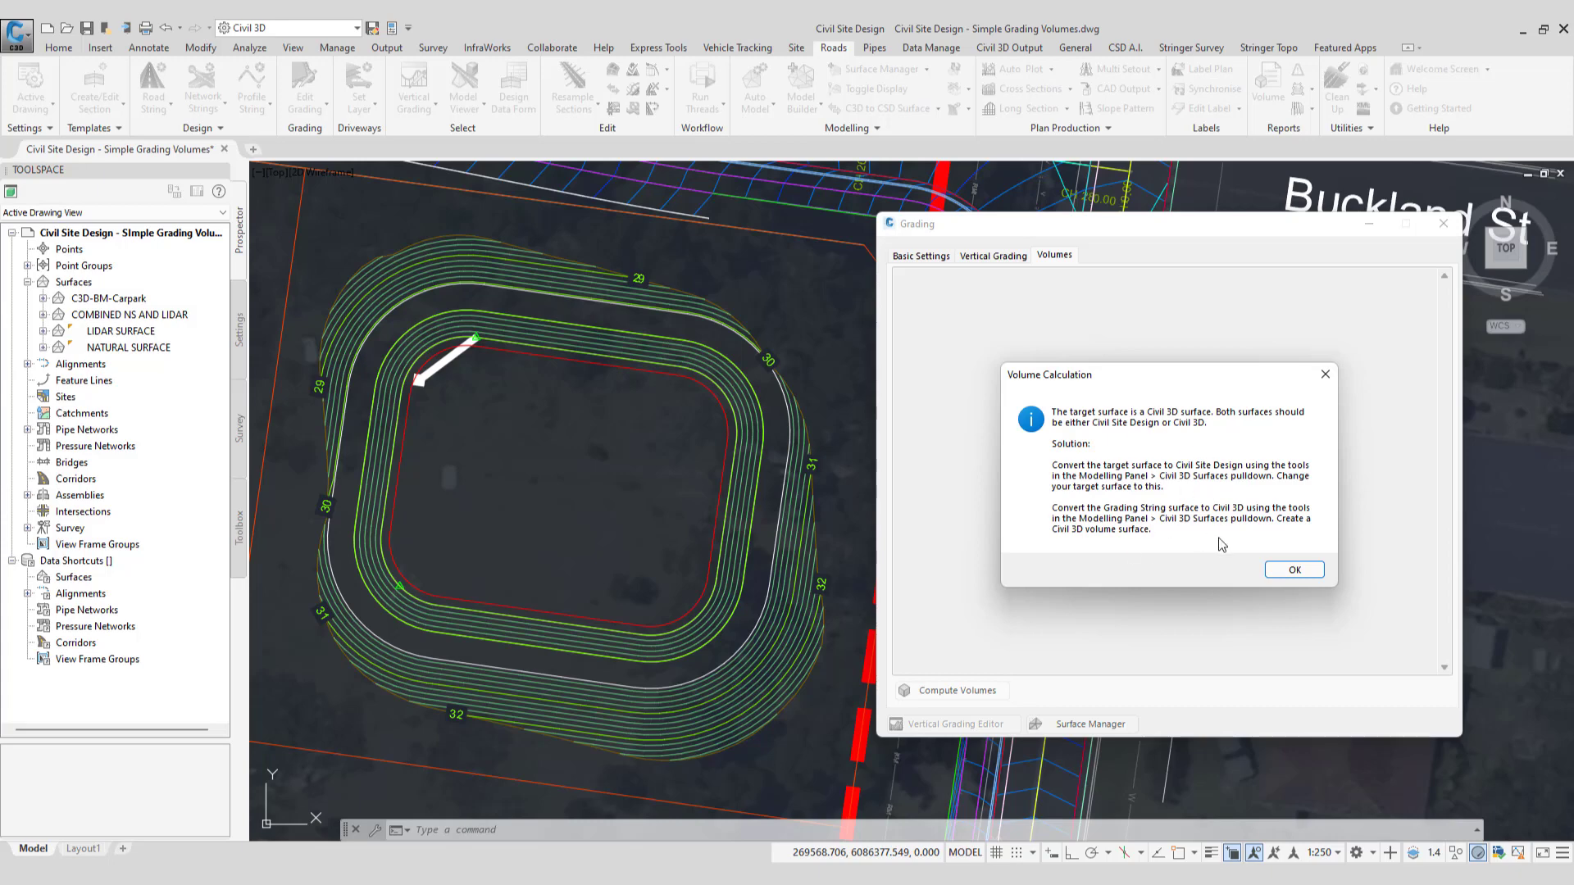
click(1292, 571)
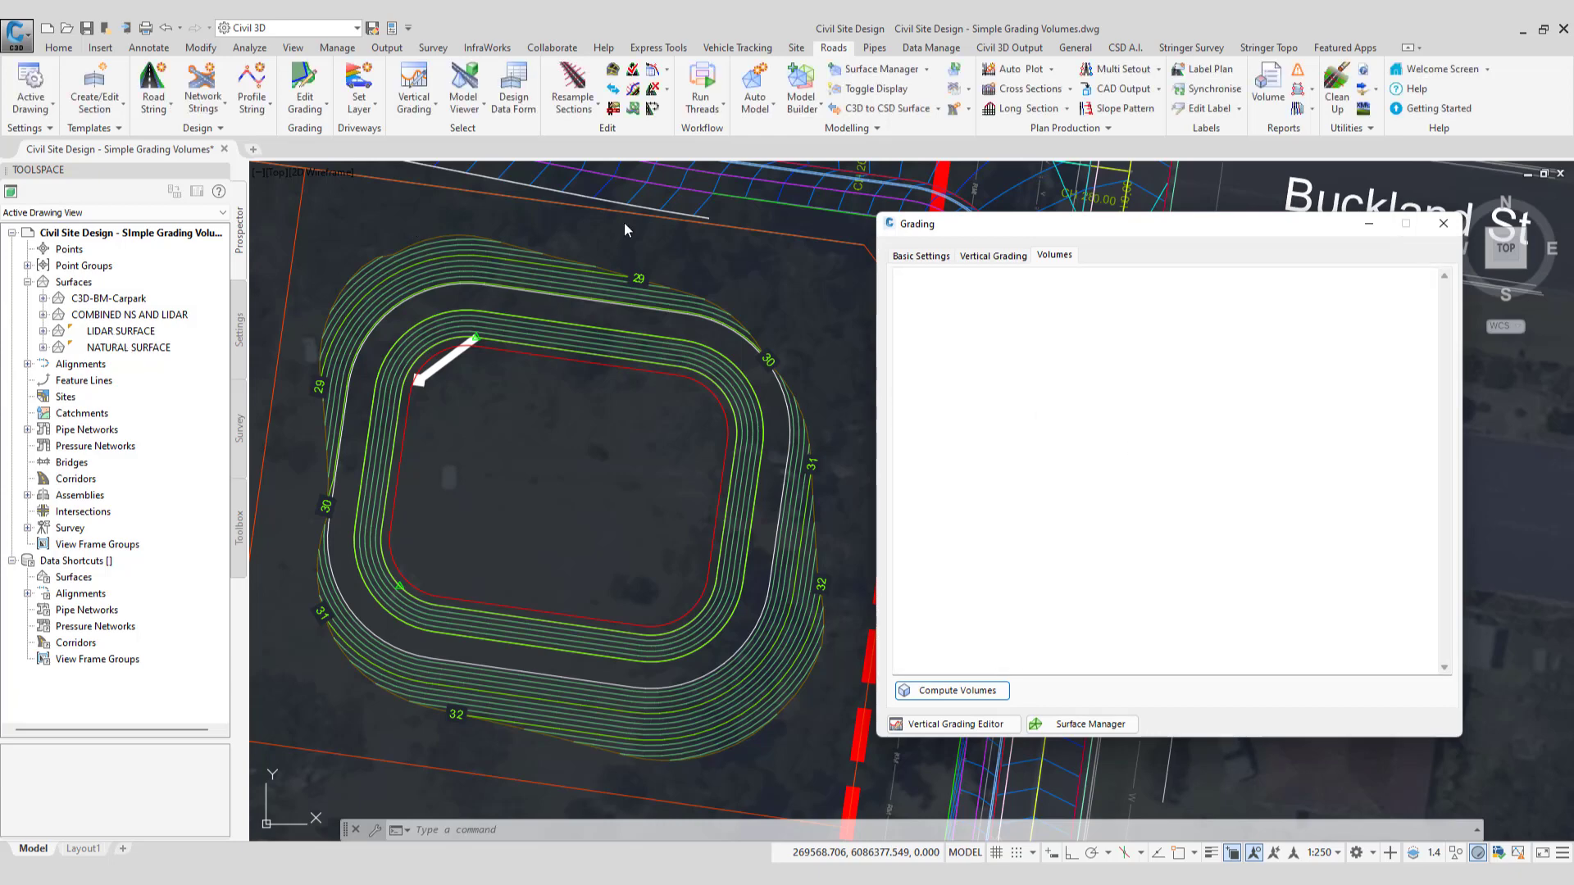
click(920, 256)
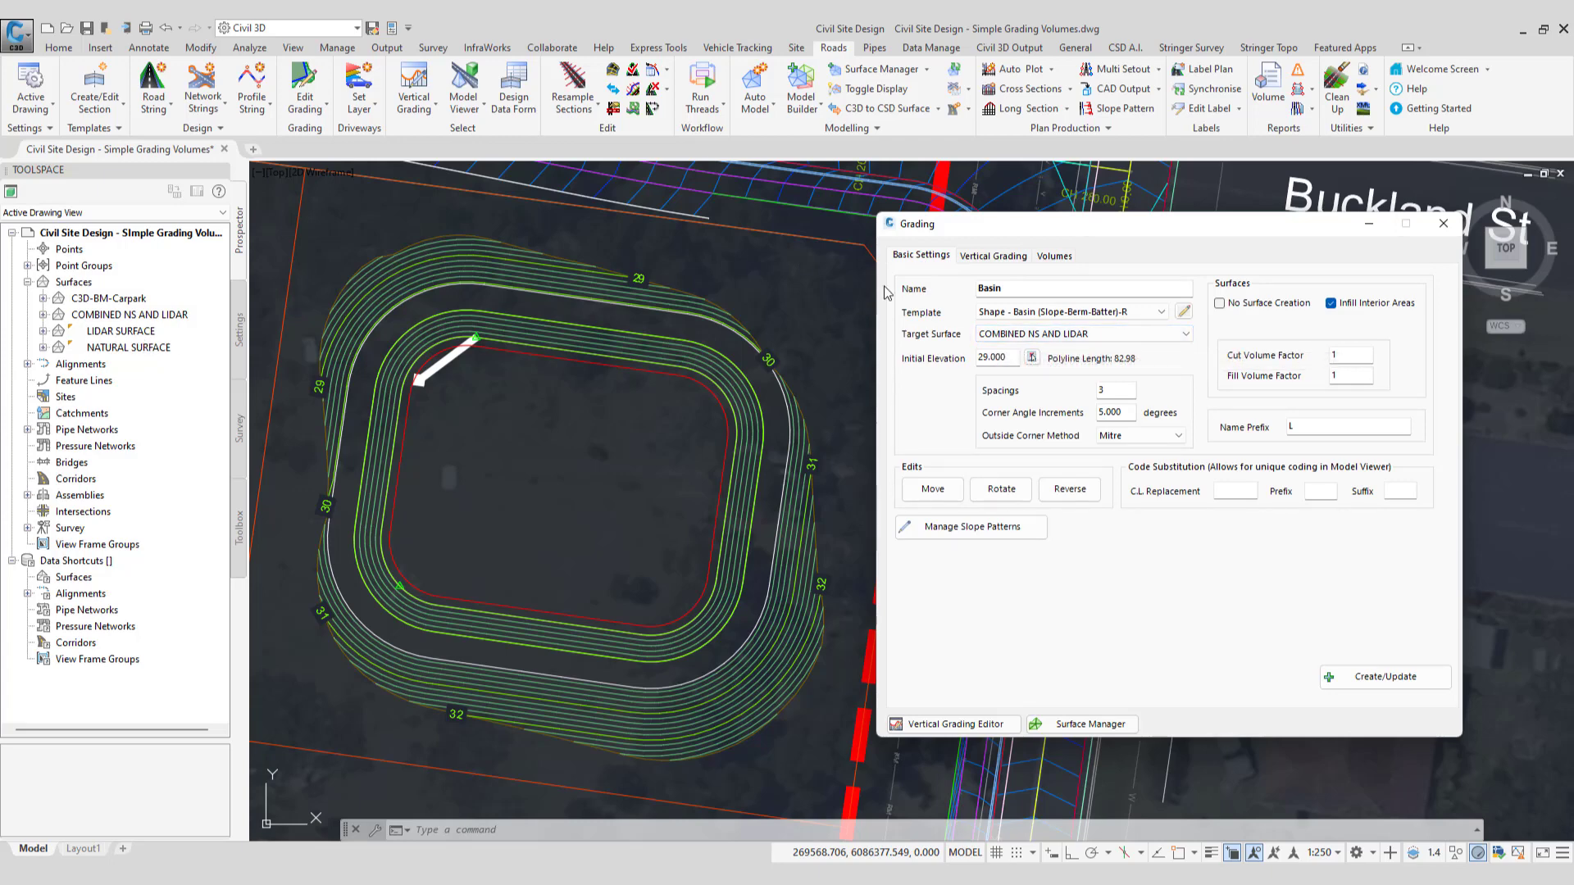
Convert the Civil 3D surfaces into Civil Site Design surfaces
click(938, 110)
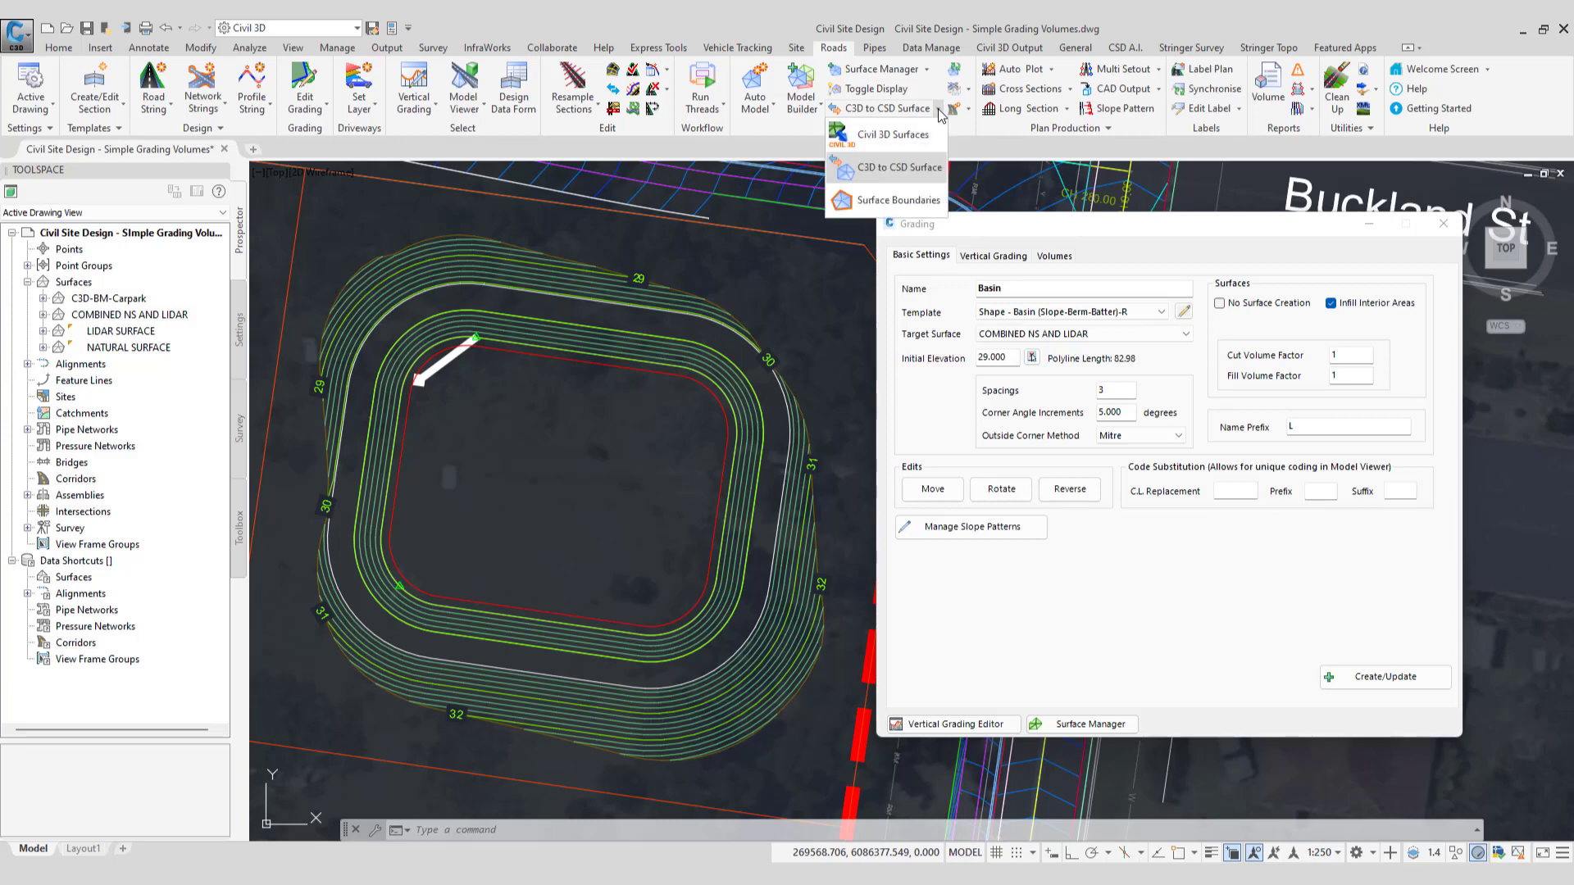
click(893, 168)
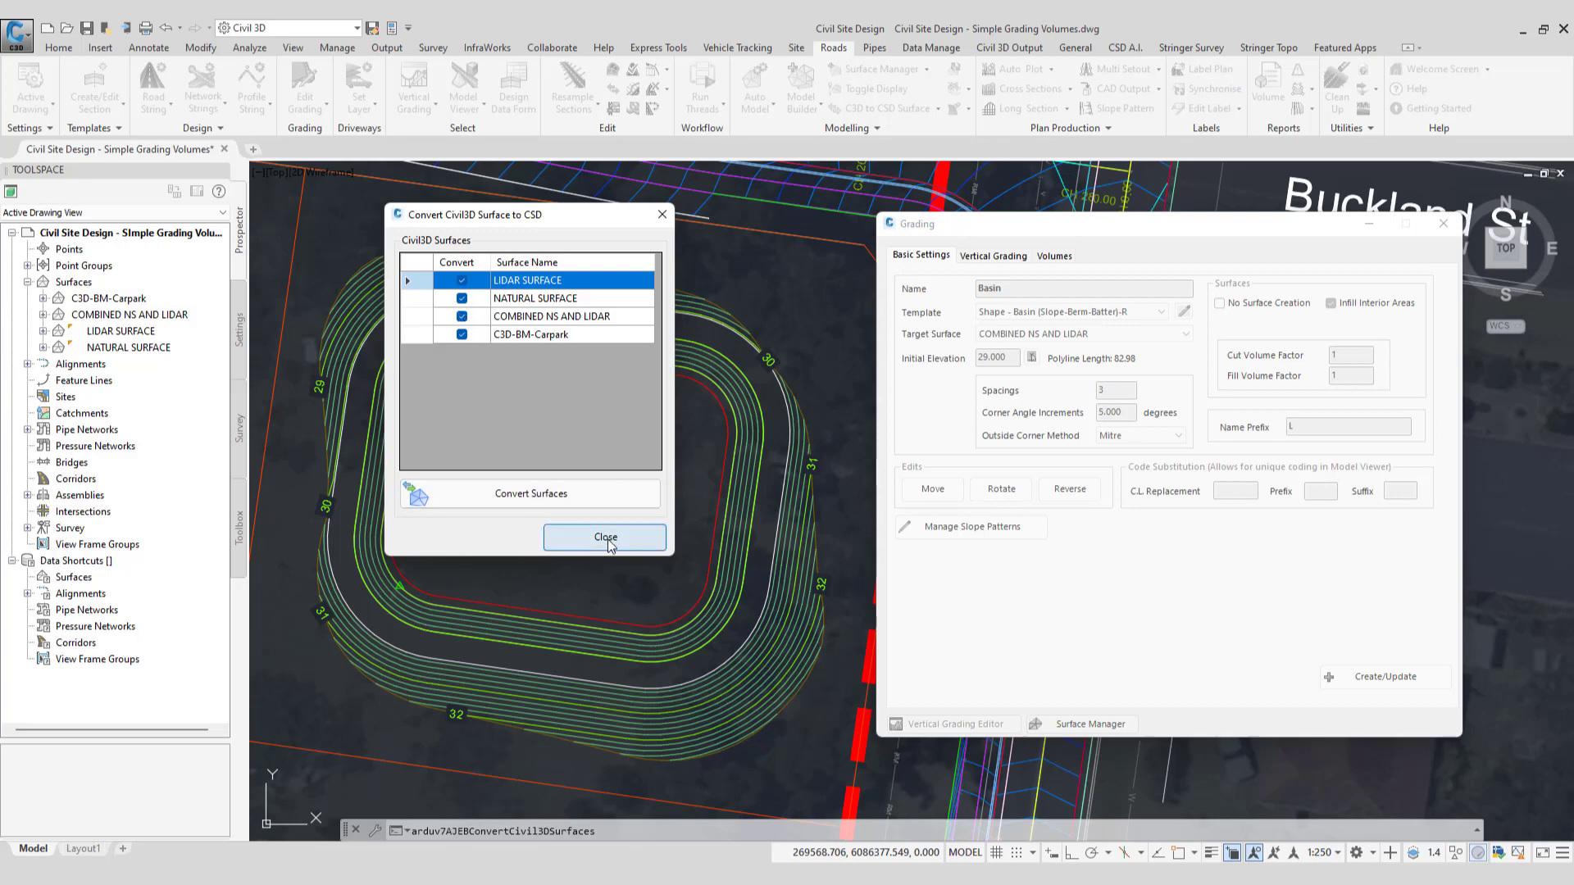
click(608, 539)
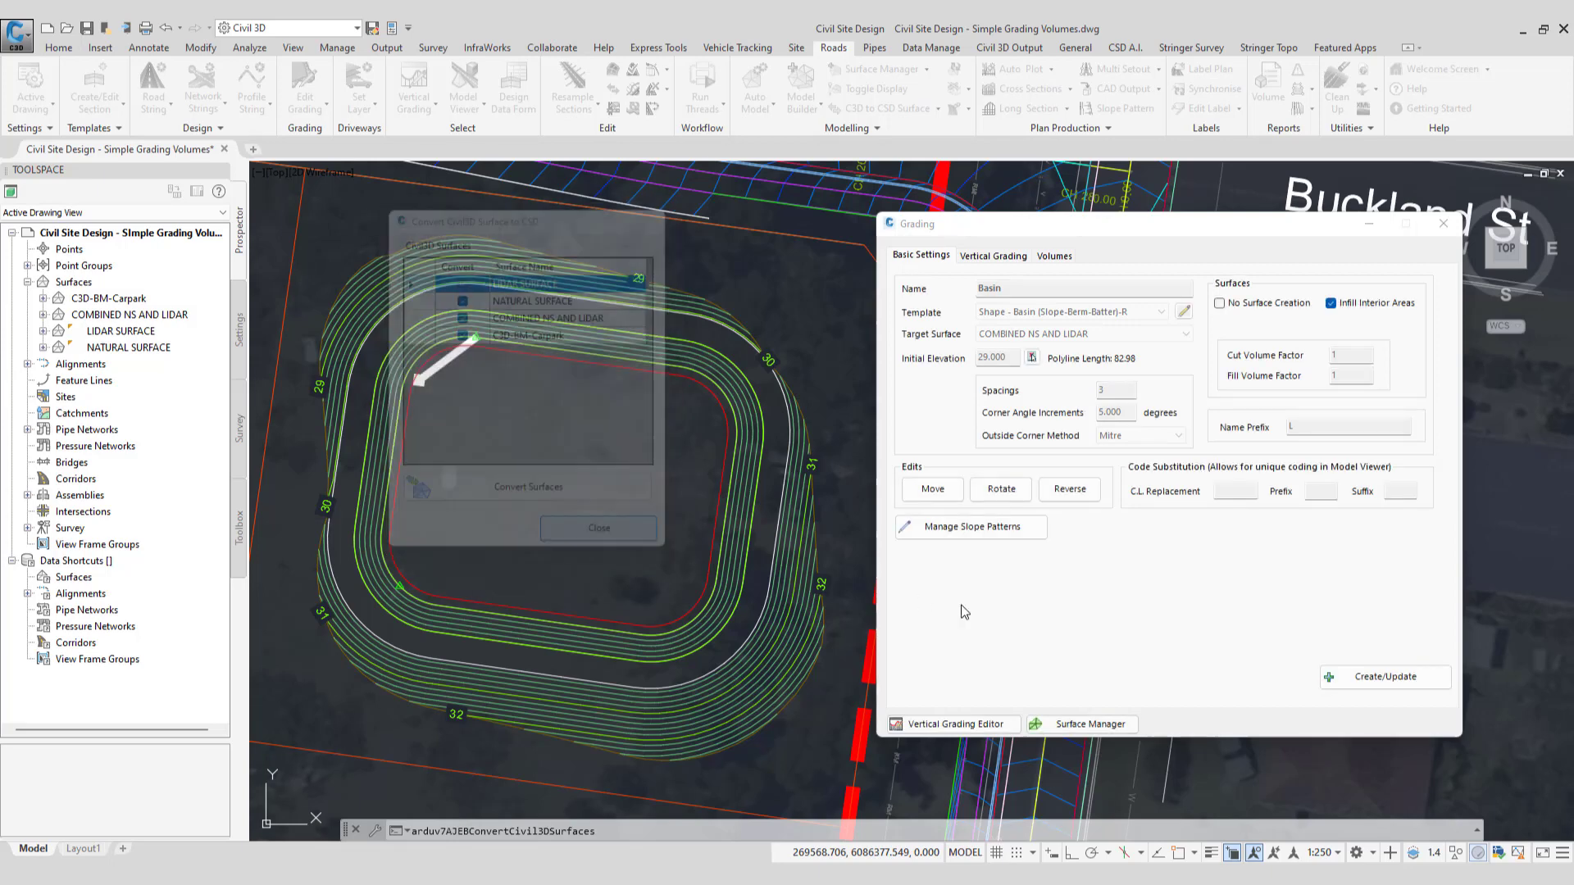
Check the surface manager's list for CSD-COMBINED NS AND LIDAR, then close it unchanged
click(1092, 726)
click(976, 230)
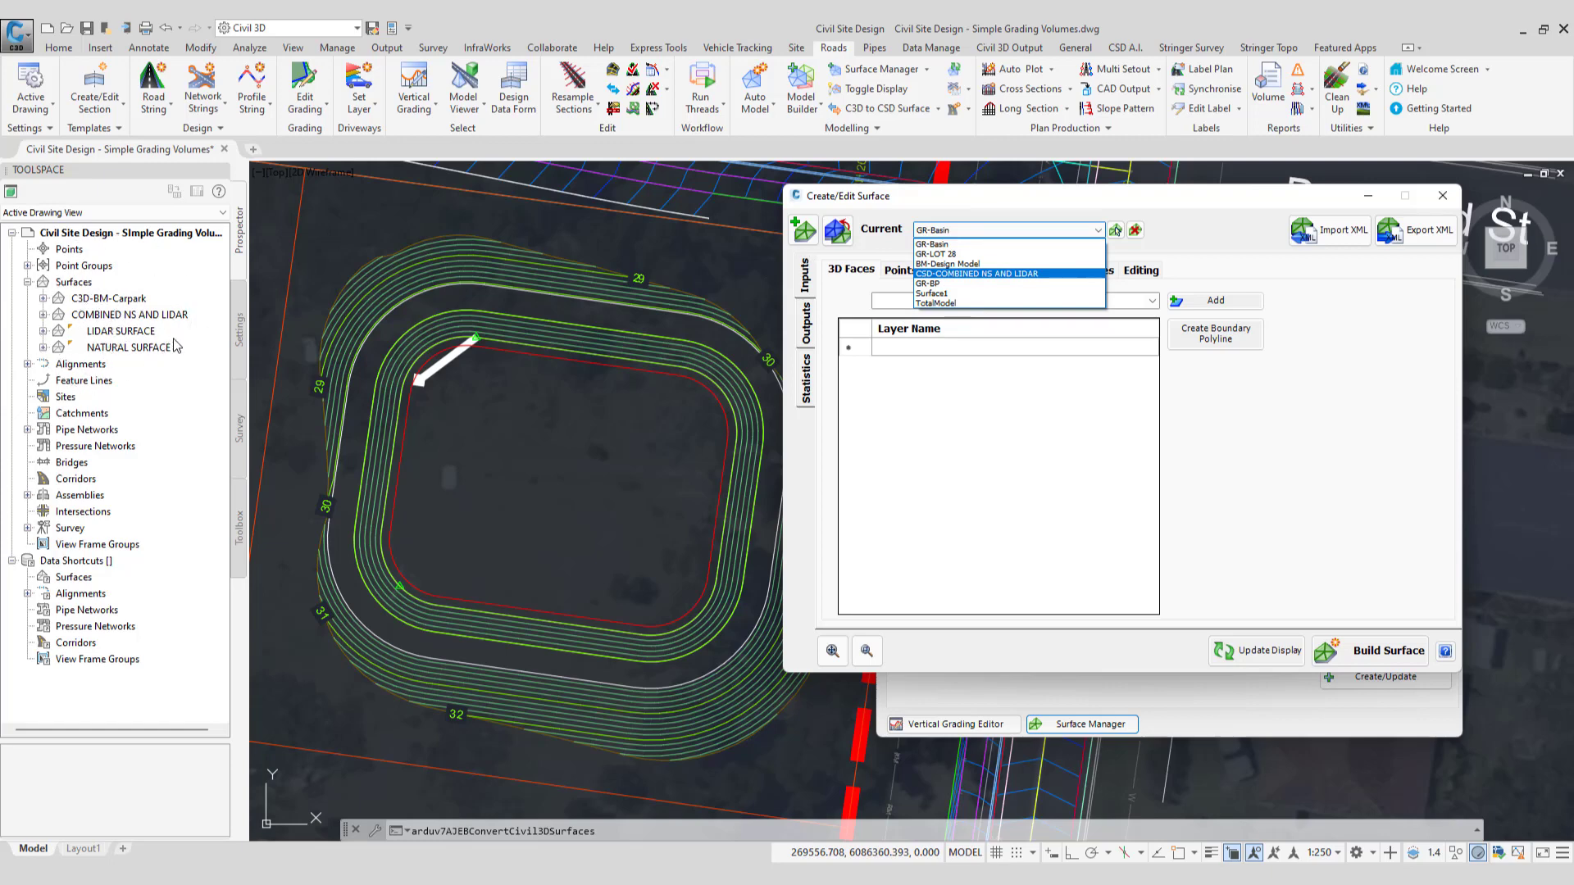
click(1443, 205)
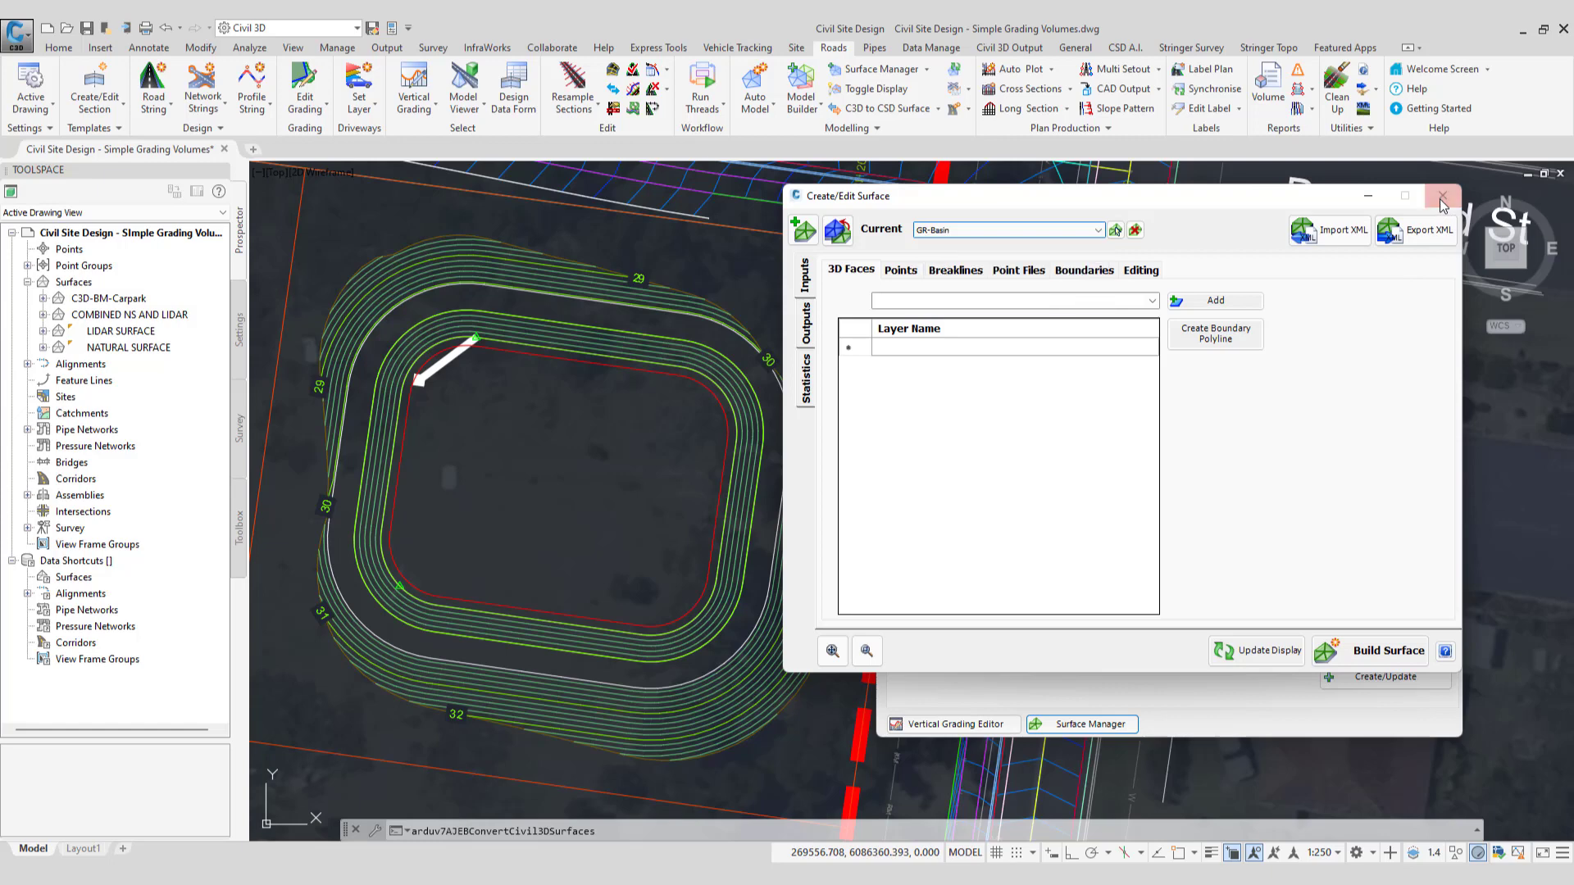
Set the Basin target surface to CSD-COMBINED NS AND LIDAR and rebuild the grading
click(1442, 197)
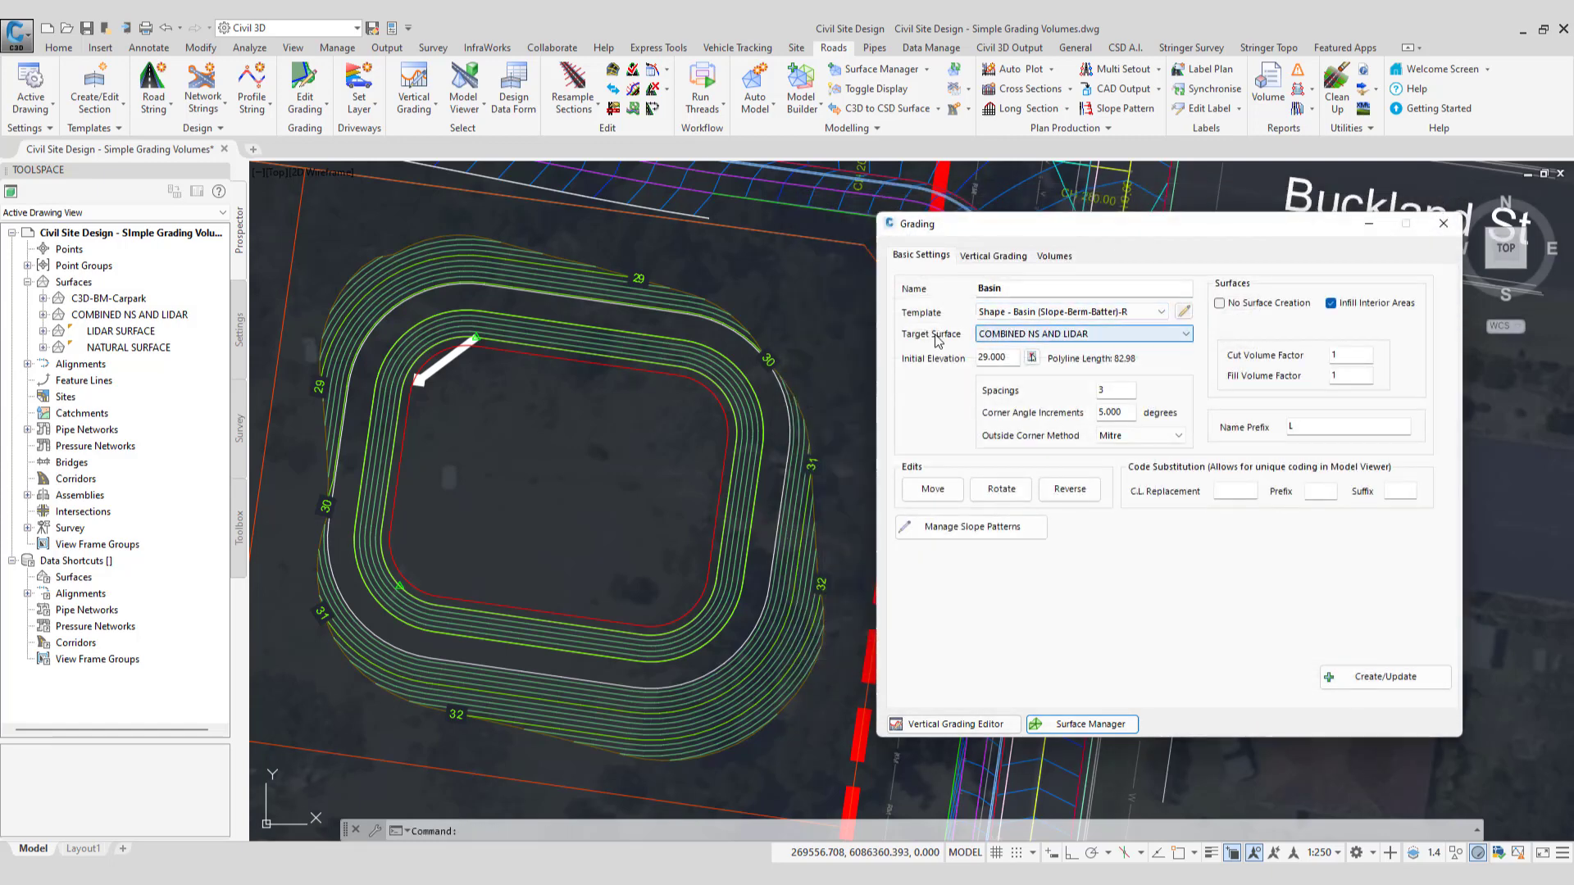
click(1065, 336)
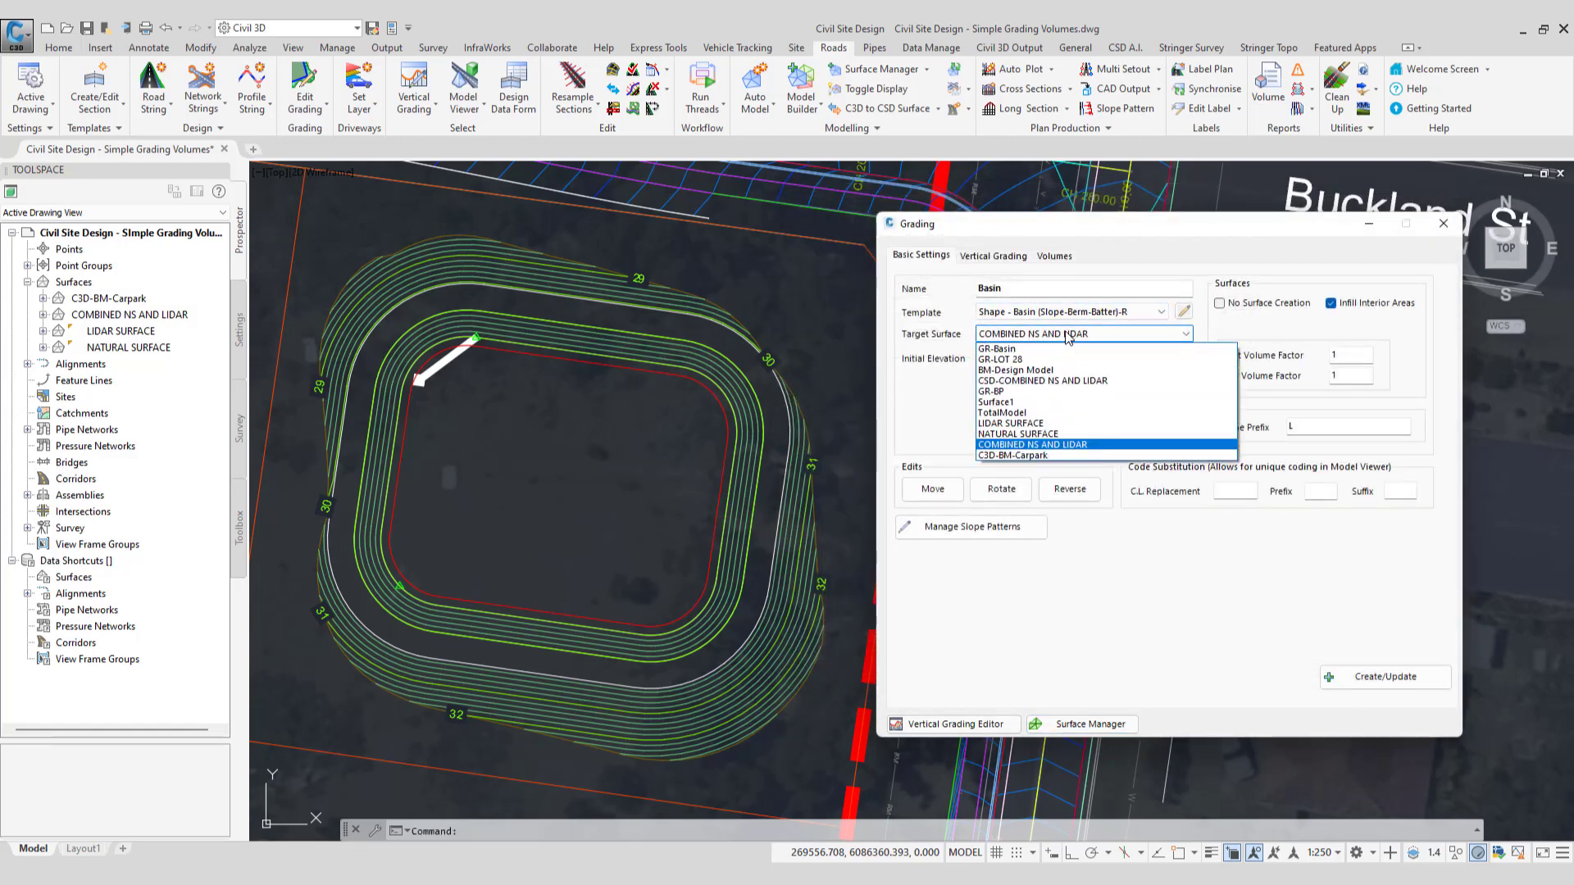
click(1004, 381)
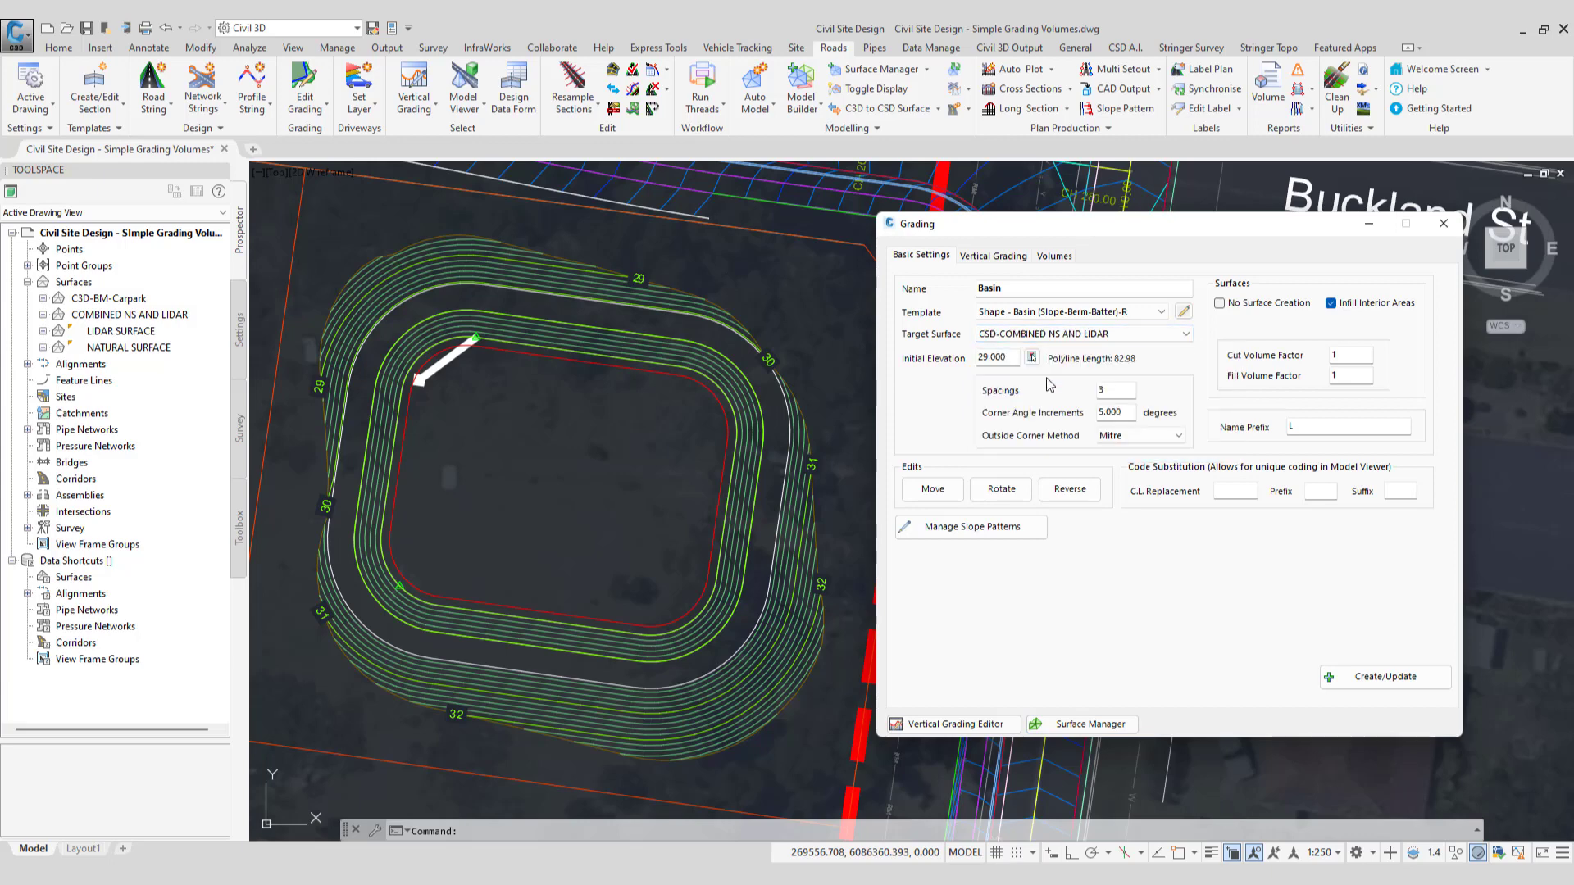
click(1367, 686)
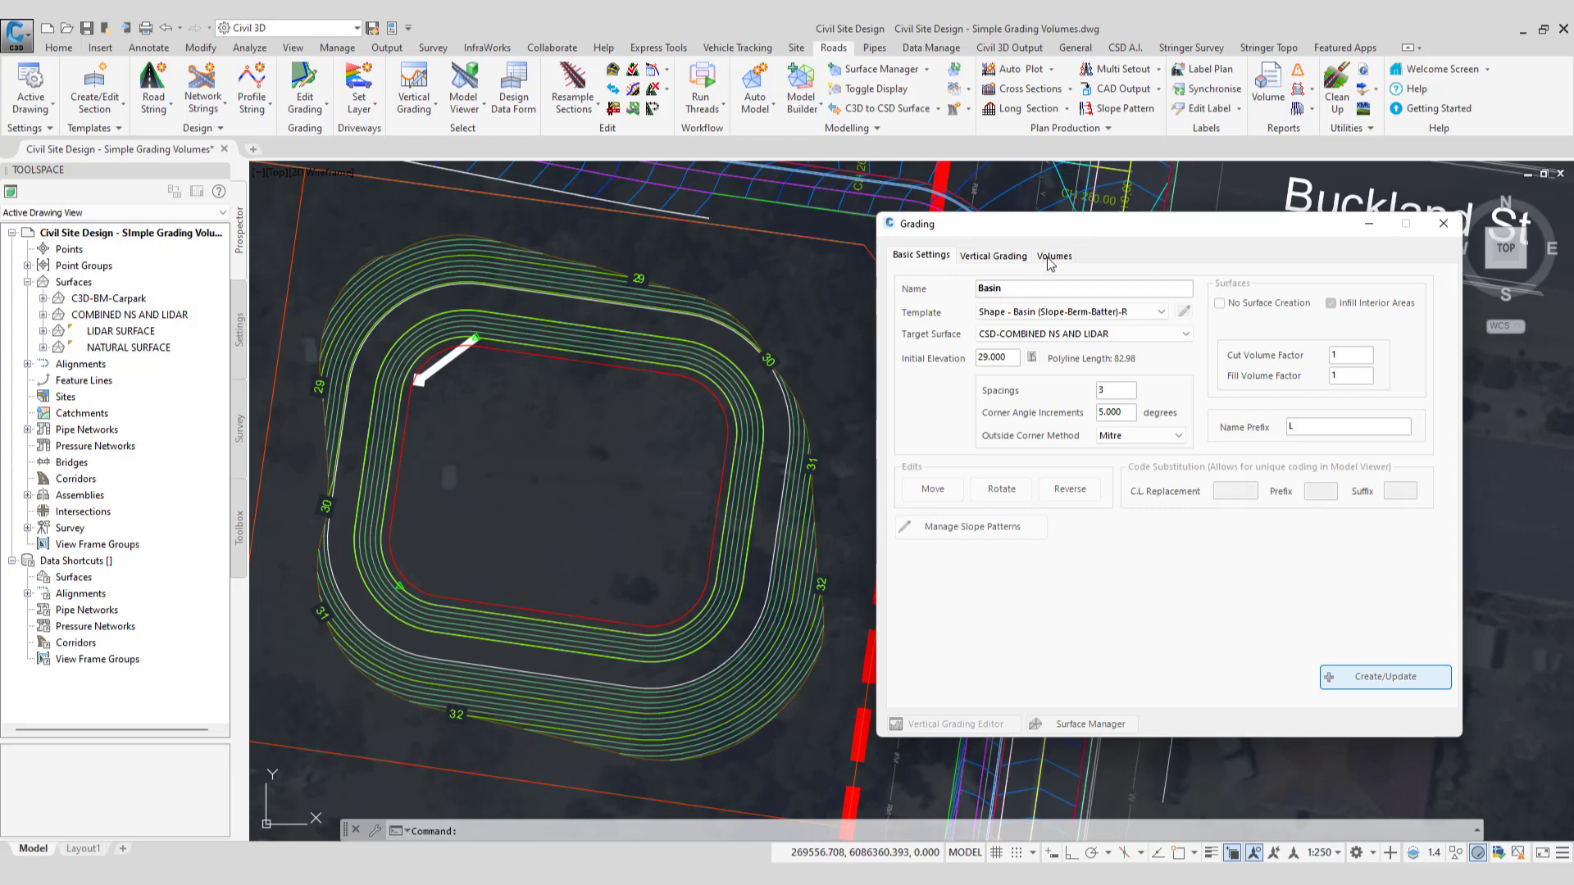
Compute Basin volumes: 1,207.669 cut, 144.475 fill, net cut 1,063.193 cubic metres
click(1051, 257)
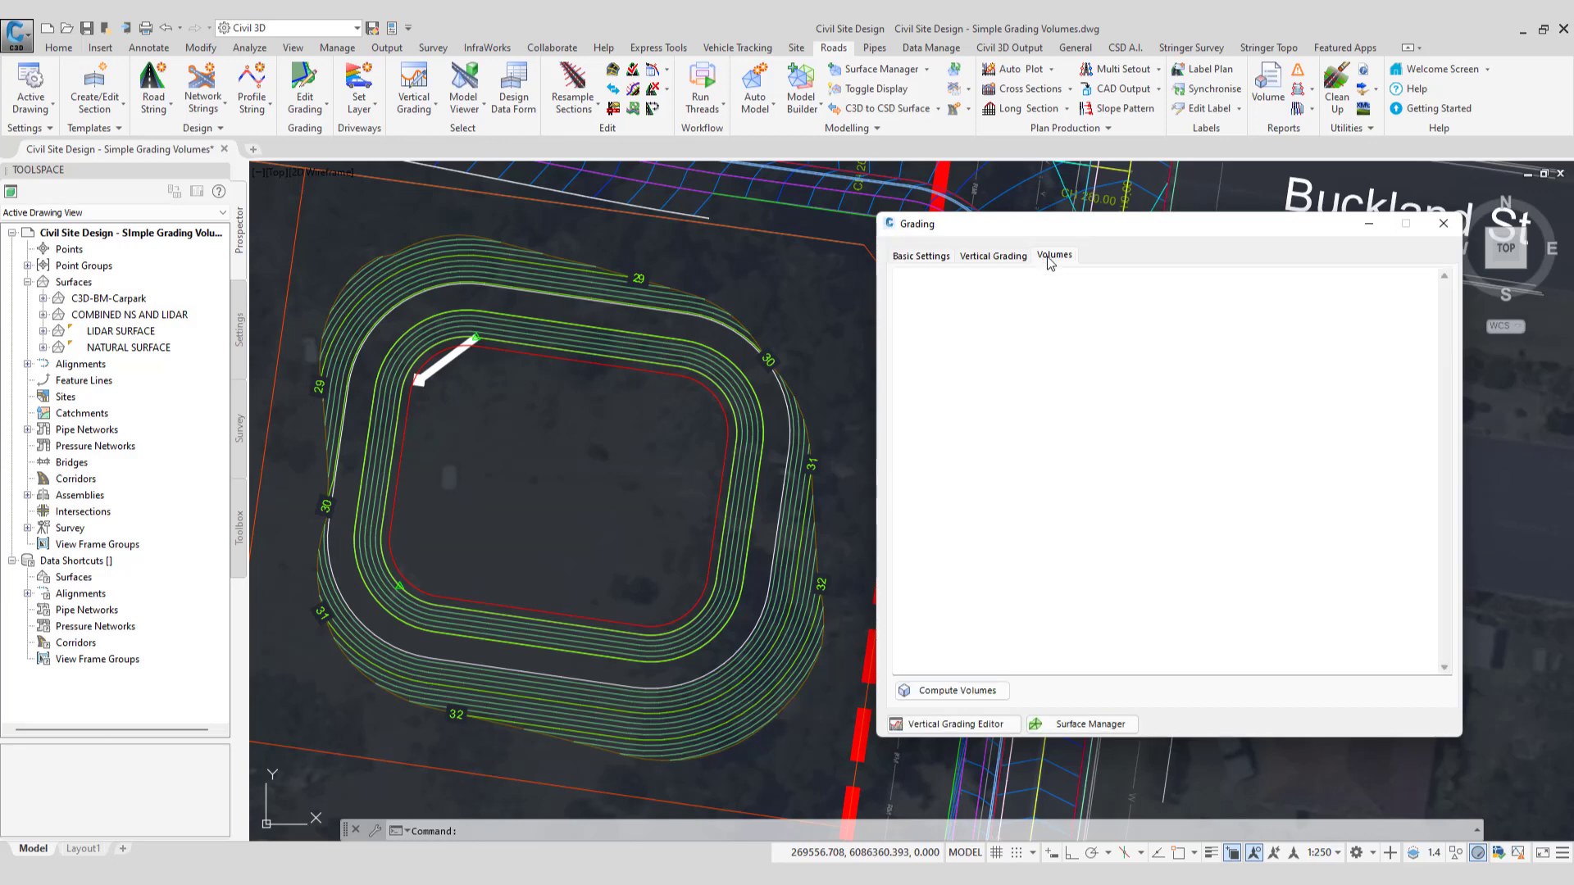
click(985, 698)
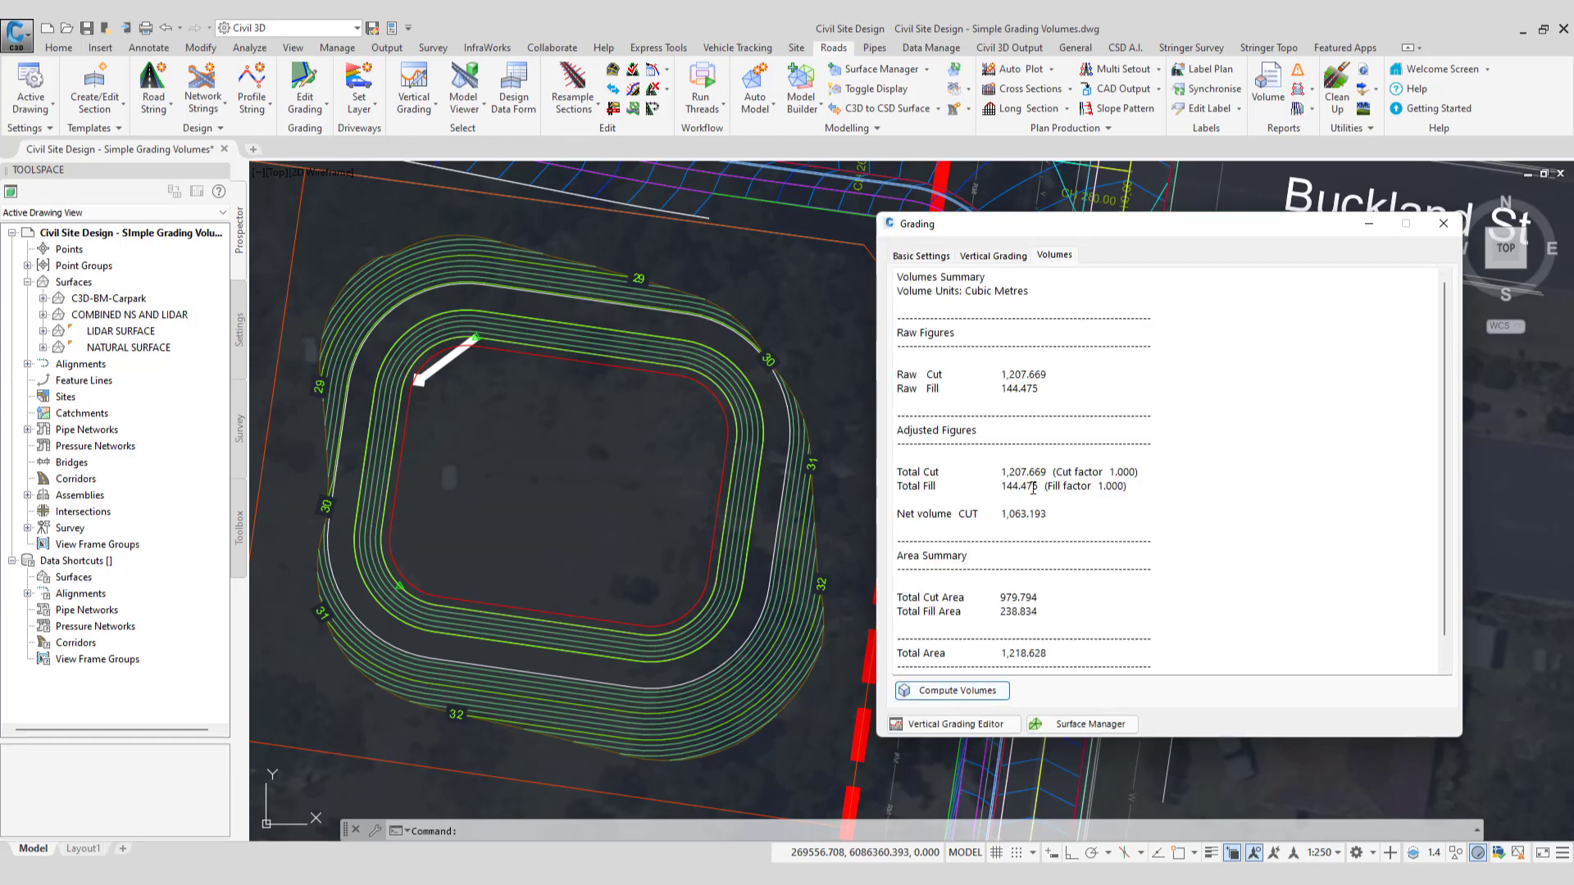
scroll(1445, 410, down, 1)
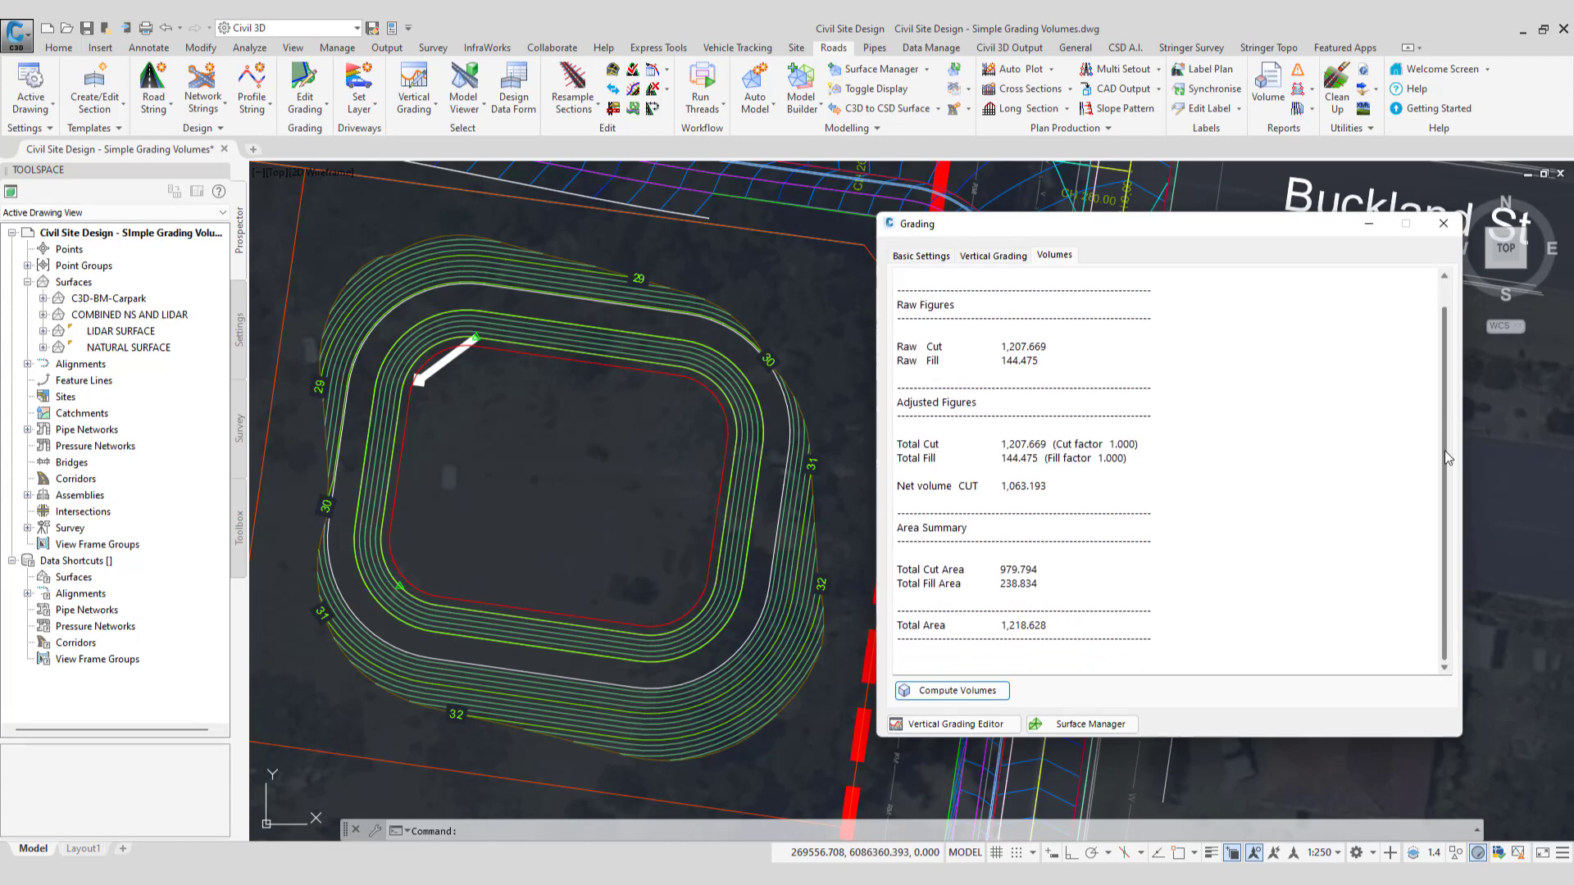
scroll(1445, 406, up, 1)
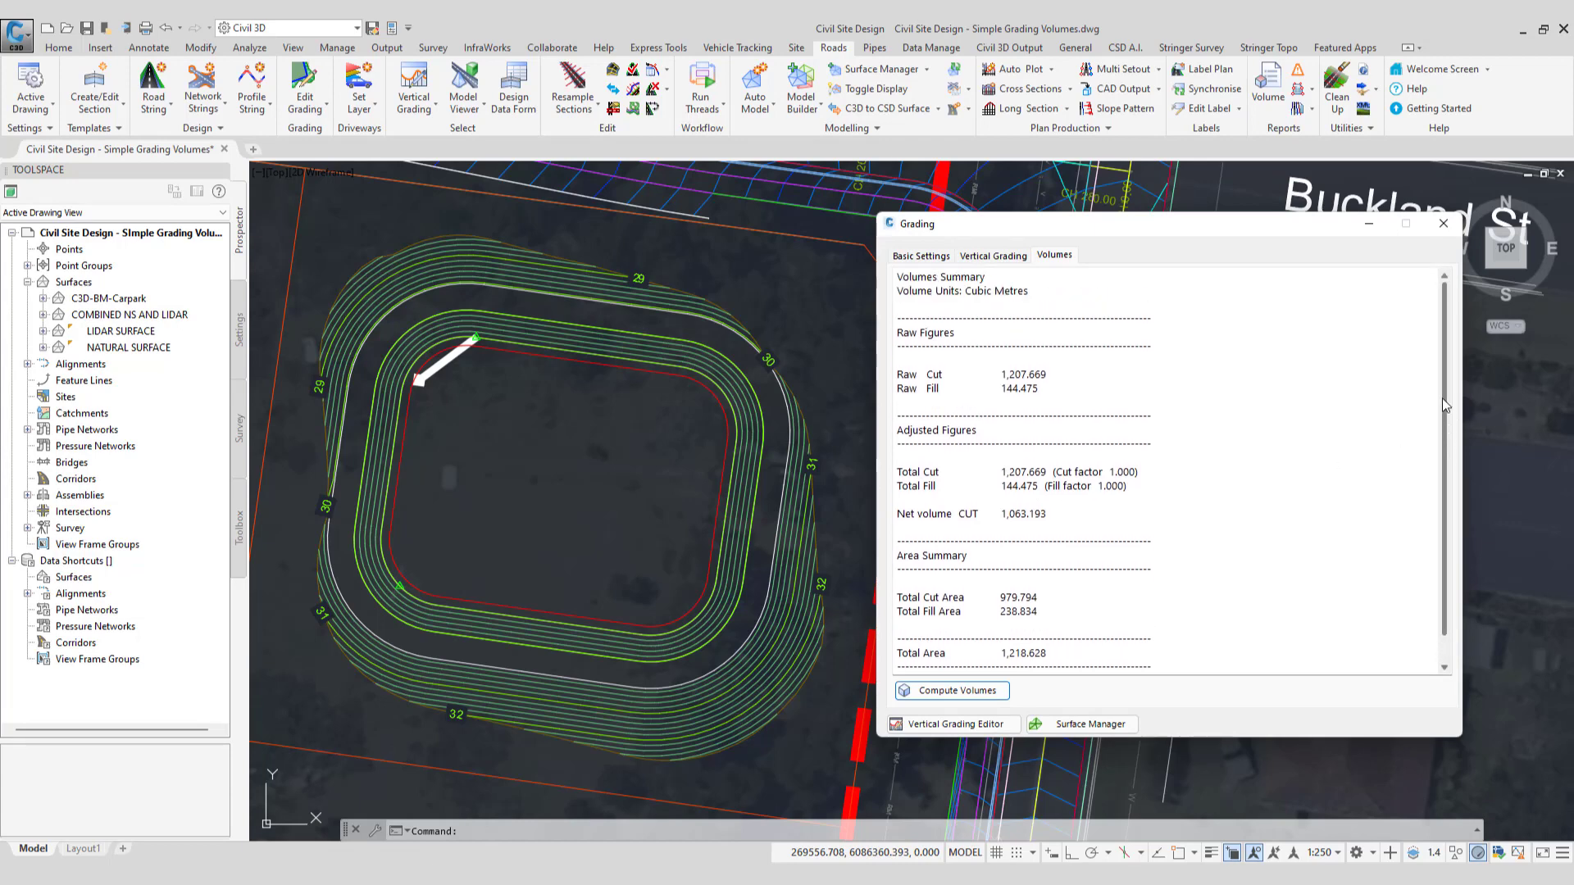
click(925, 256)
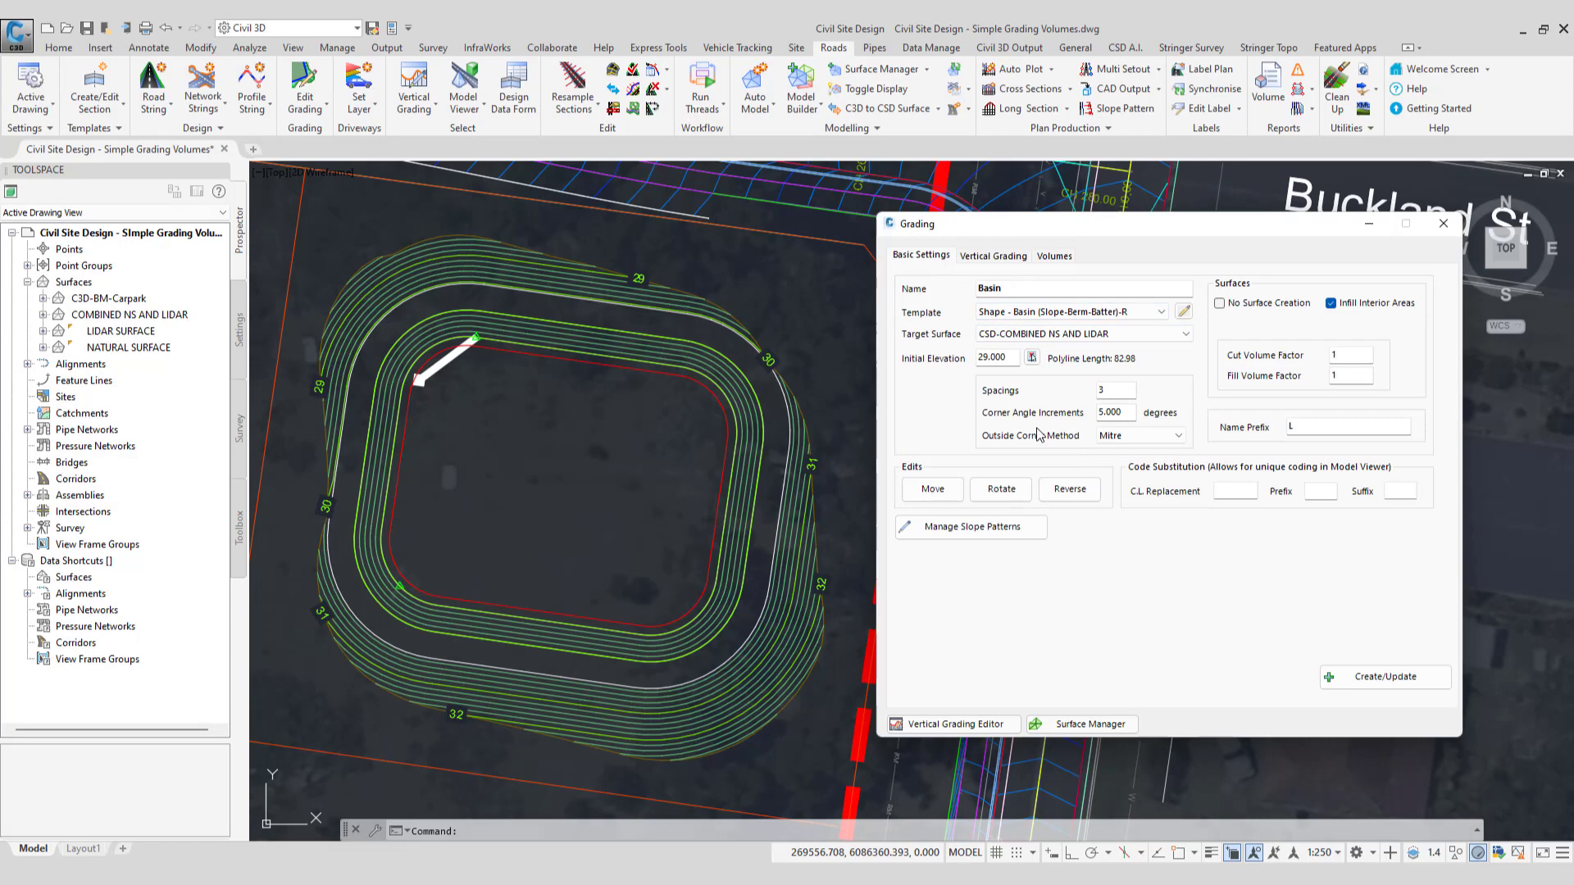
click(1055, 256)
Close the Grading window and select, then deselect, the red feature line inside the basin
click(1443, 230)
middle_drag(887, 288, 1175, 282)
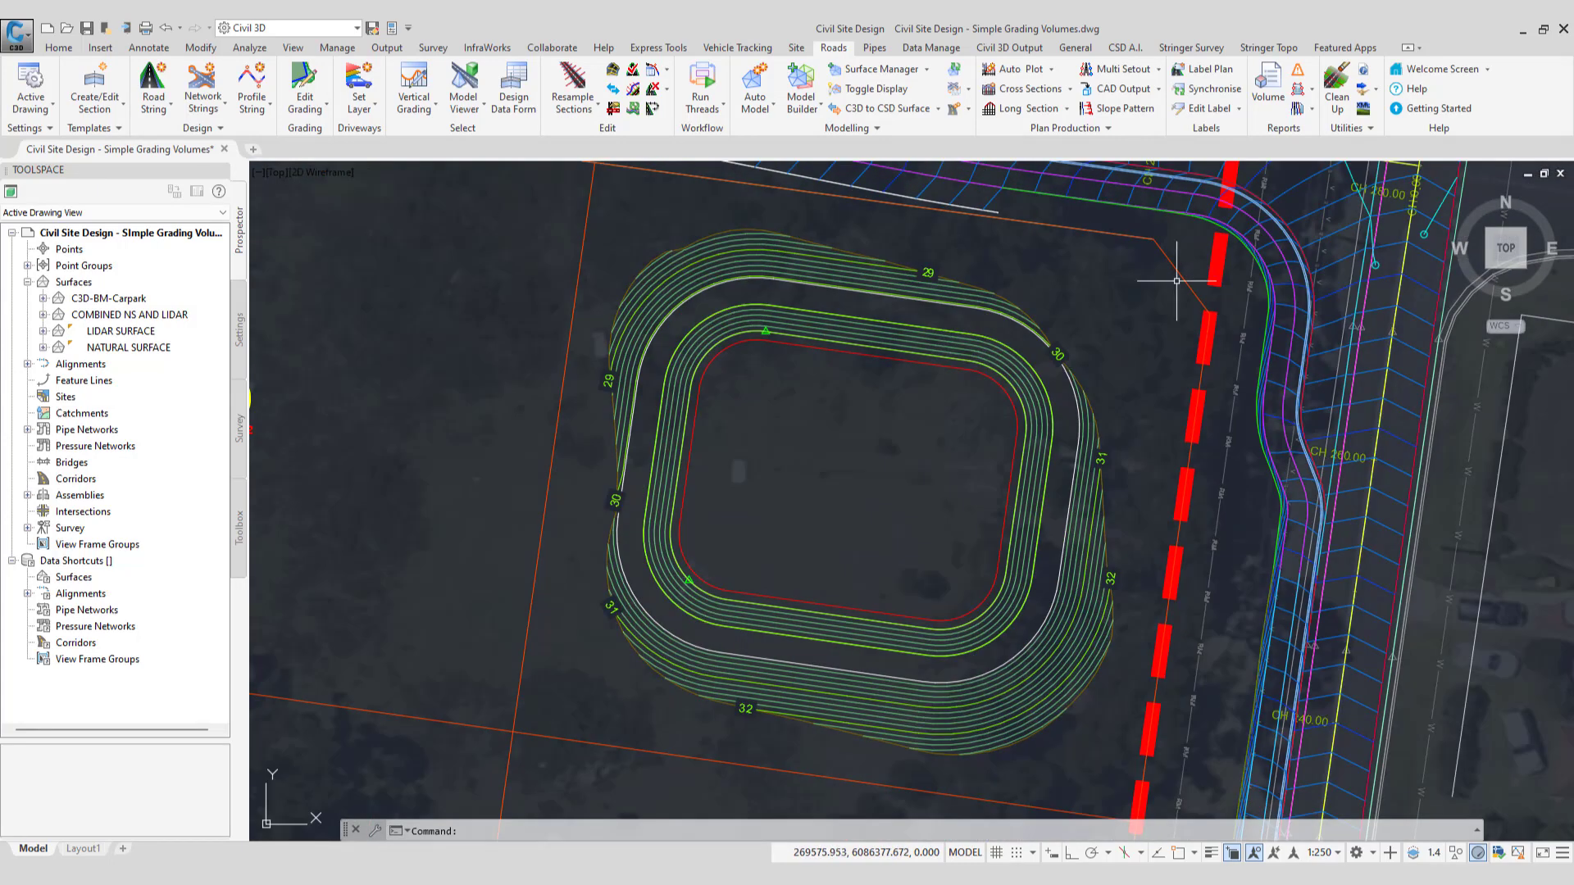
click(787, 345)
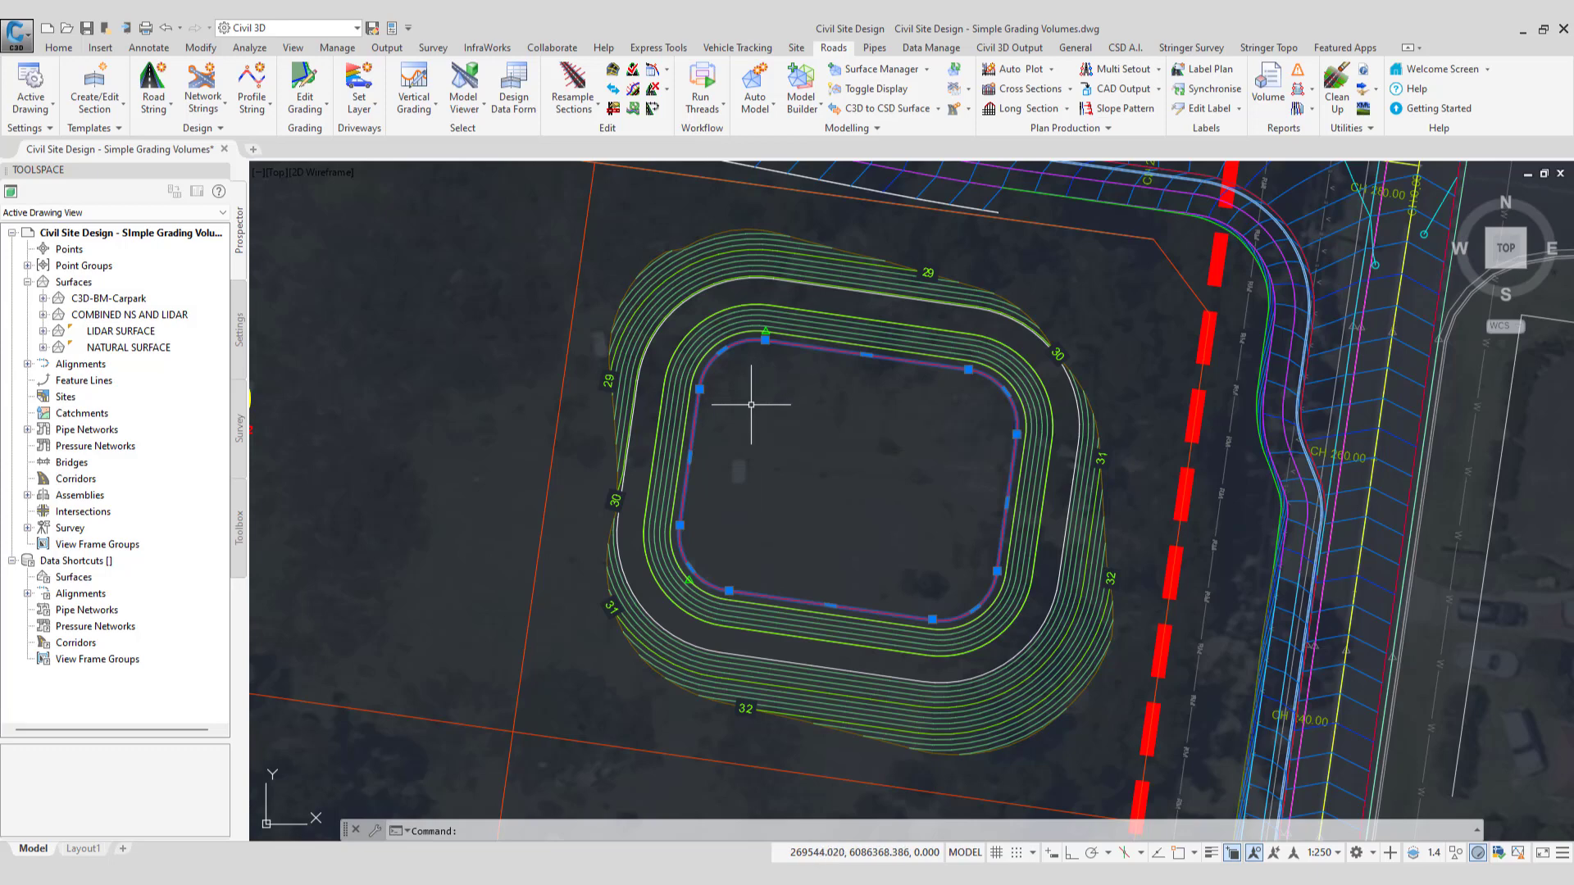
key(Escape)
View the GR-Basin cross-section at chainage 9.000, then close the viewer
click(418, 111)
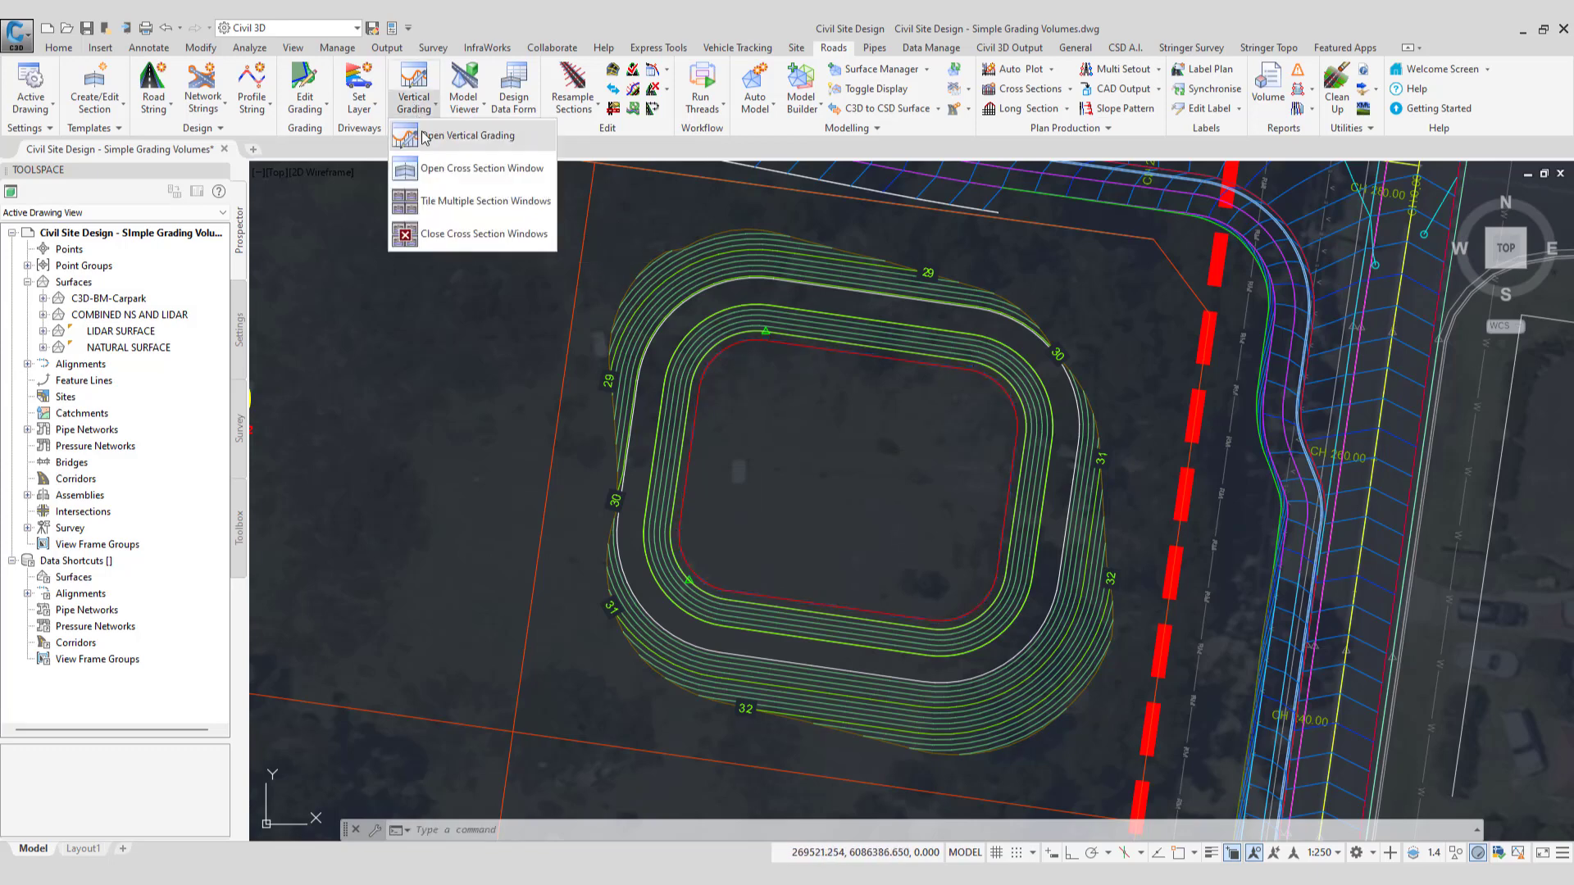
click(447, 140)
click(664, 432)
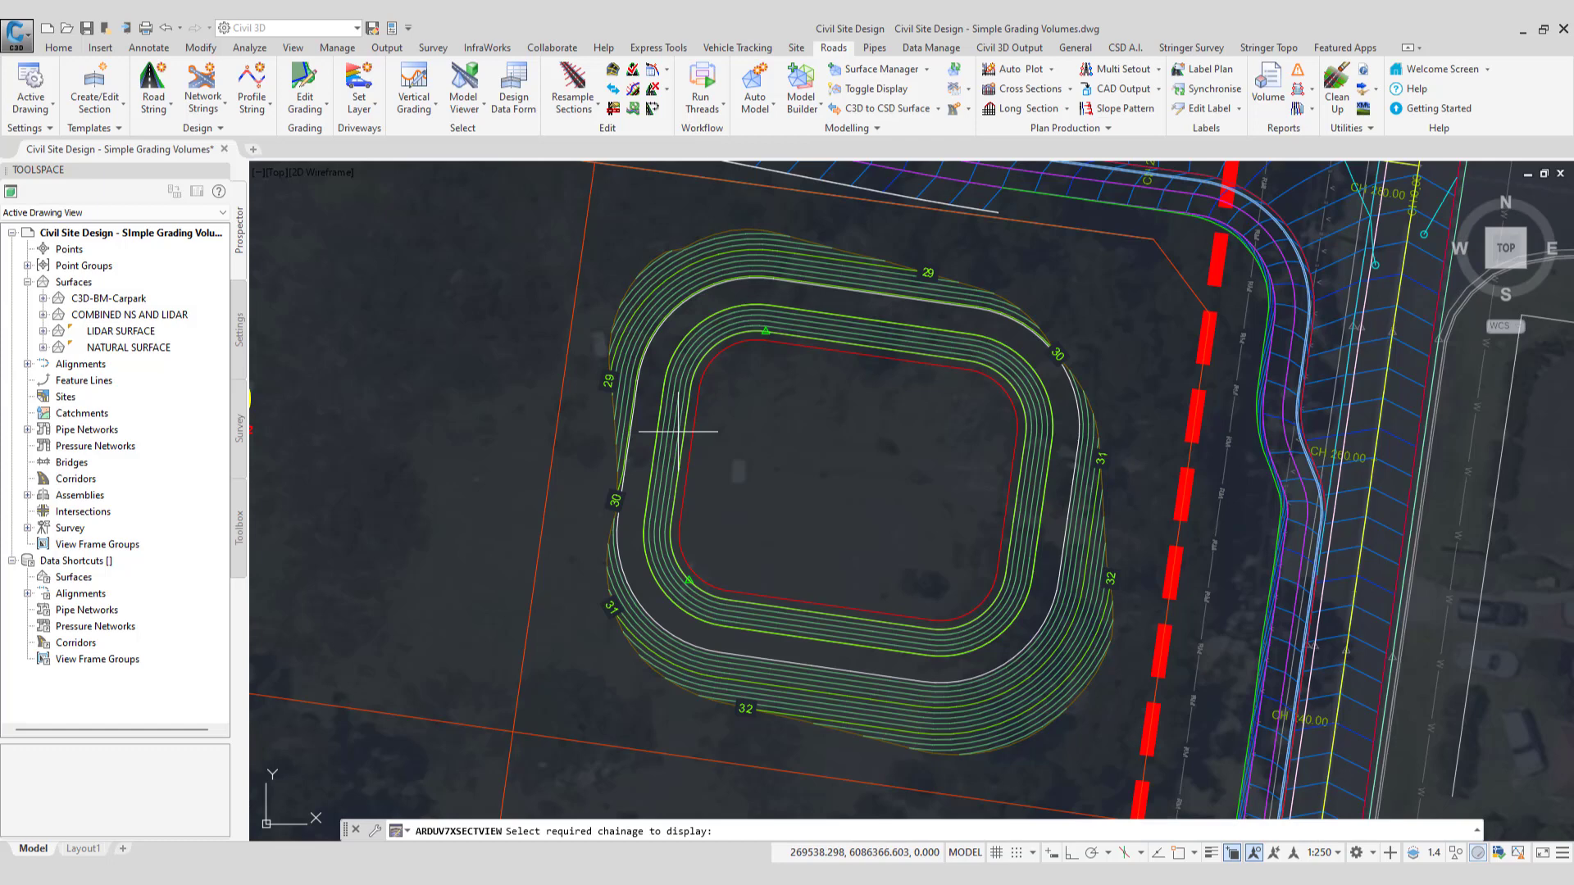
click(671, 434)
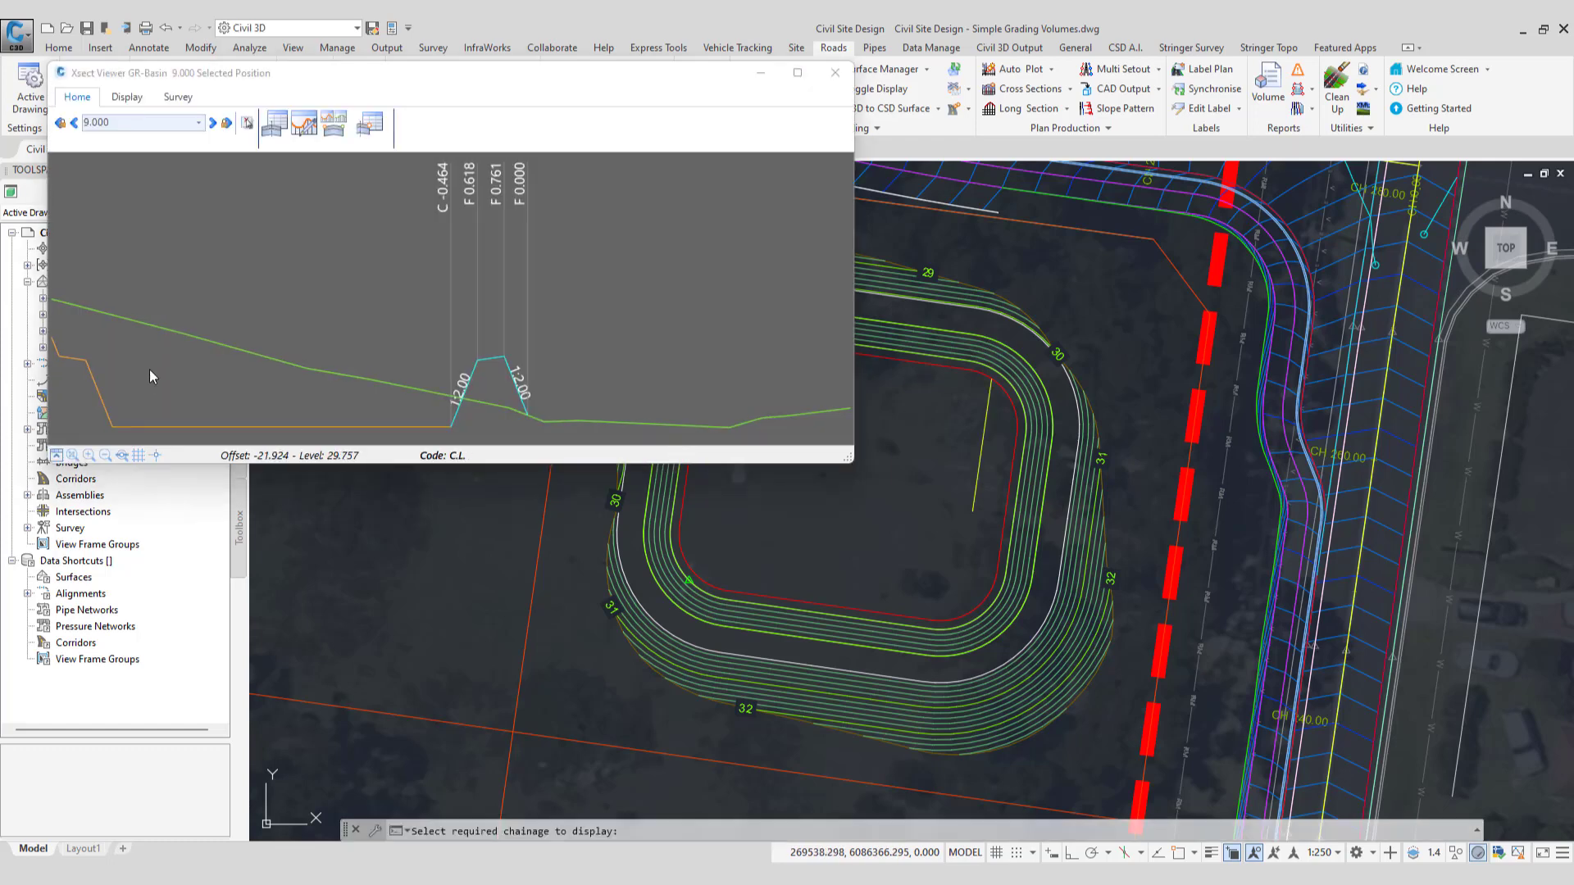
middle_drag(299, 351, 465, 361)
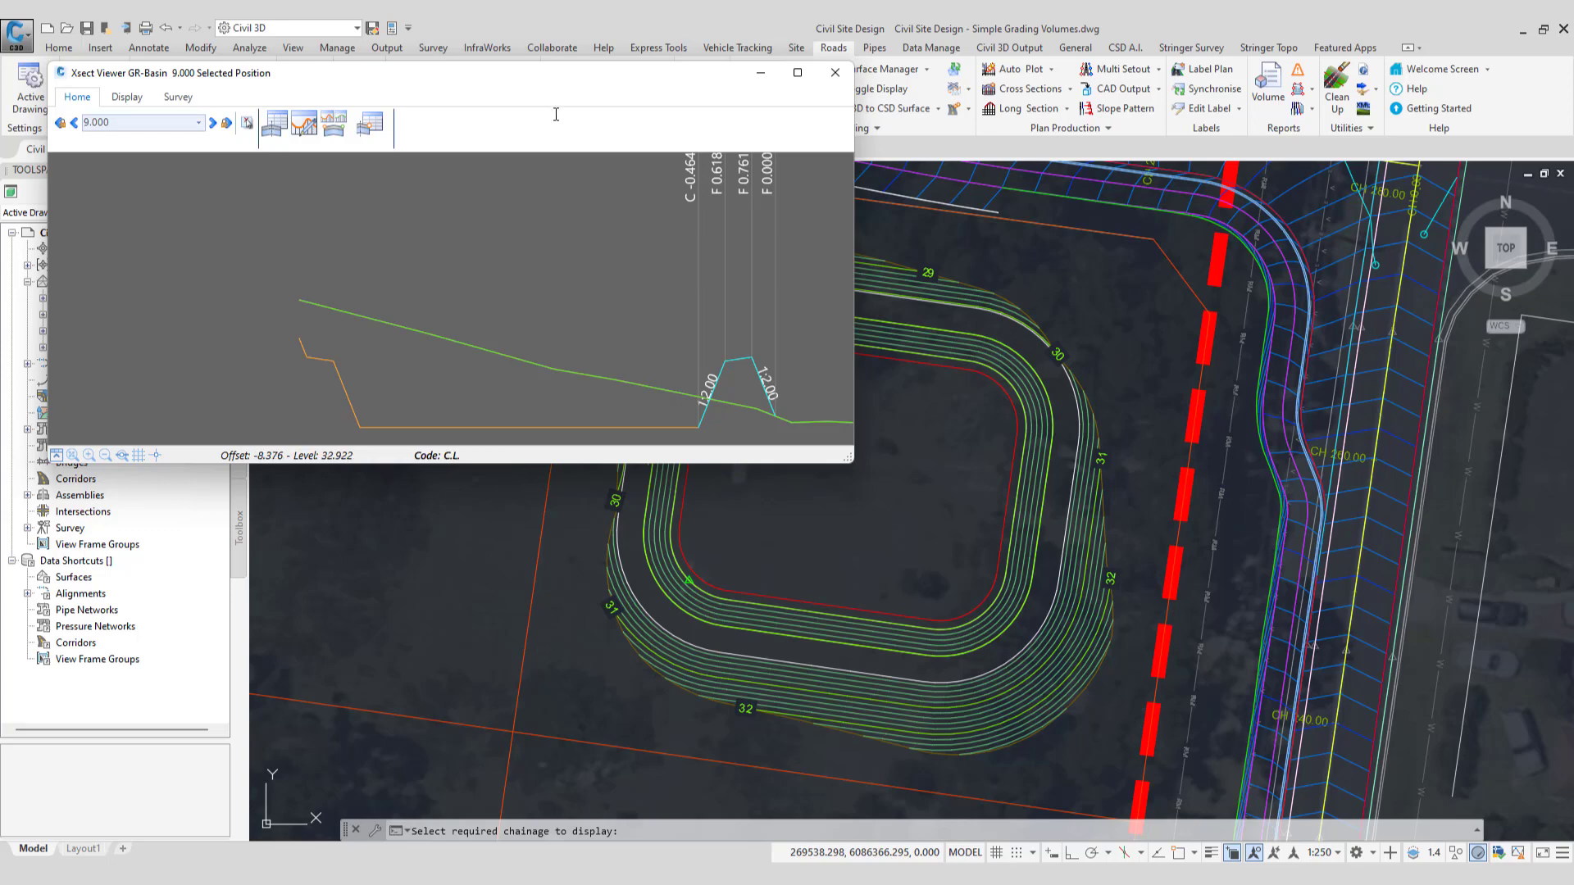
drag(560, 74, 904, 182)
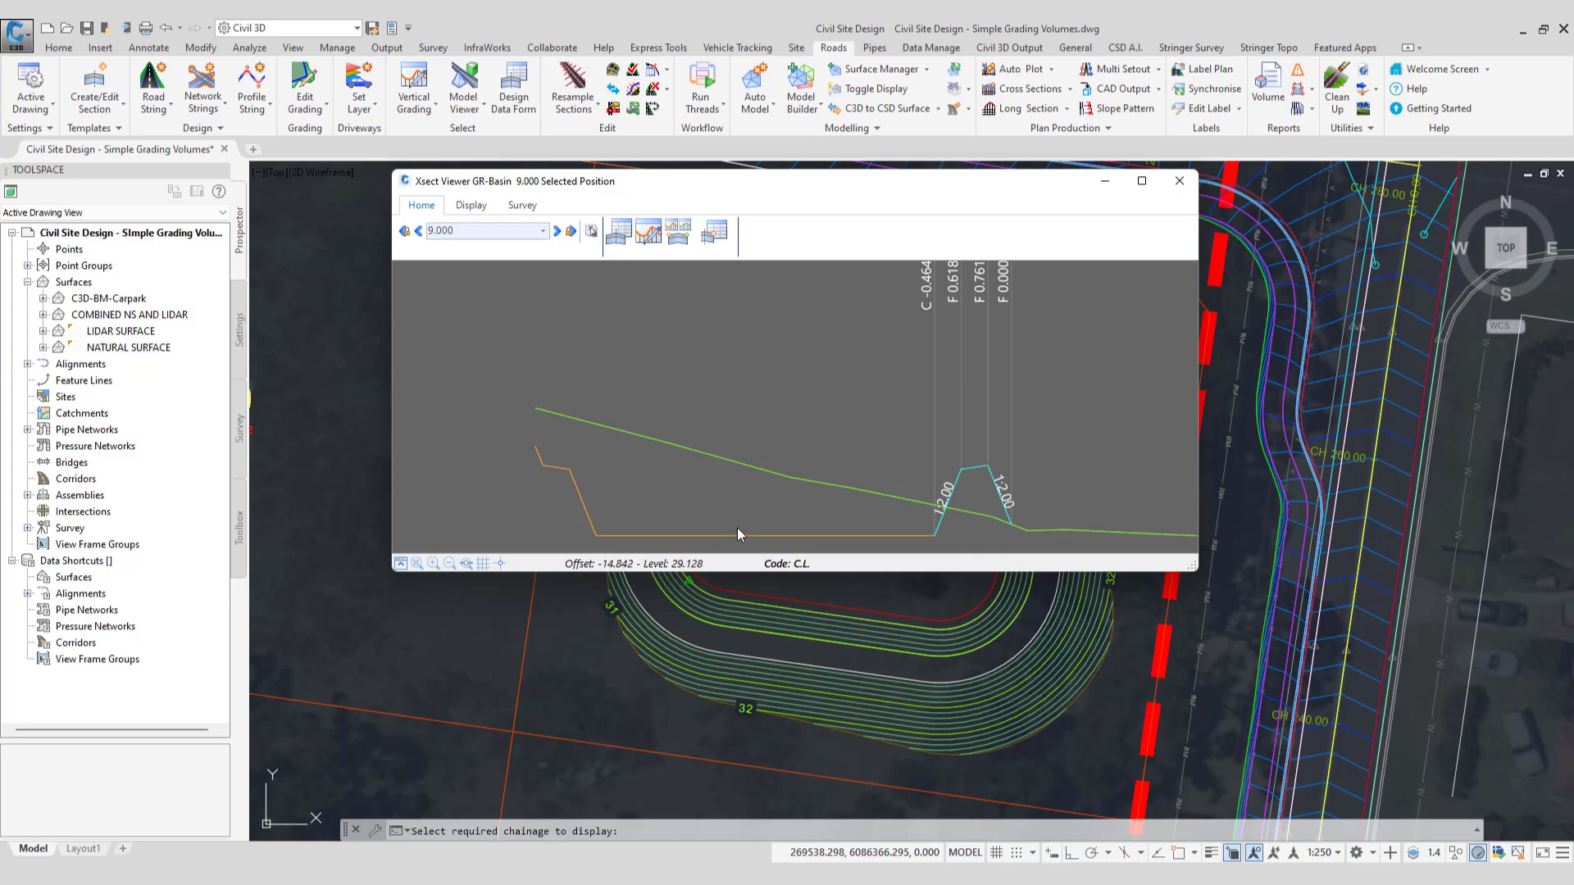
click(1170, 189)
middle_drag(1082, 423, 847, 432)
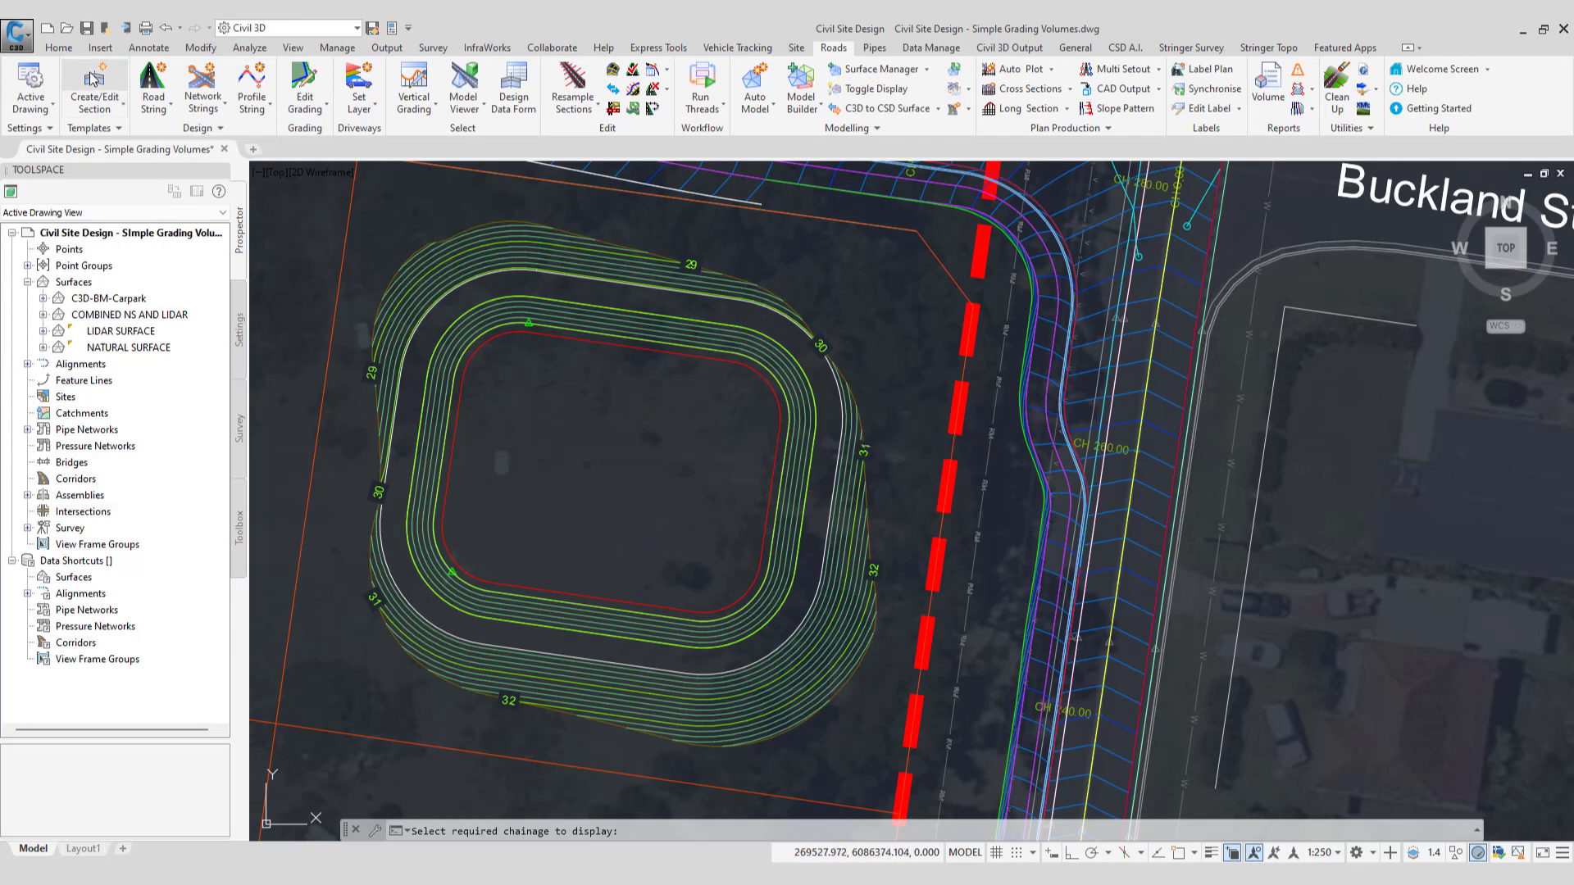
Create a new local-library template named 'Water Surface' from a basin chainage
click(798, 352)
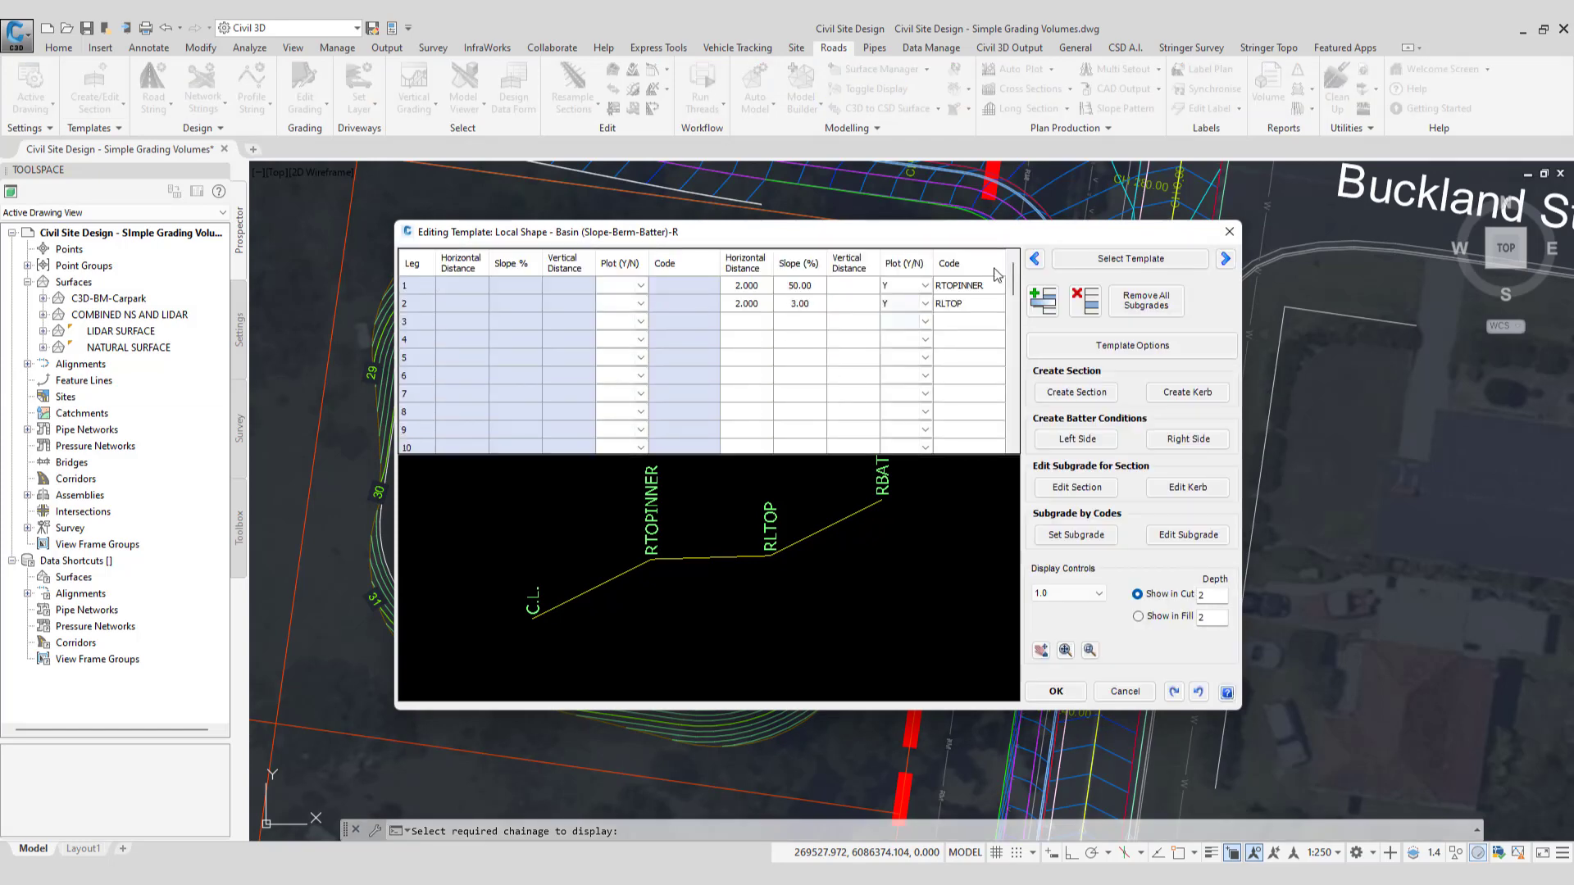
click(1102, 350)
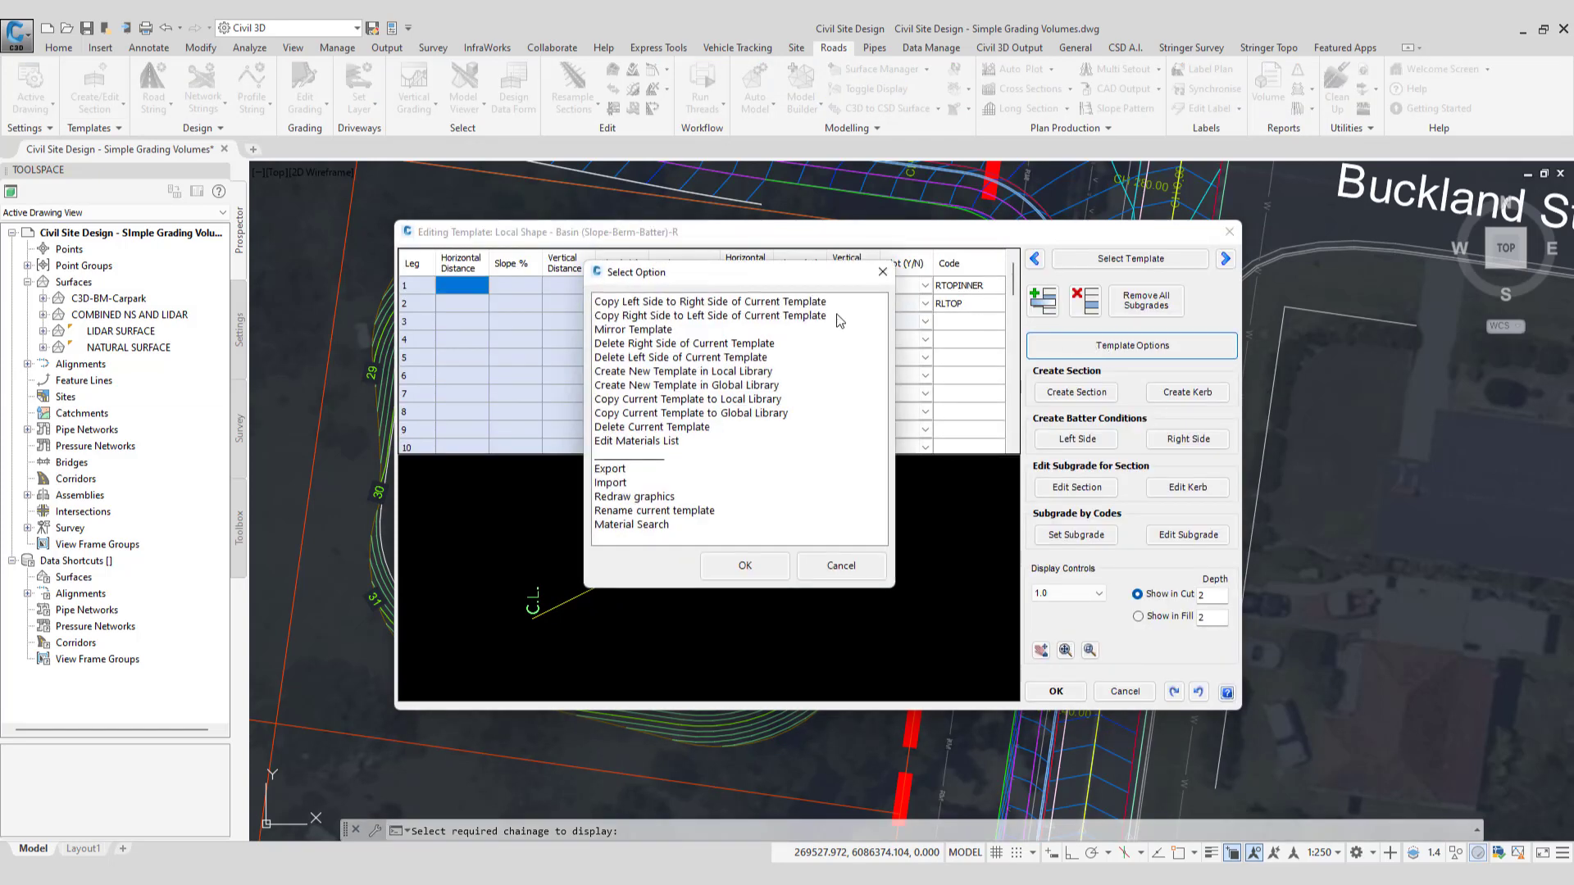
click(666, 376)
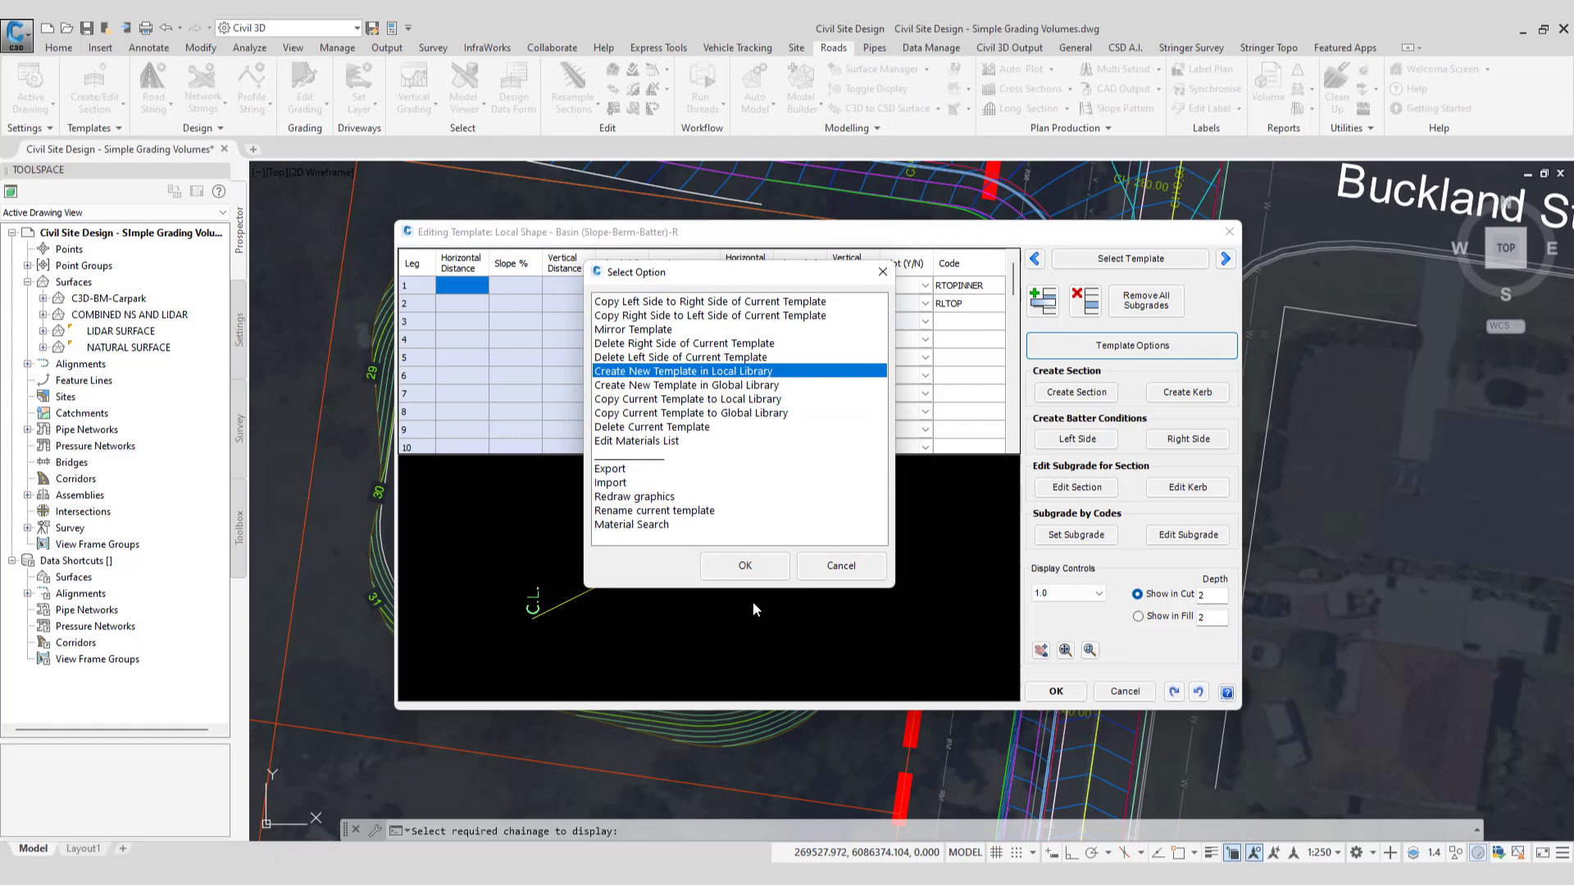
click(744, 565)
text(W)
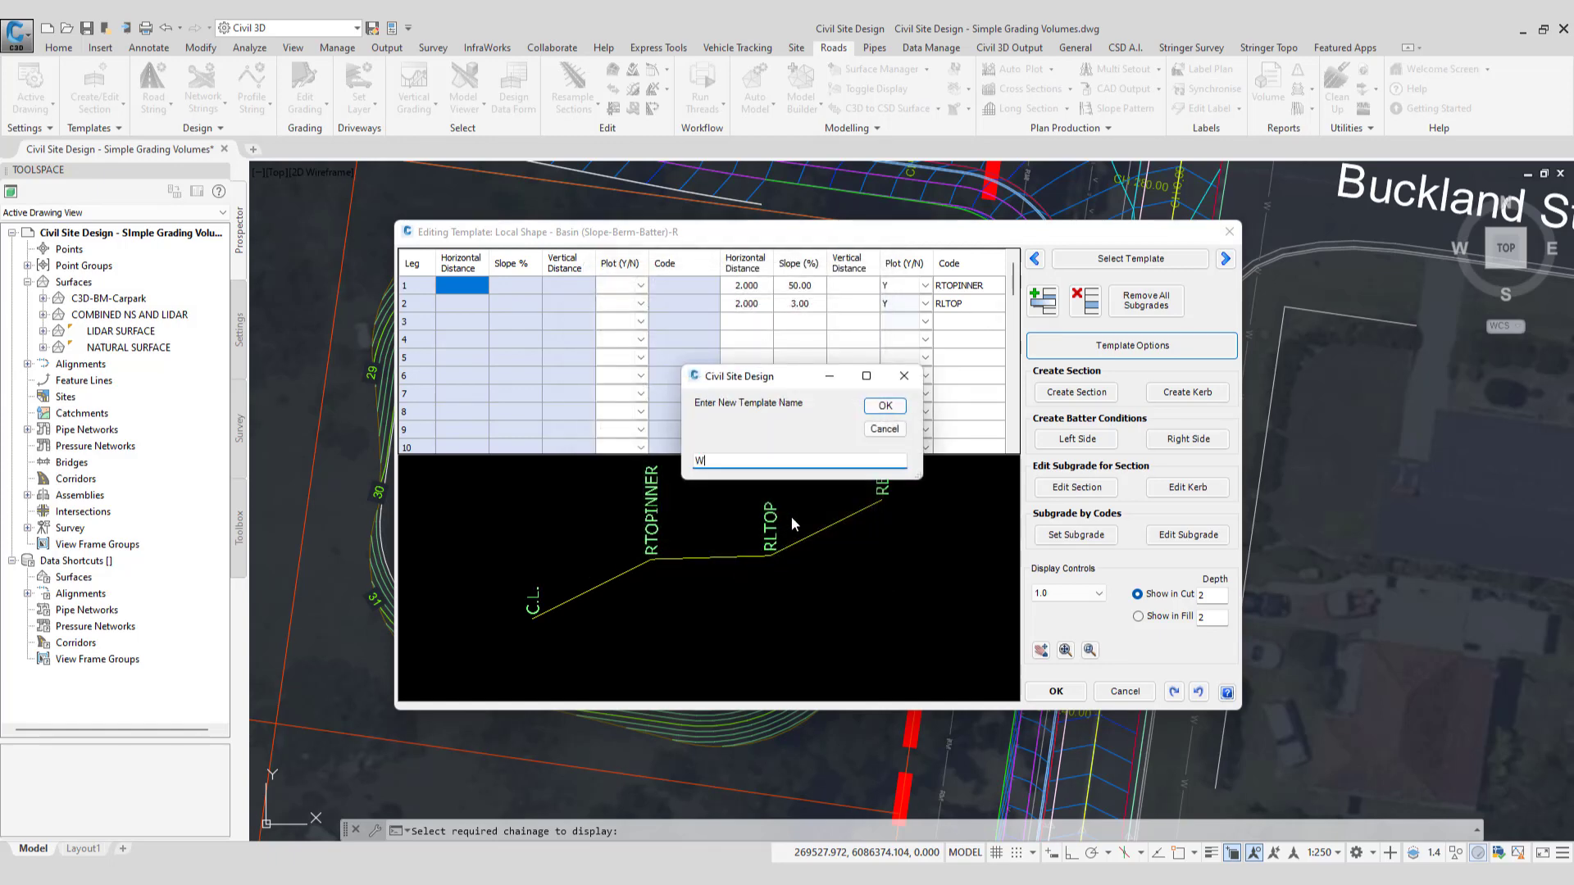
text(ater Surface)
click(881, 409)
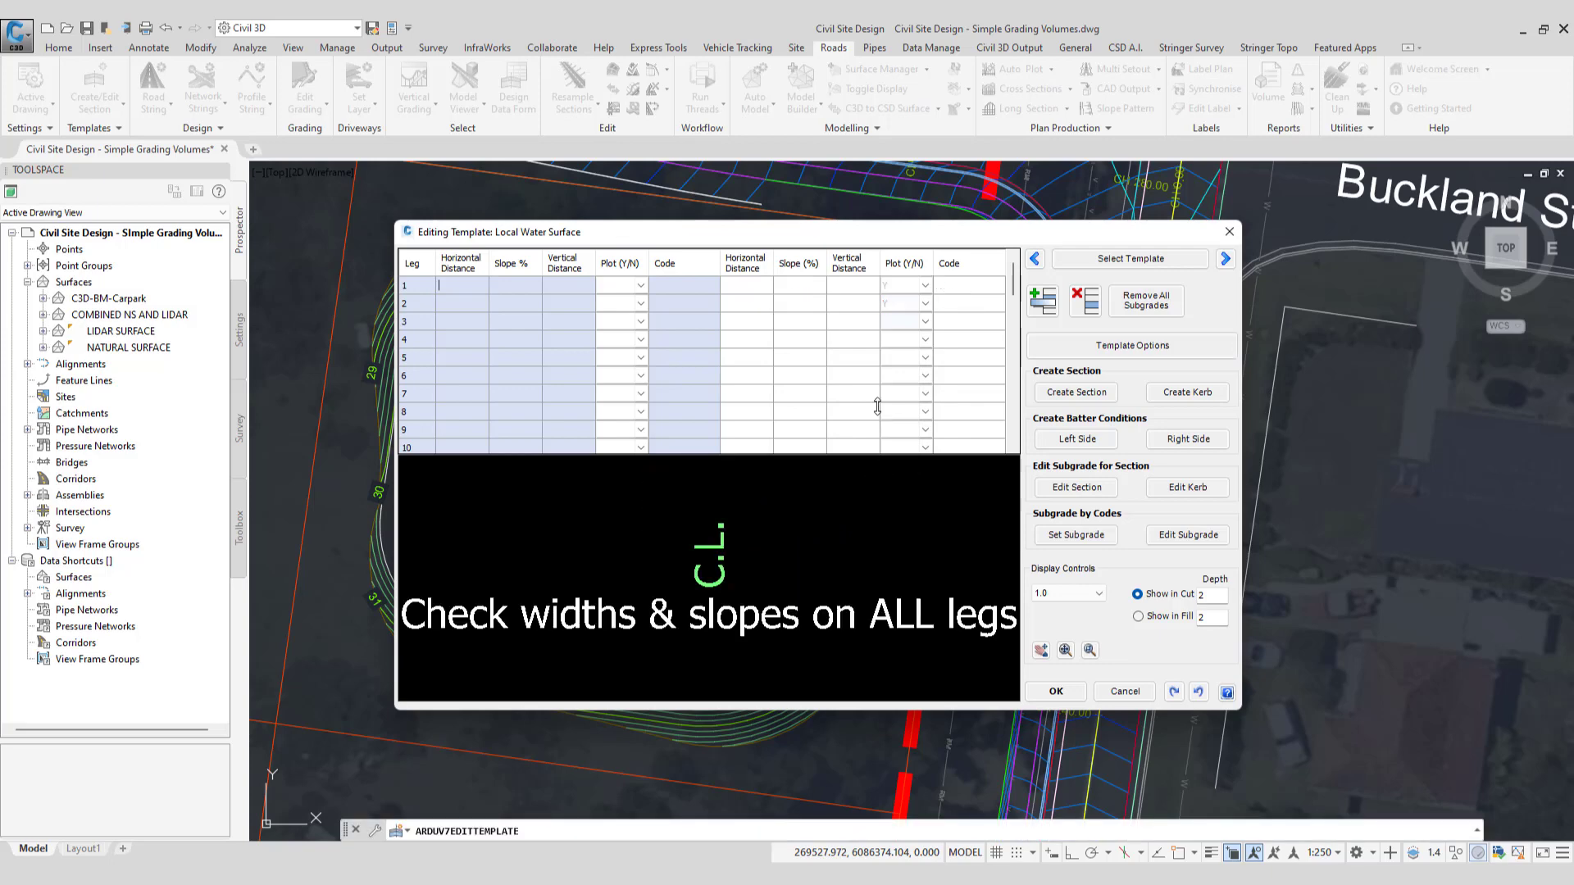
drag(785, 242, 961, 253)
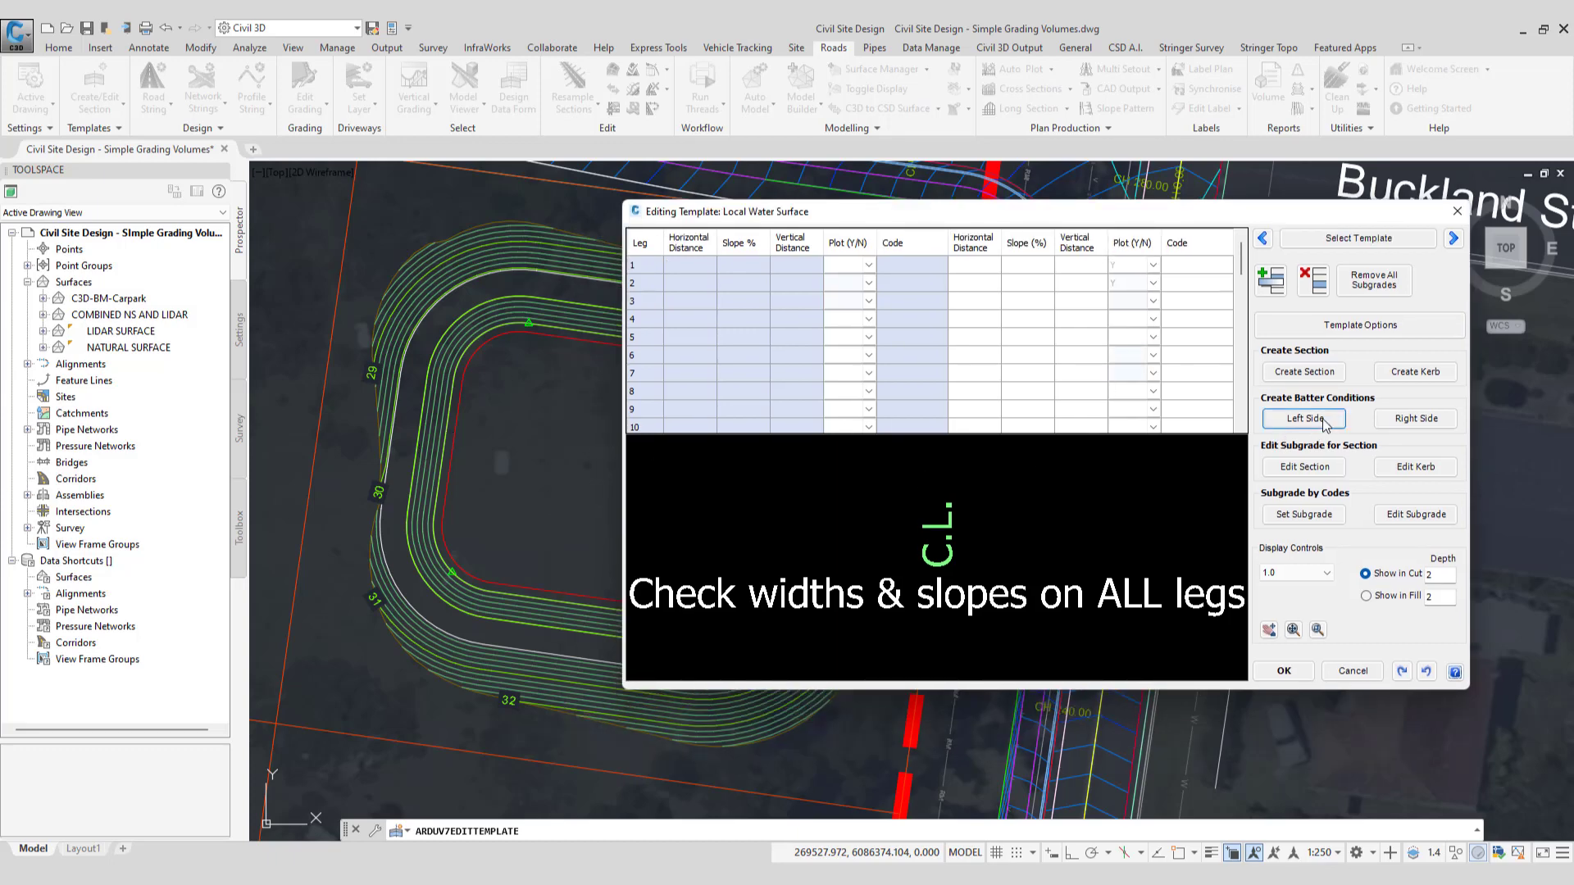
Give the left side cut and fill slope batters of 1:10000000, then save the template
click(1321, 420)
click(1026, 213)
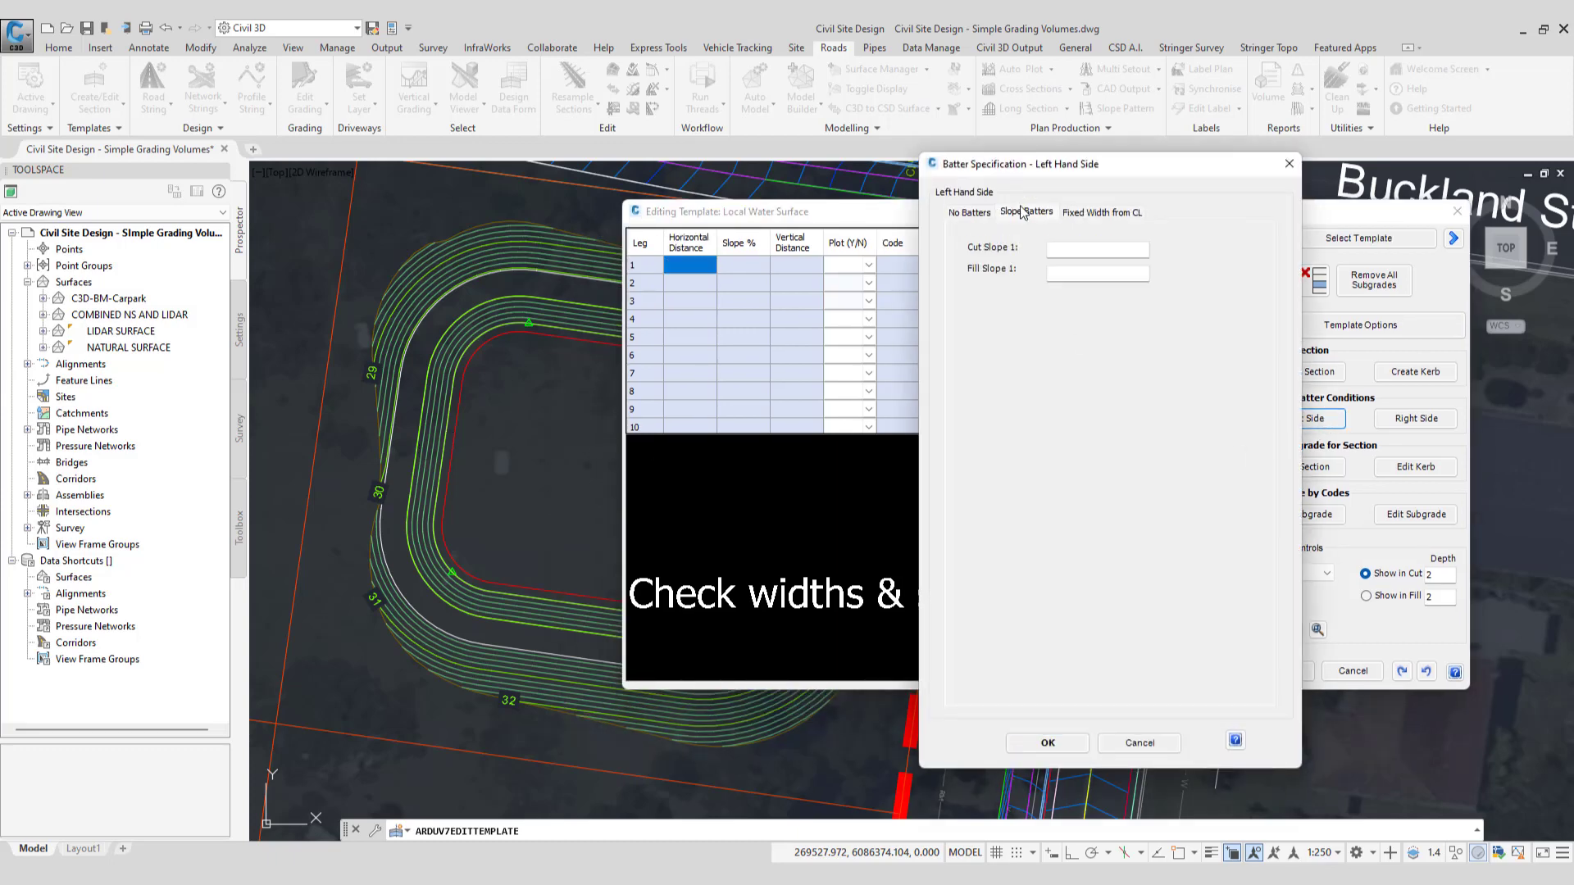
click(1059, 250)
text(10000000)
click(1081, 274)
text(10000000)
click(1066, 743)
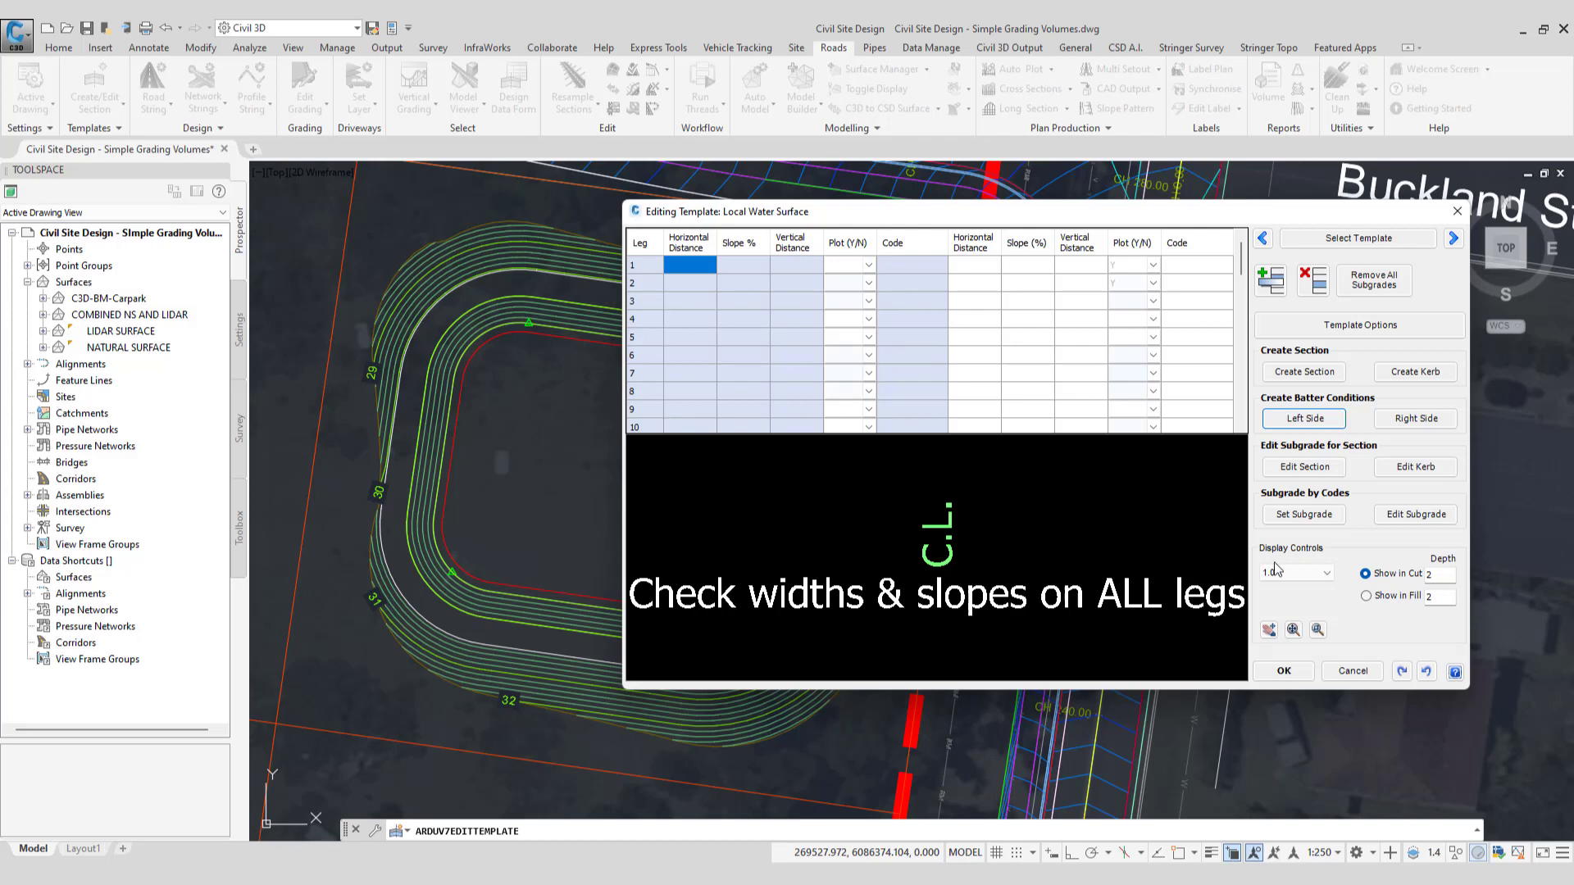
click(1284, 671)
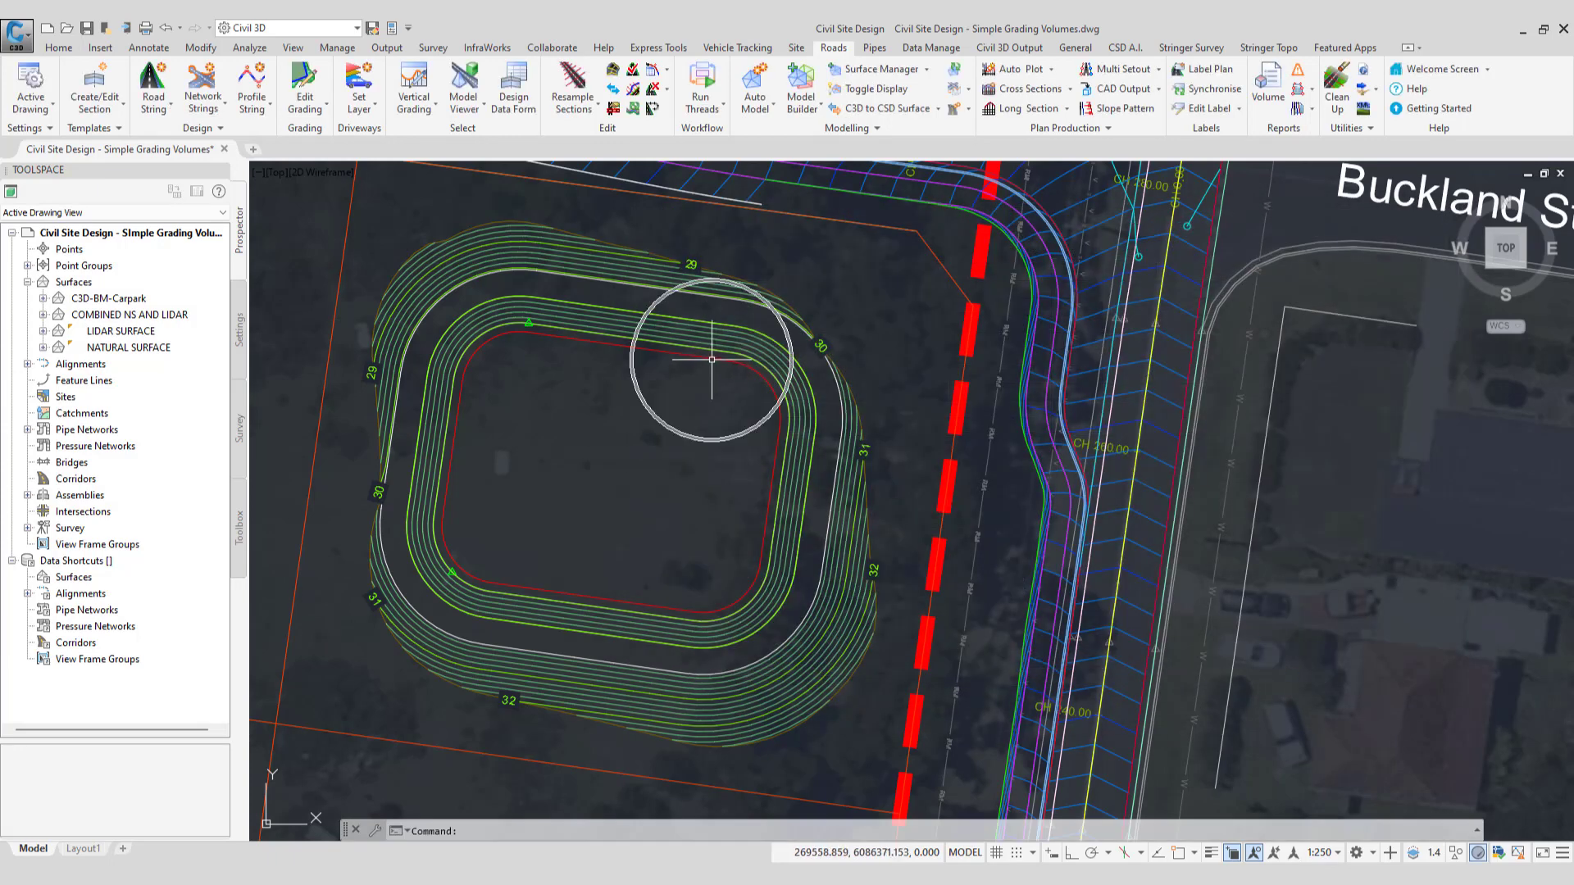
Start a new grading on the red polyline inside the basin
click(313, 119)
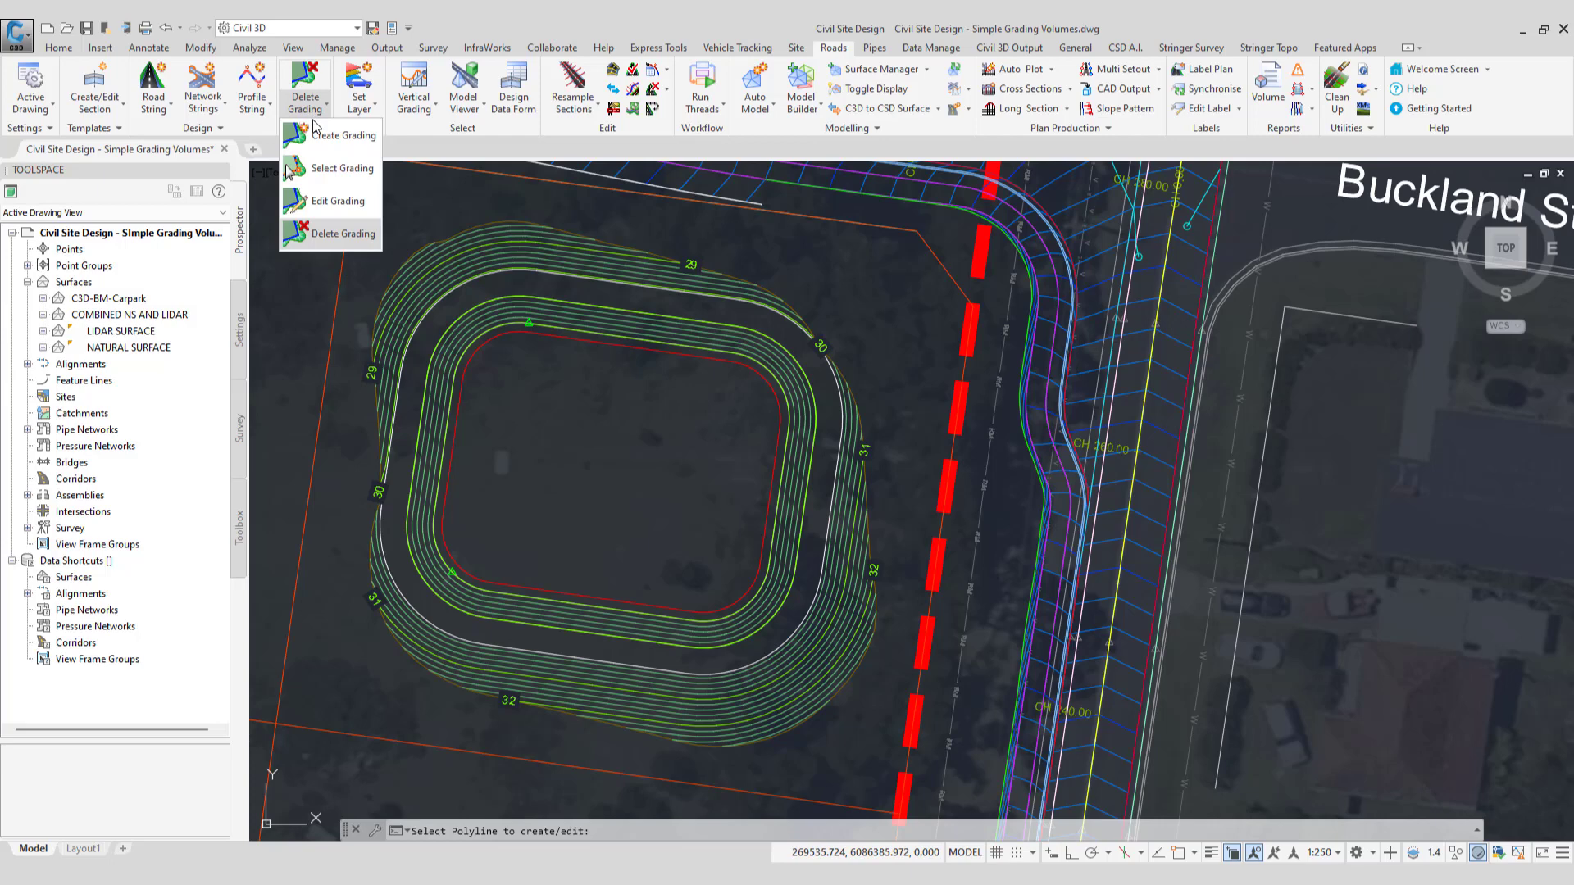
click(334, 136)
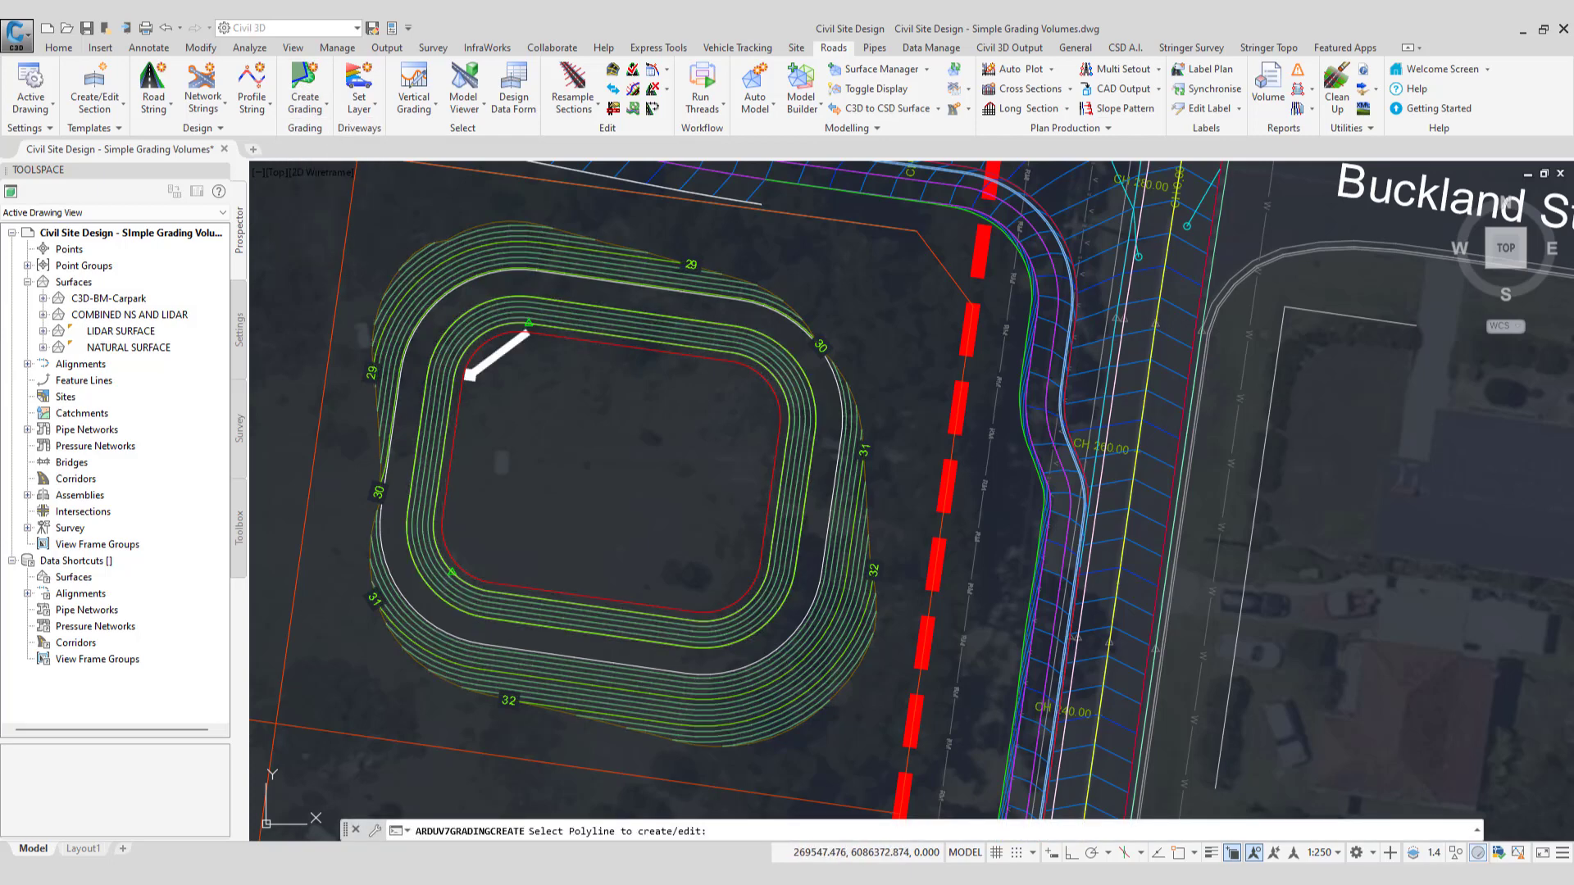
click(466, 379)
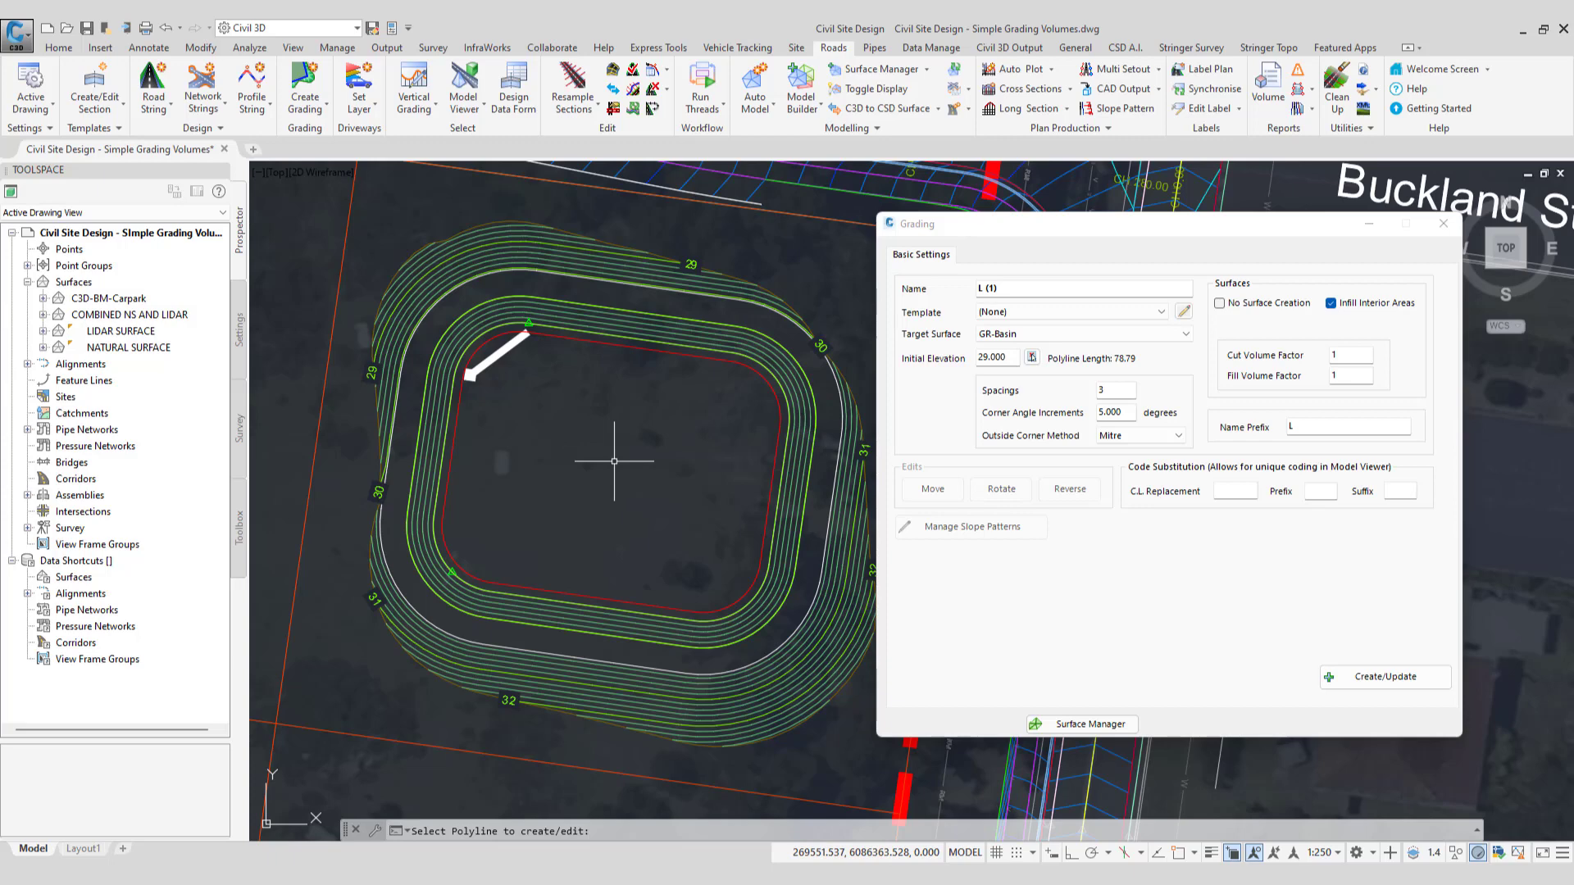
click(1070, 490)
click(1070, 490)
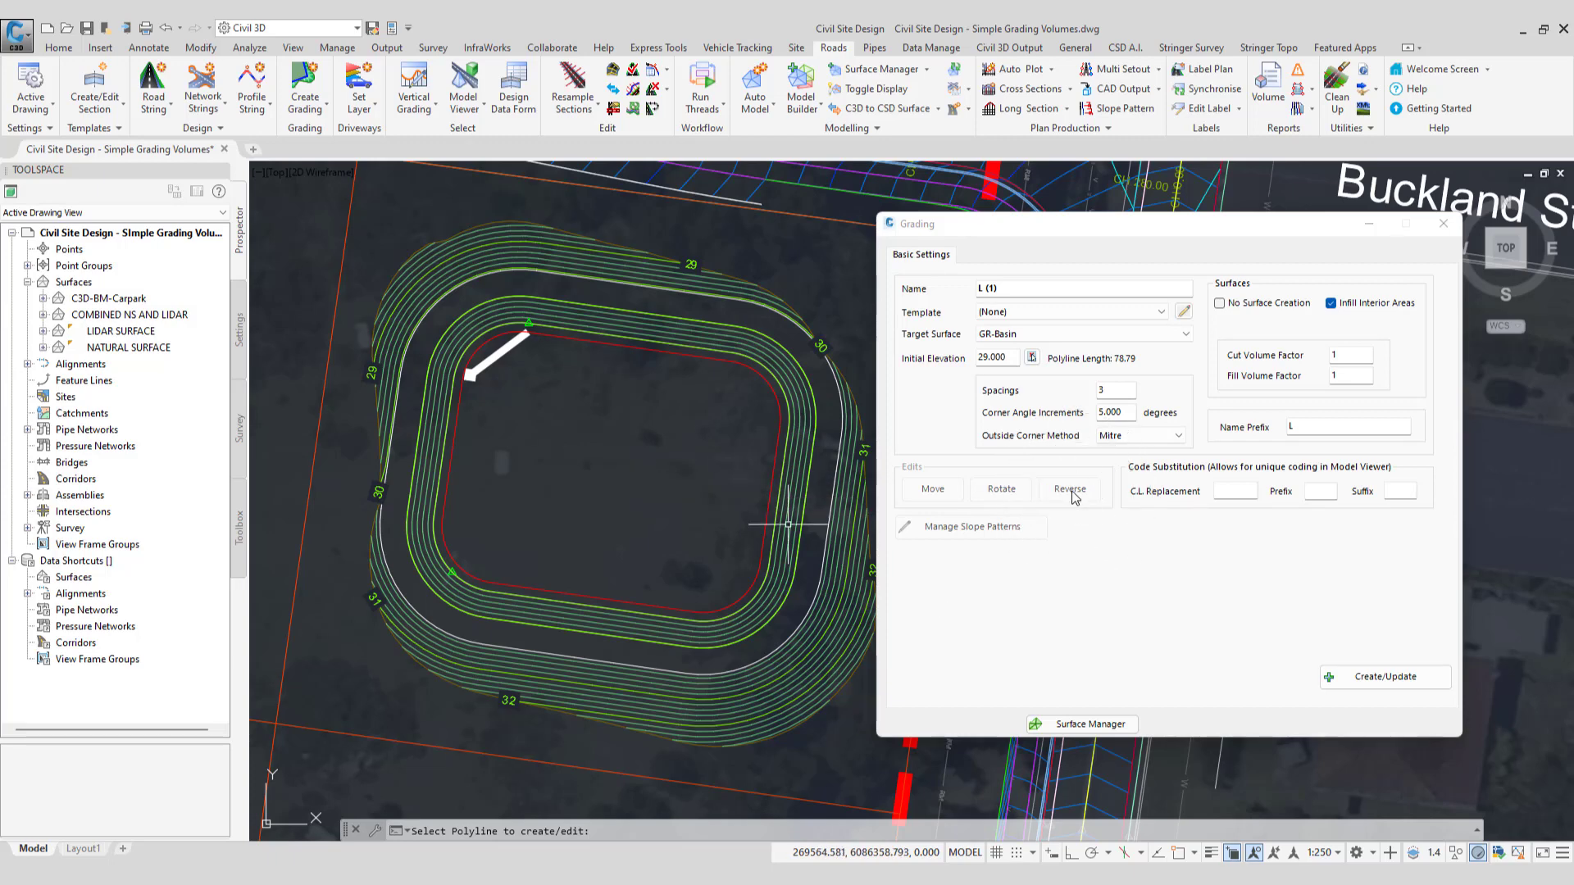
Name the grading 'Water Surface' and assign it the Water Surface template
triple_click(988, 288)
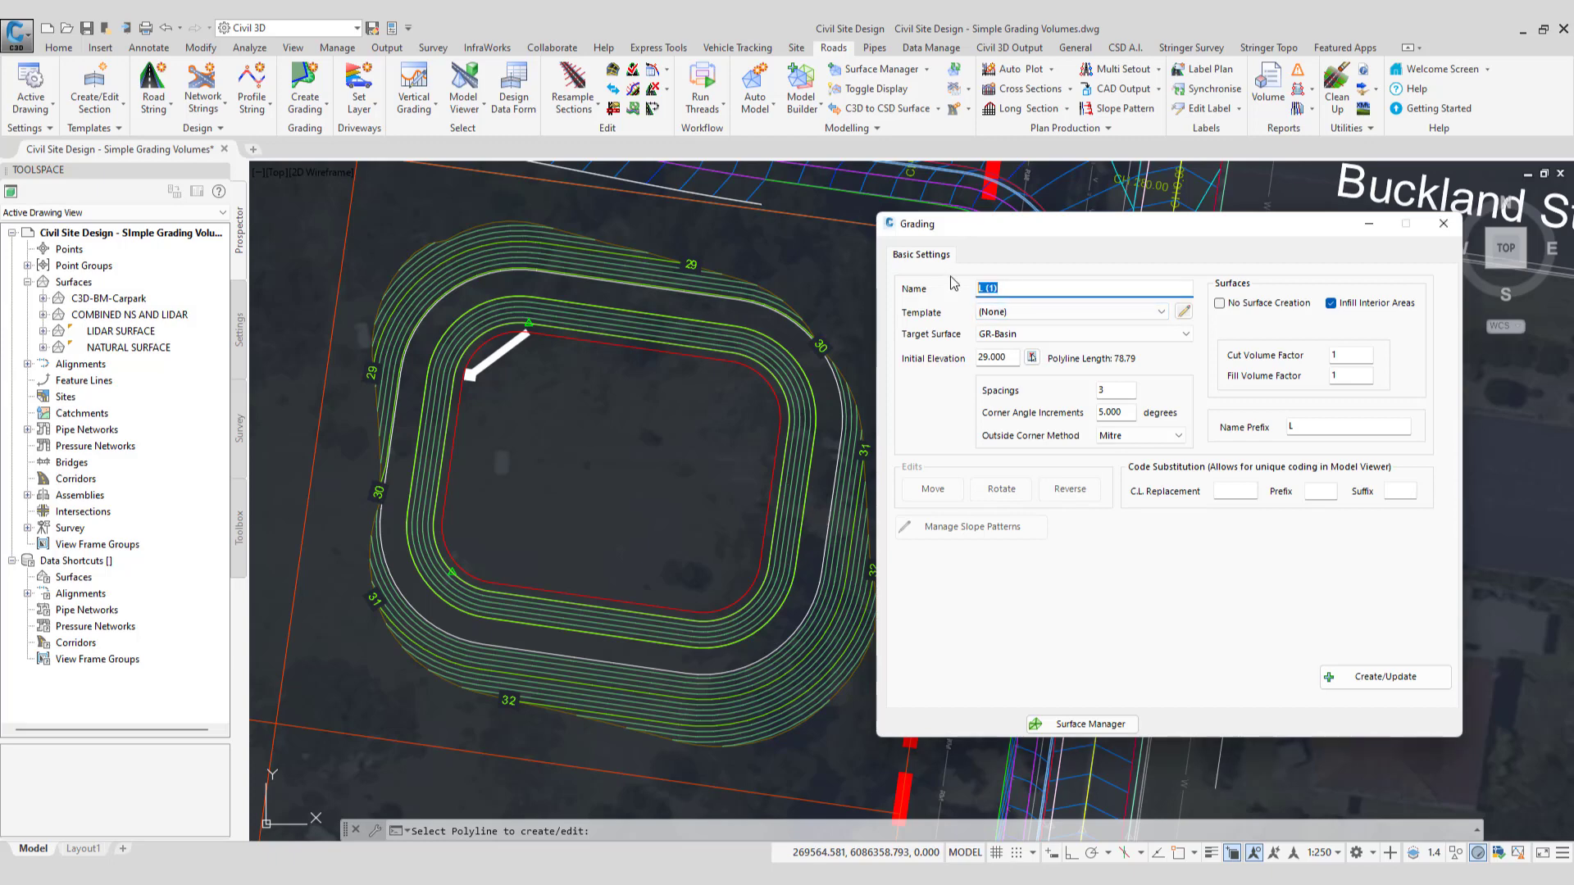
text(Water Surface)
click(1066, 311)
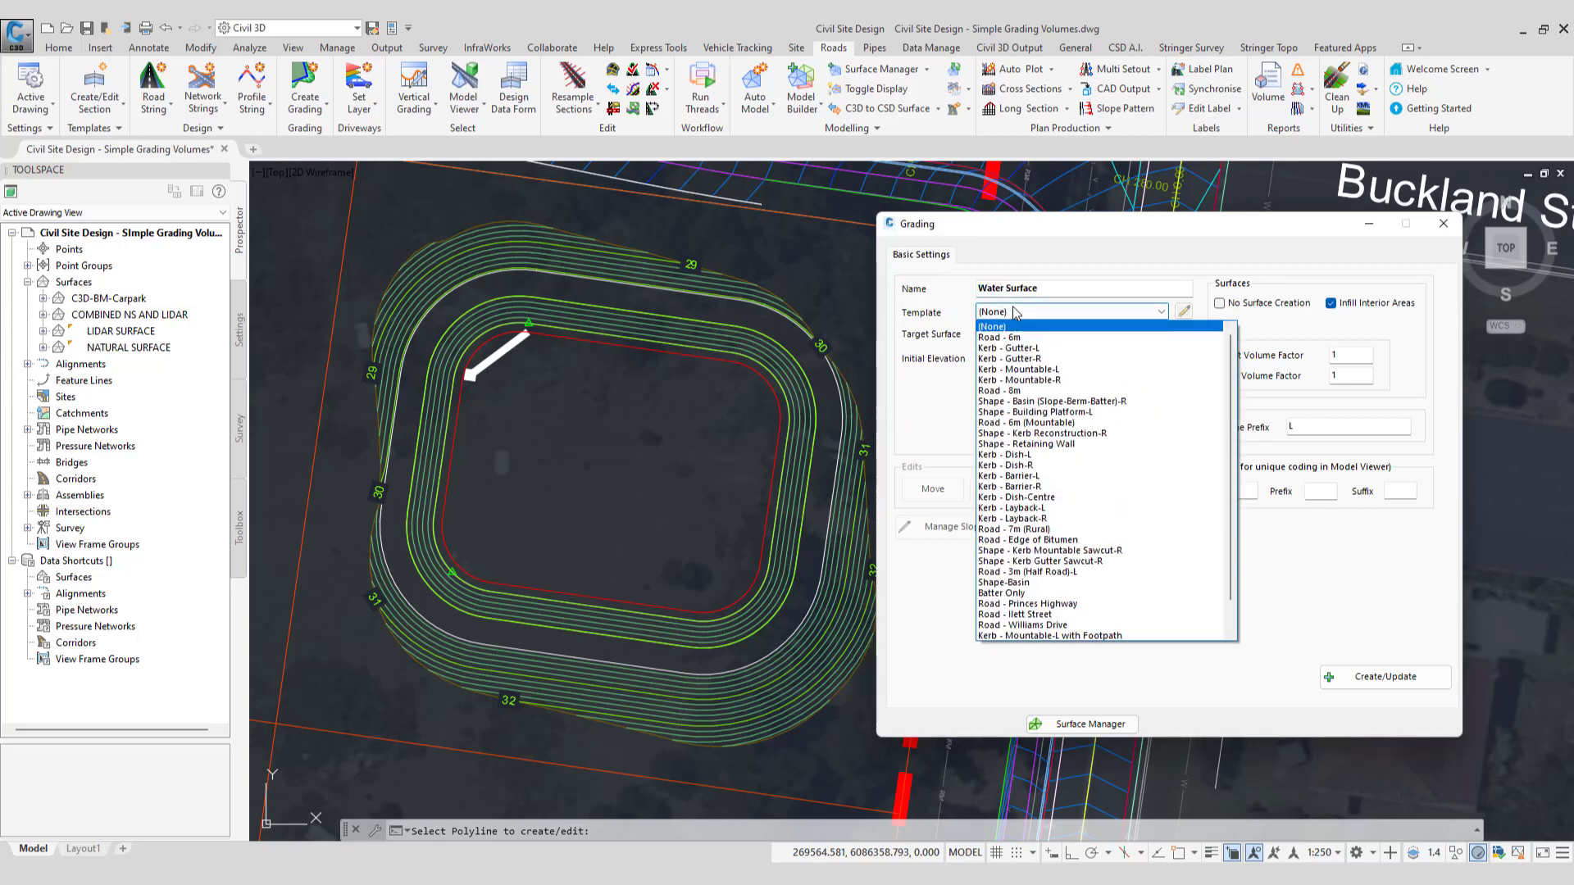
scroll(1066, 491, down, 10)
click(1023, 637)
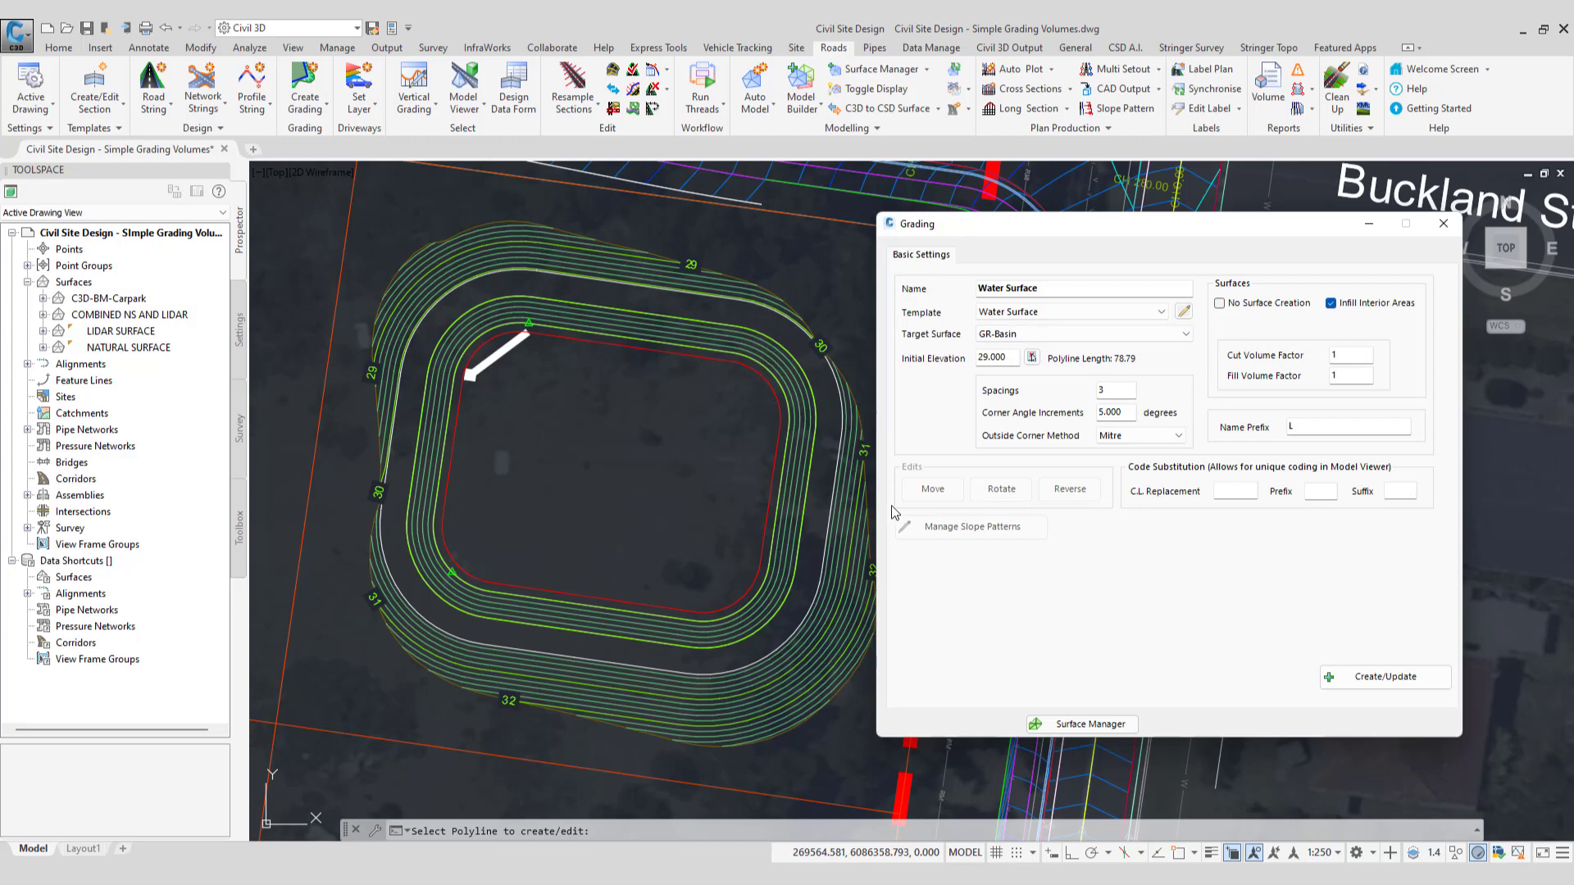
Set initial elevation 30 and spacing 1, then build the Water Surface grading
click(1008, 359)
text(30)
click(1108, 390)
text(1)
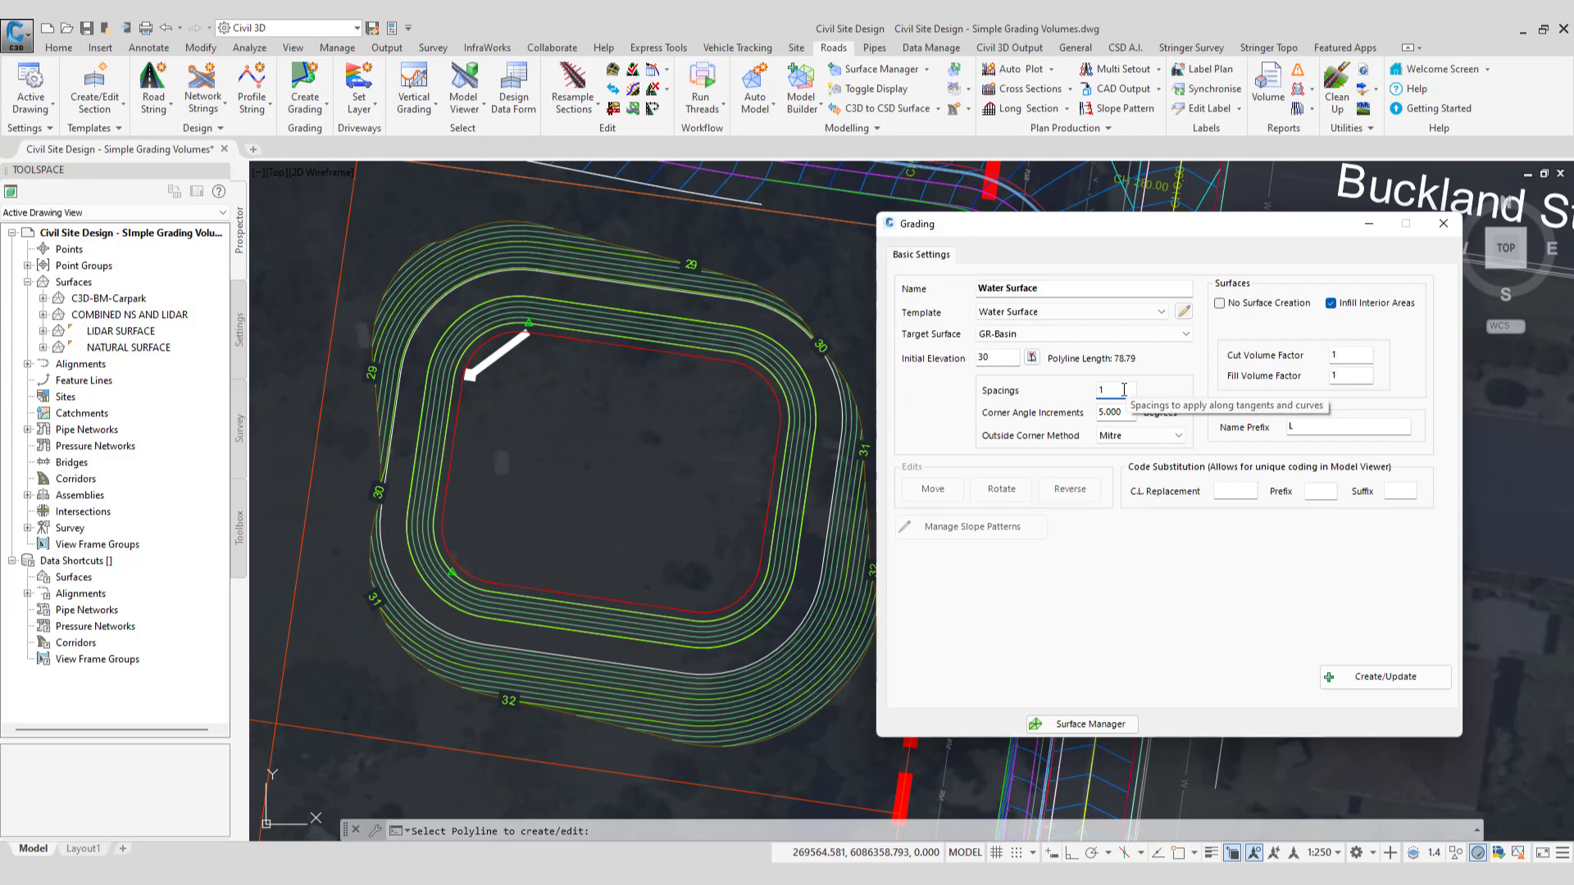
double_click(1127, 391)
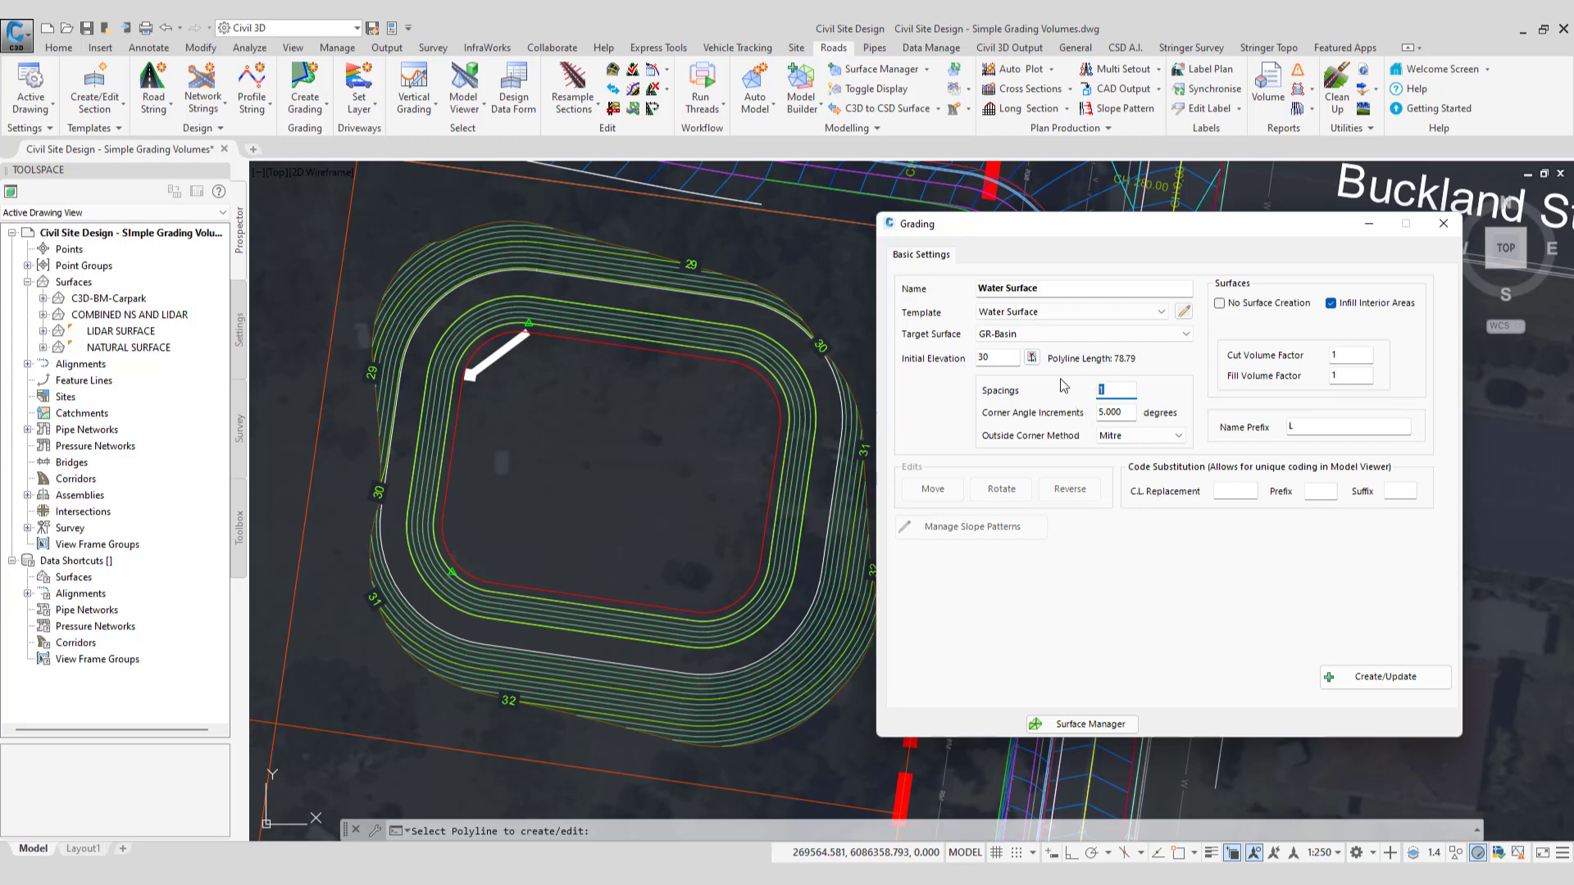
click(1367, 681)
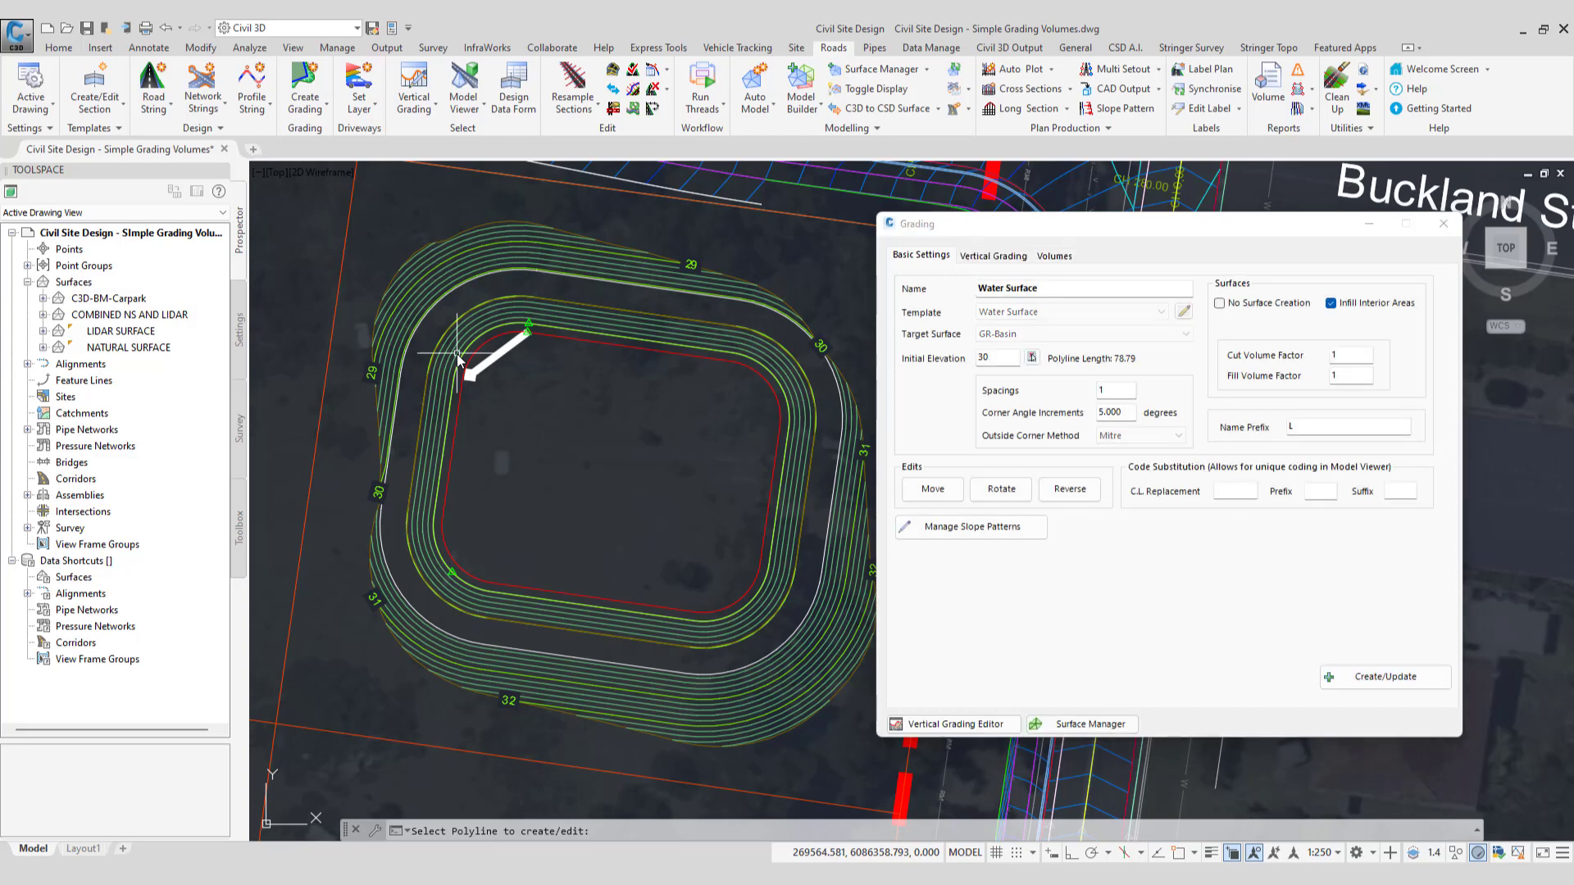
Zoom in and out to inspect the Water Surface grading lines and labels around 29.77
scroll(459, 361, up, 6)
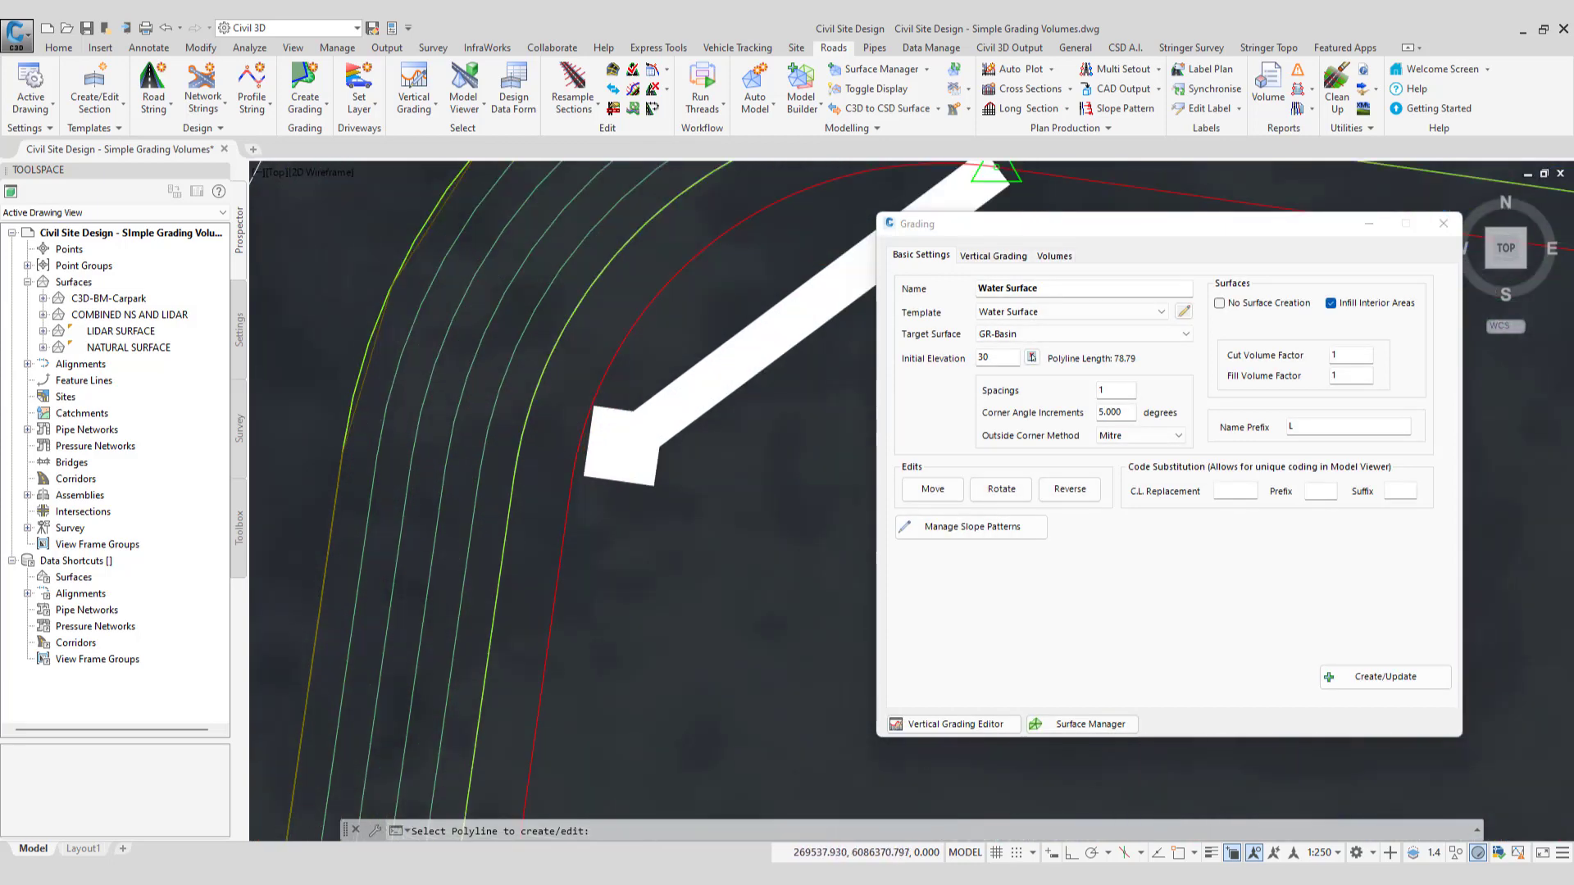
scroll(393, 344, up, 4)
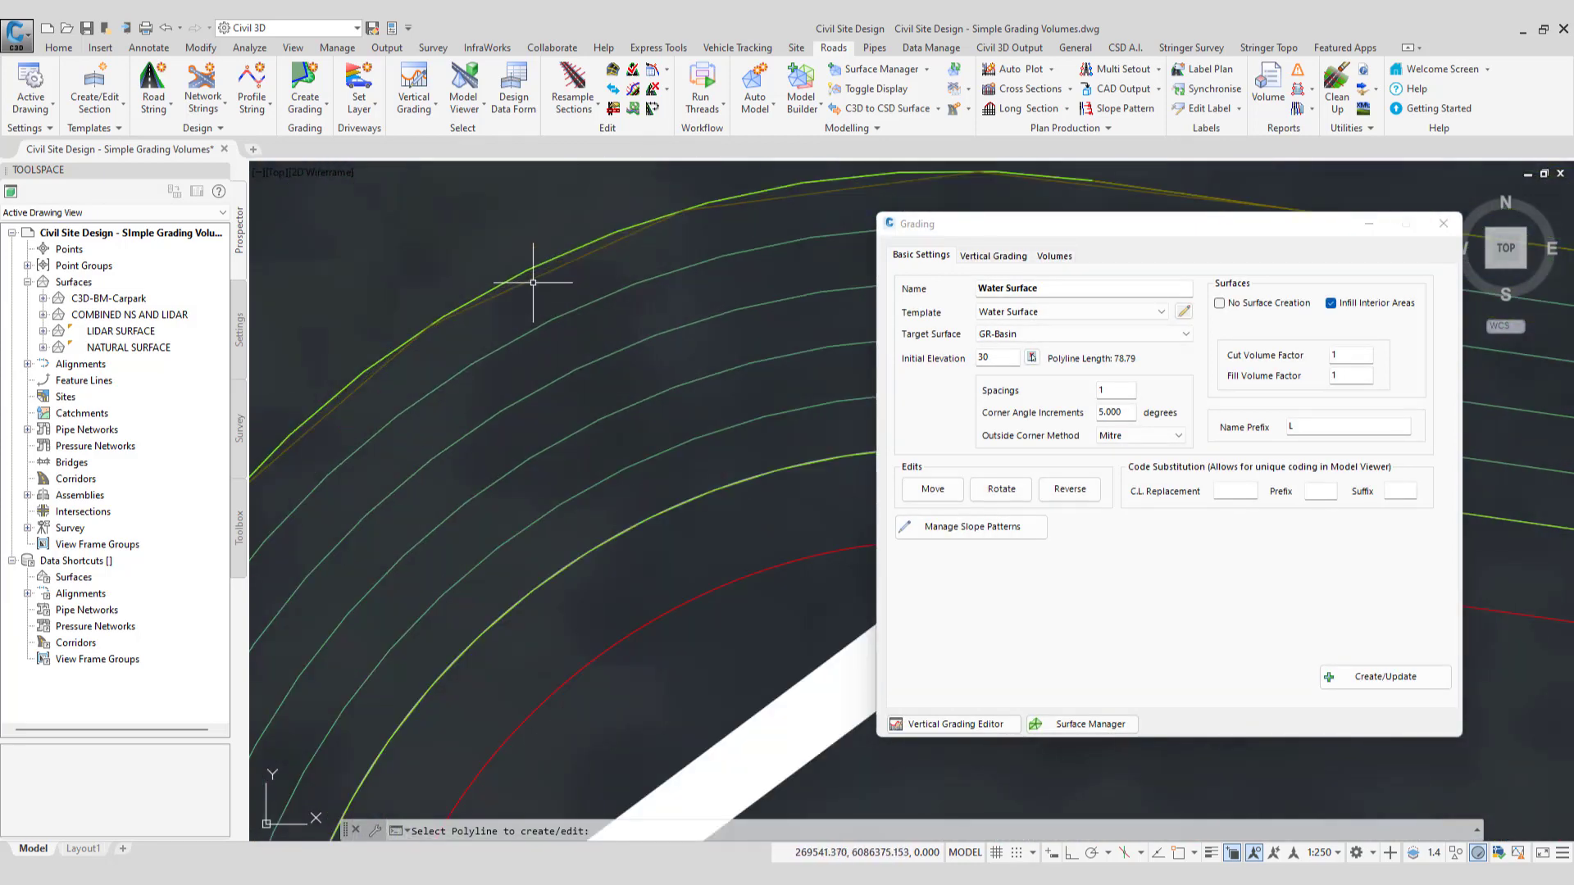
scroll(529, 271, down, 5)
scroll(551, 451, down, 3)
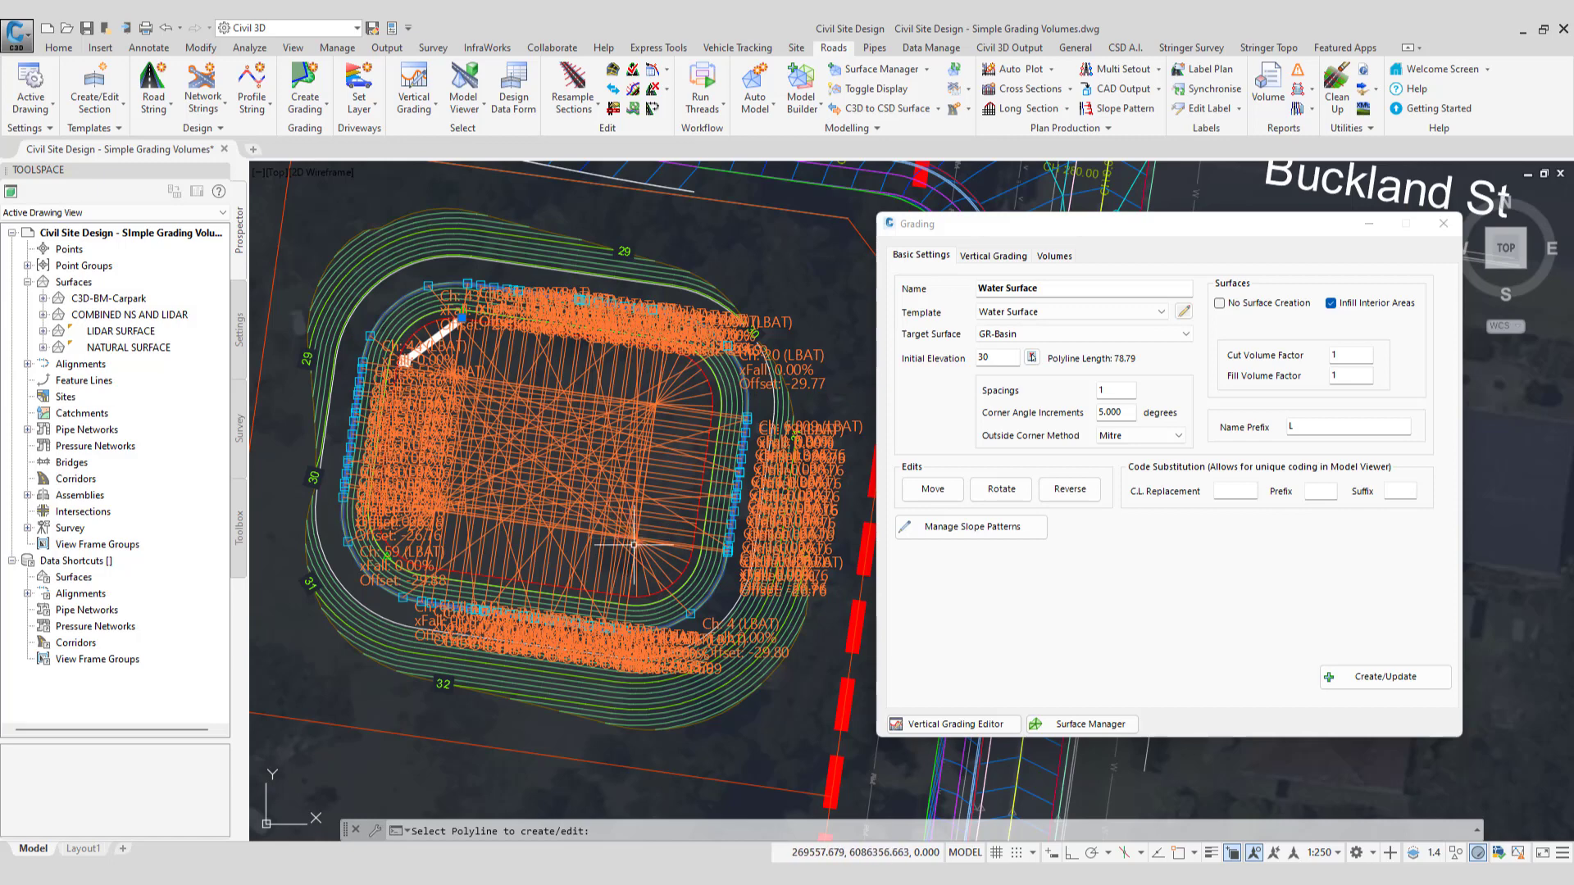
Reverse the Water Surface grading's direction and reselect it in the drawing for editing
click(1070, 490)
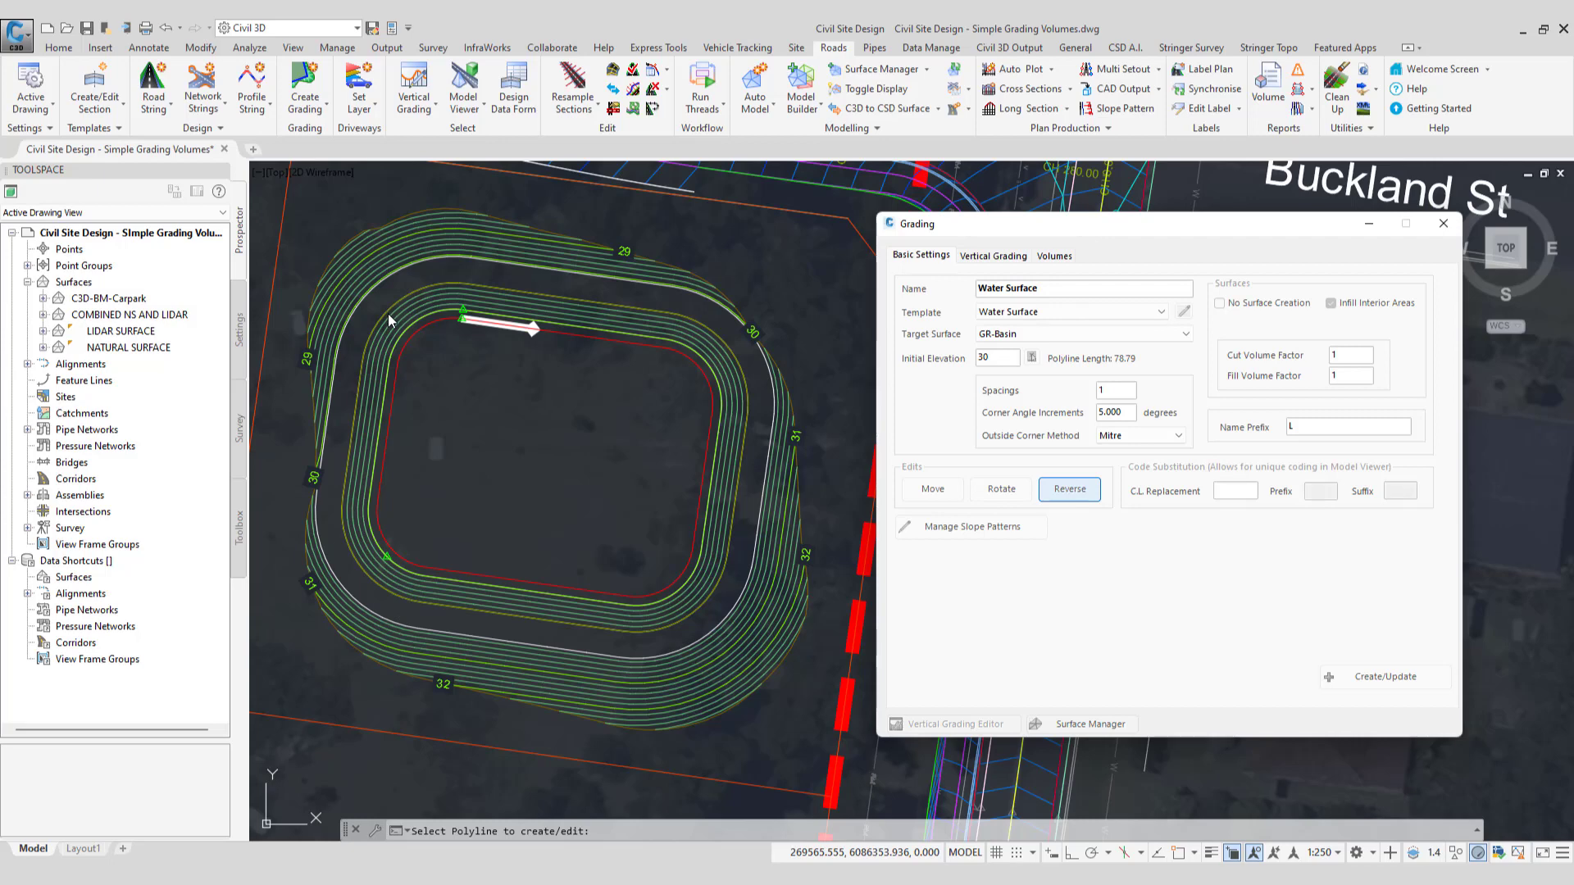
click(384, 319)
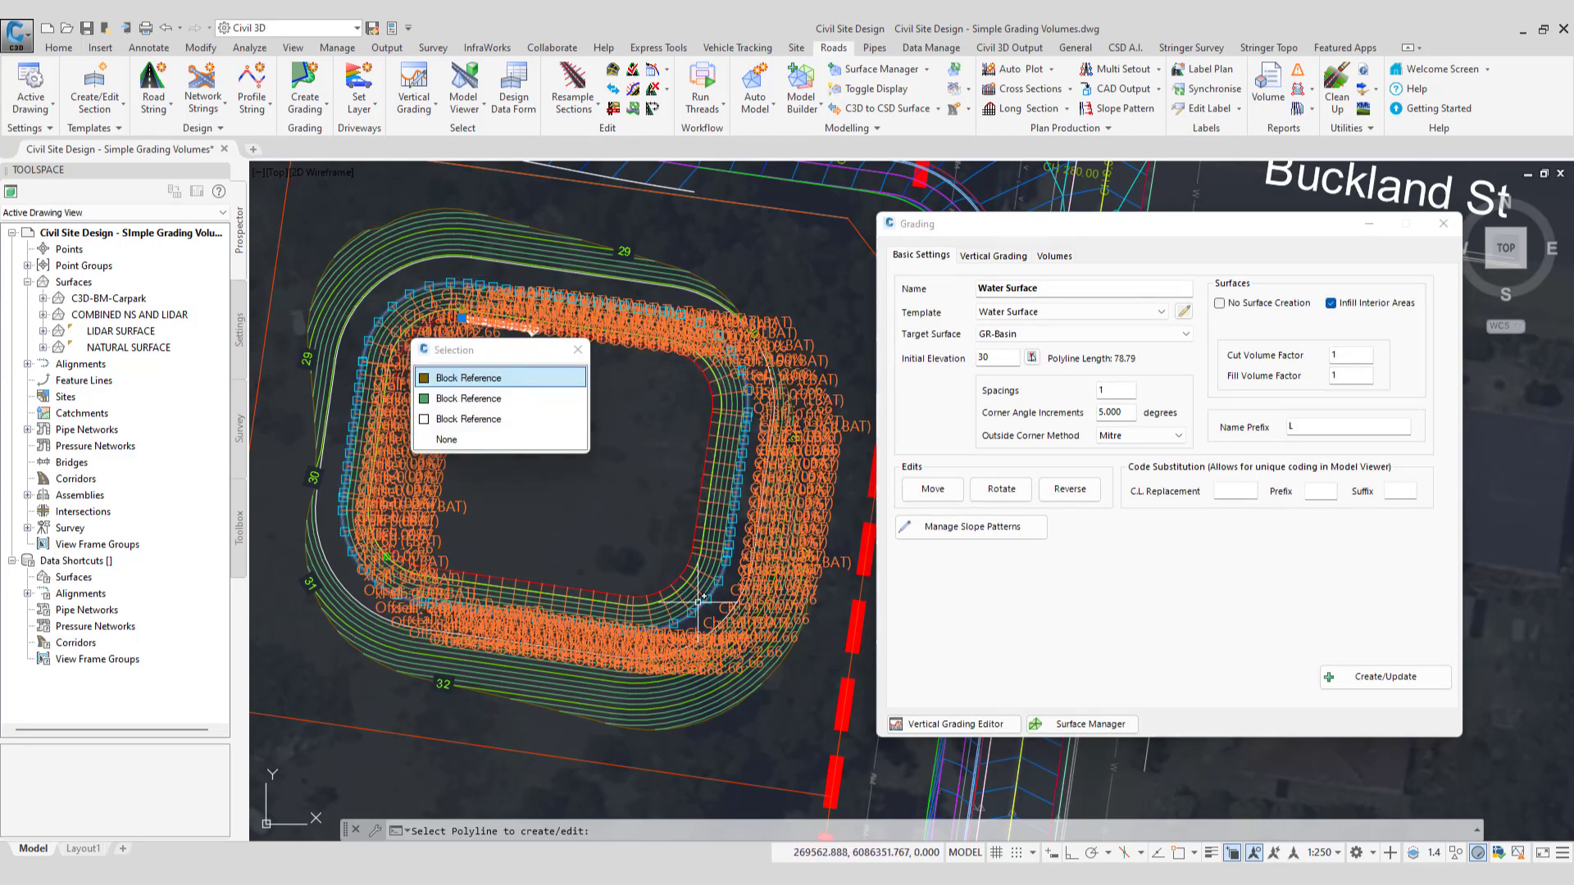
key(Escape)
scroll(697, 601, up, 2)
scroll(625, 519, down, 2)
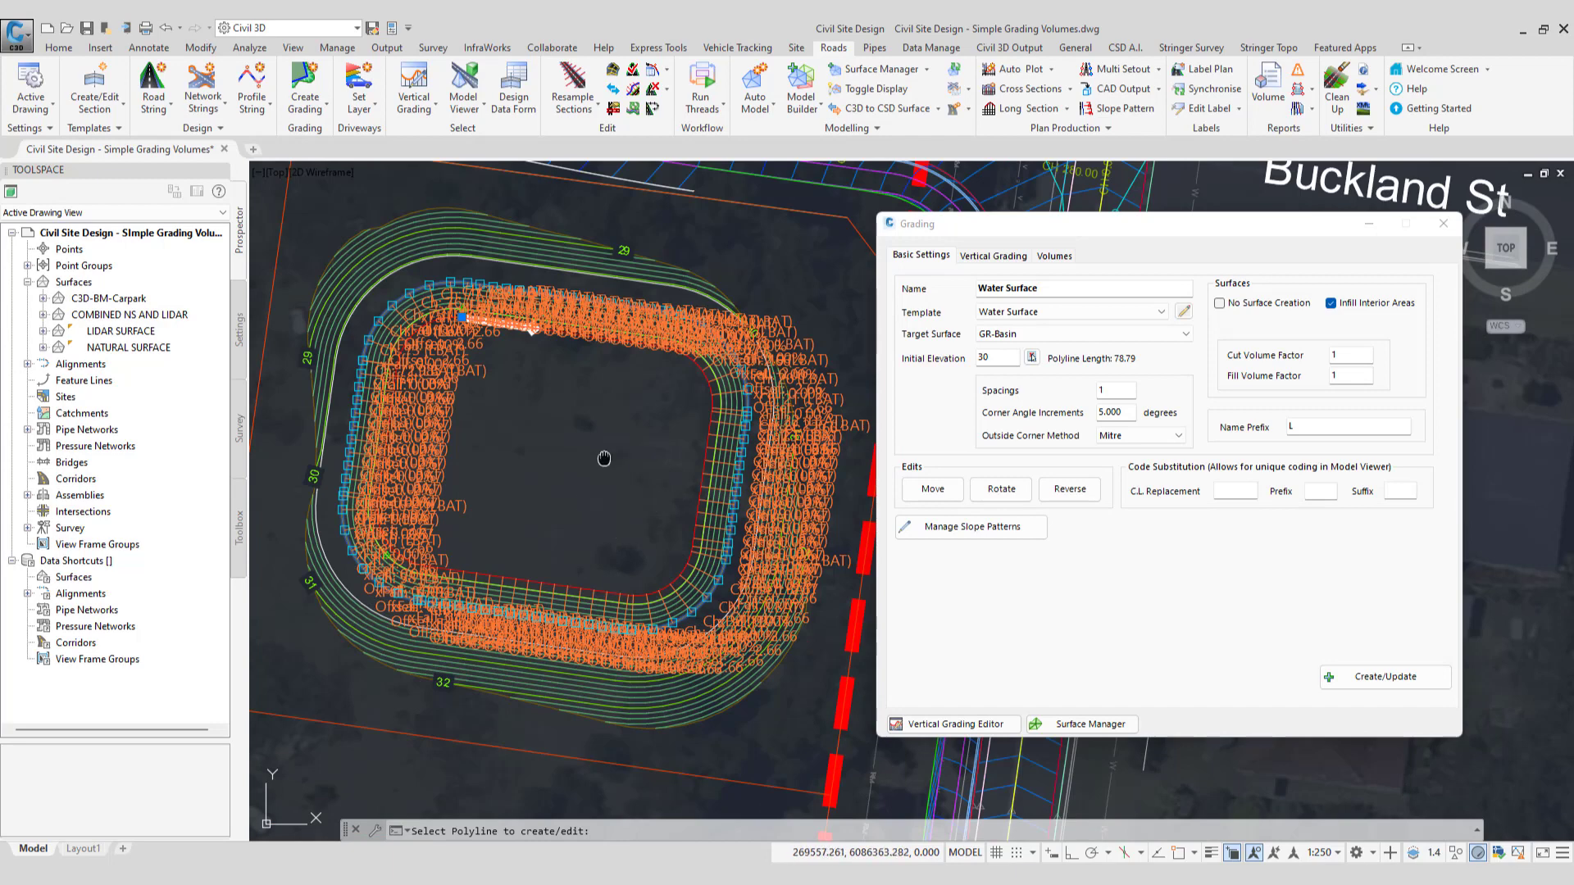
scroll(605, 459, down, 1)
scroll(604, 459, up, 1)
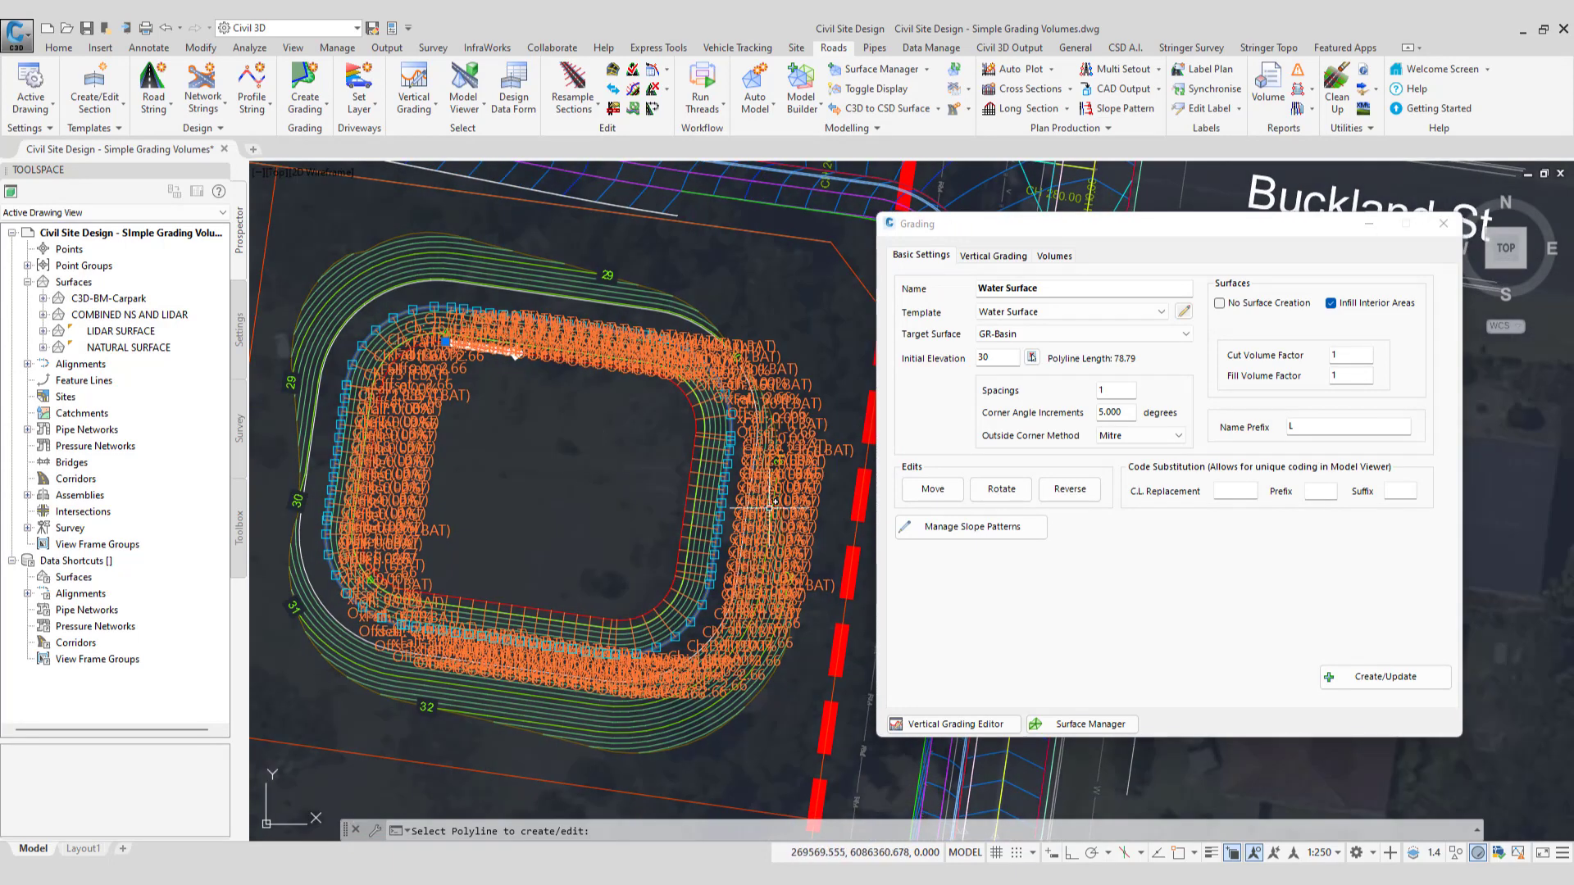
Turn on the mesh display for the GR-Water Surface surface
click(903, 90)
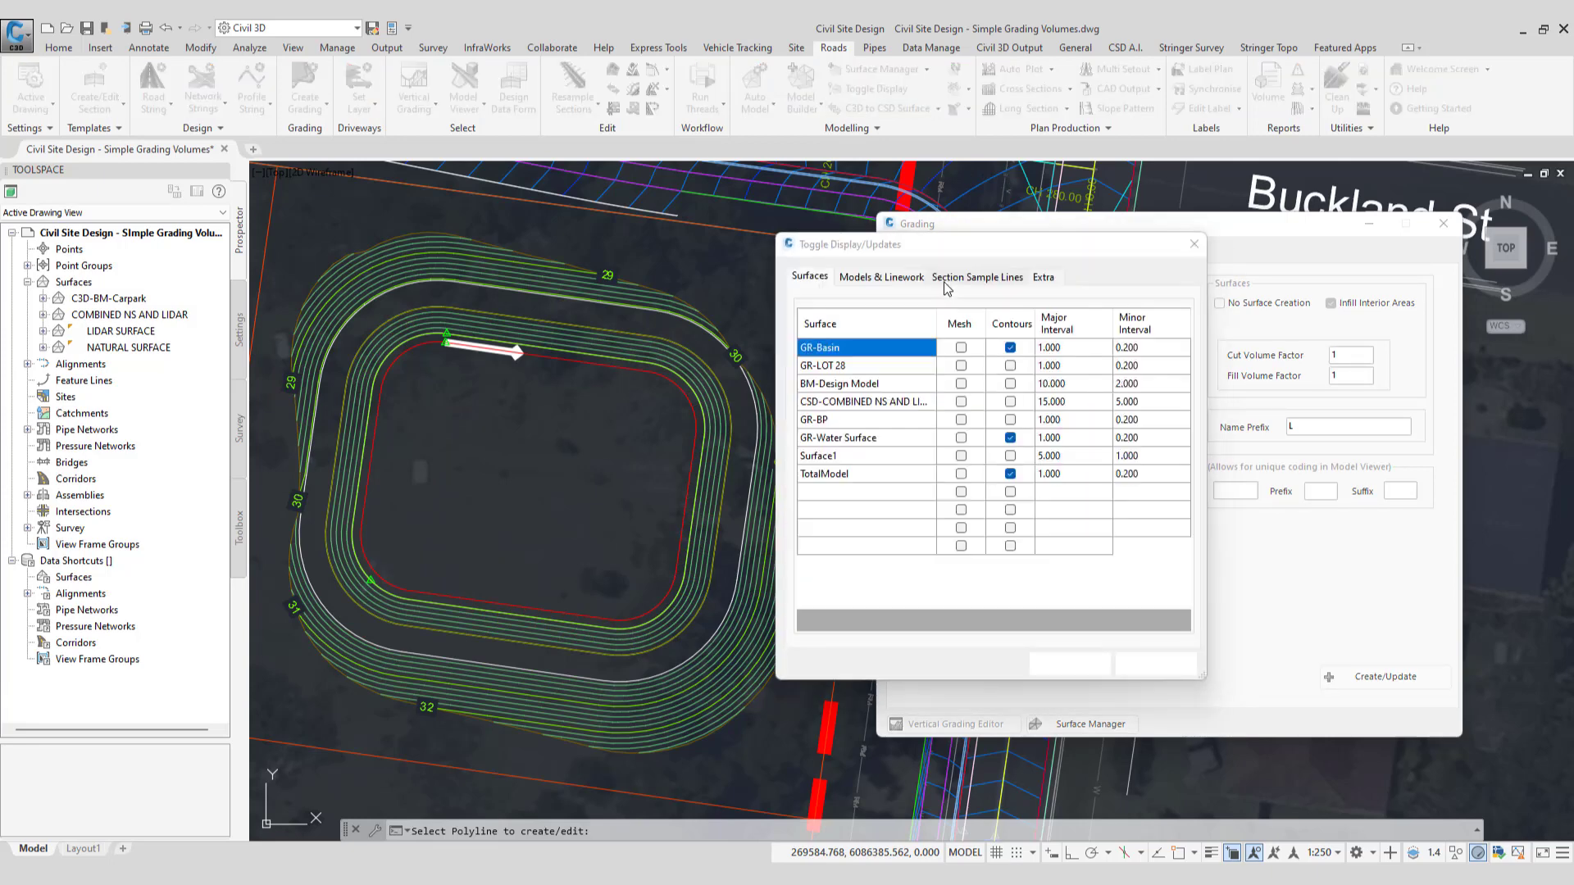
click(962, 439)
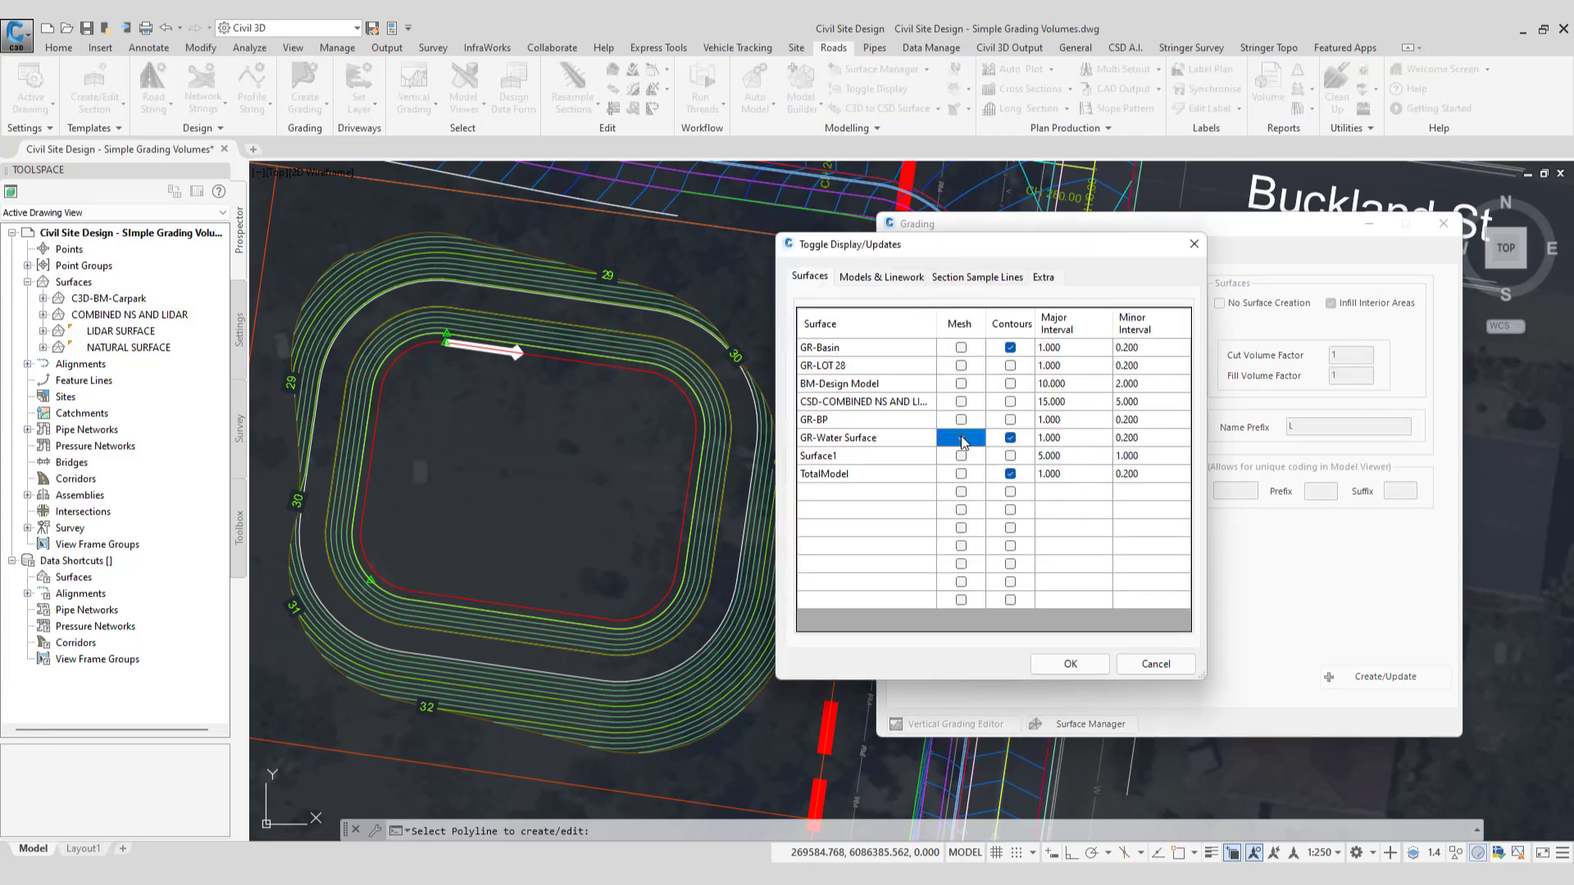
click(1069, 660)
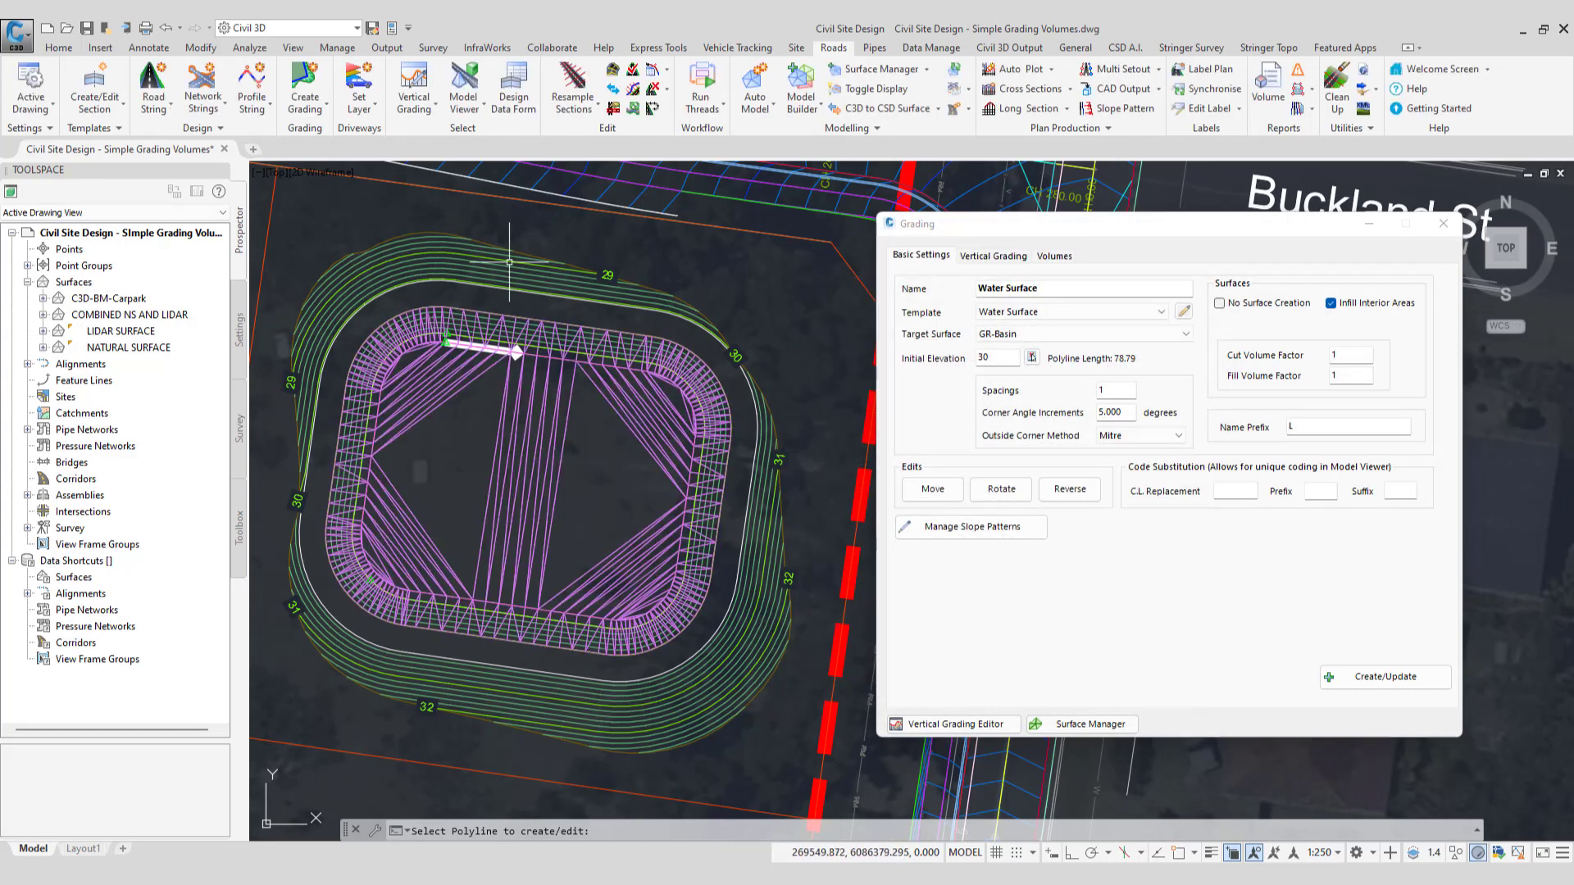
Compute the water volumes: net fill 583.014 cubic metres over 674.156 area
click(1057, 257)
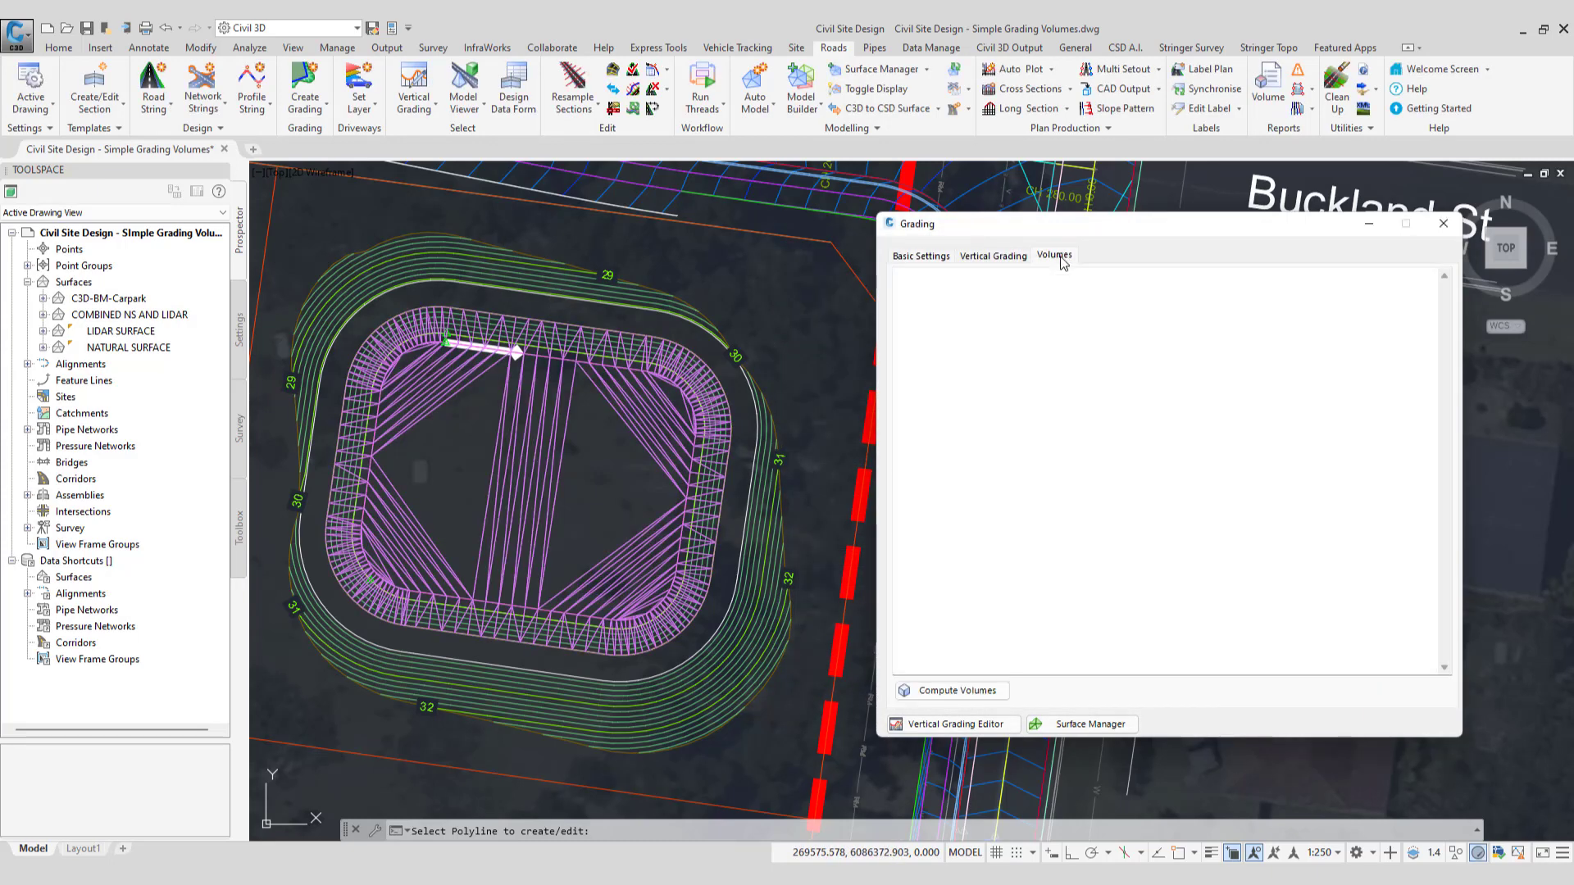
click(964, 692)
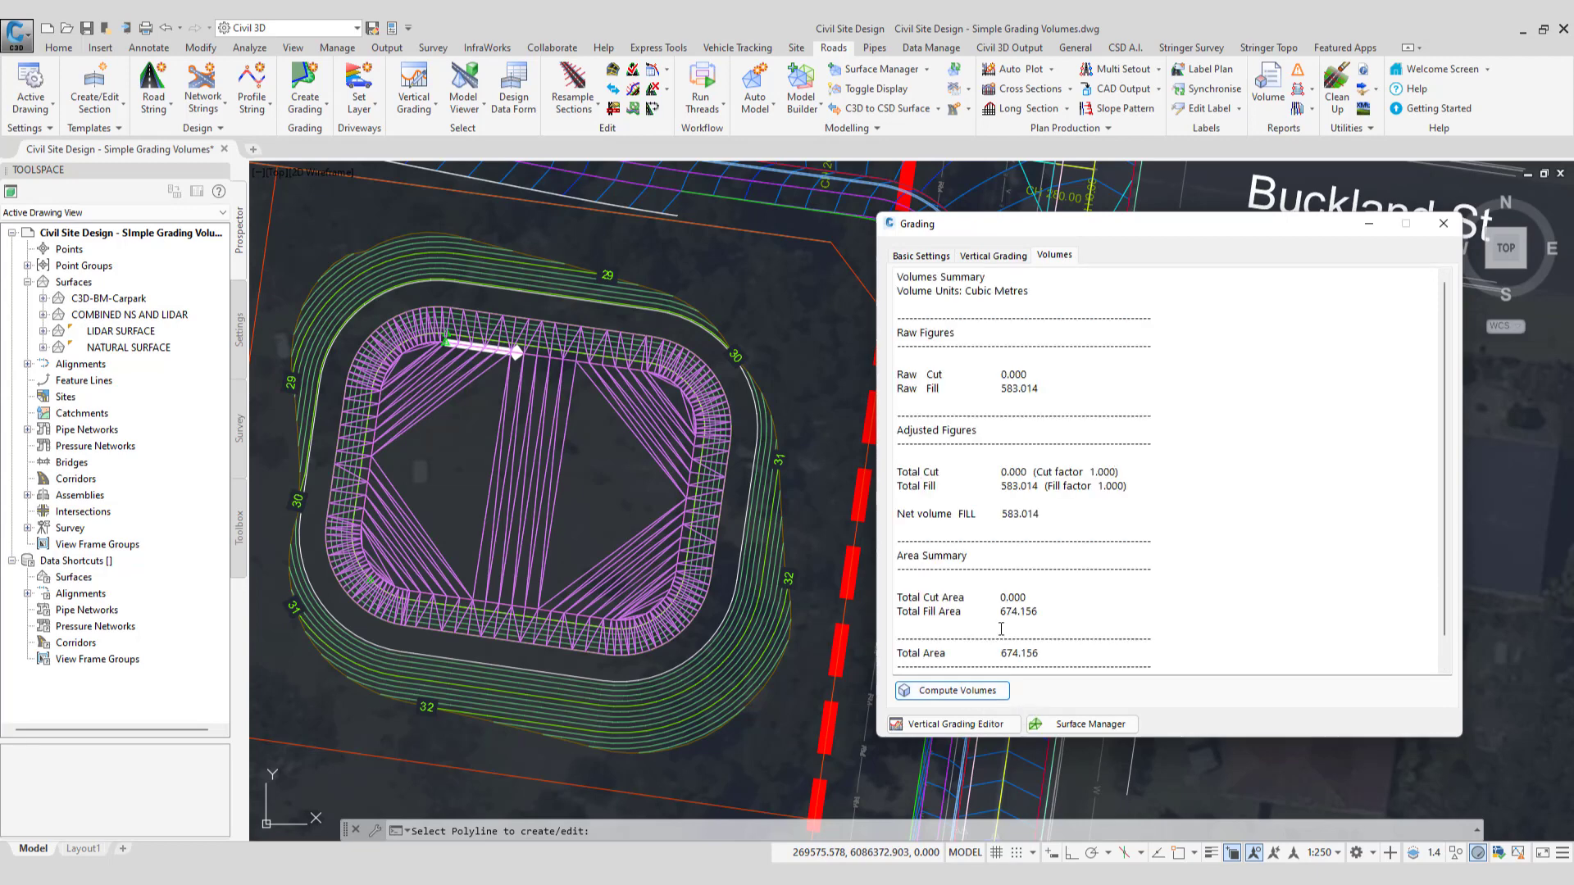
drag(1002, 516, 1046, 516)
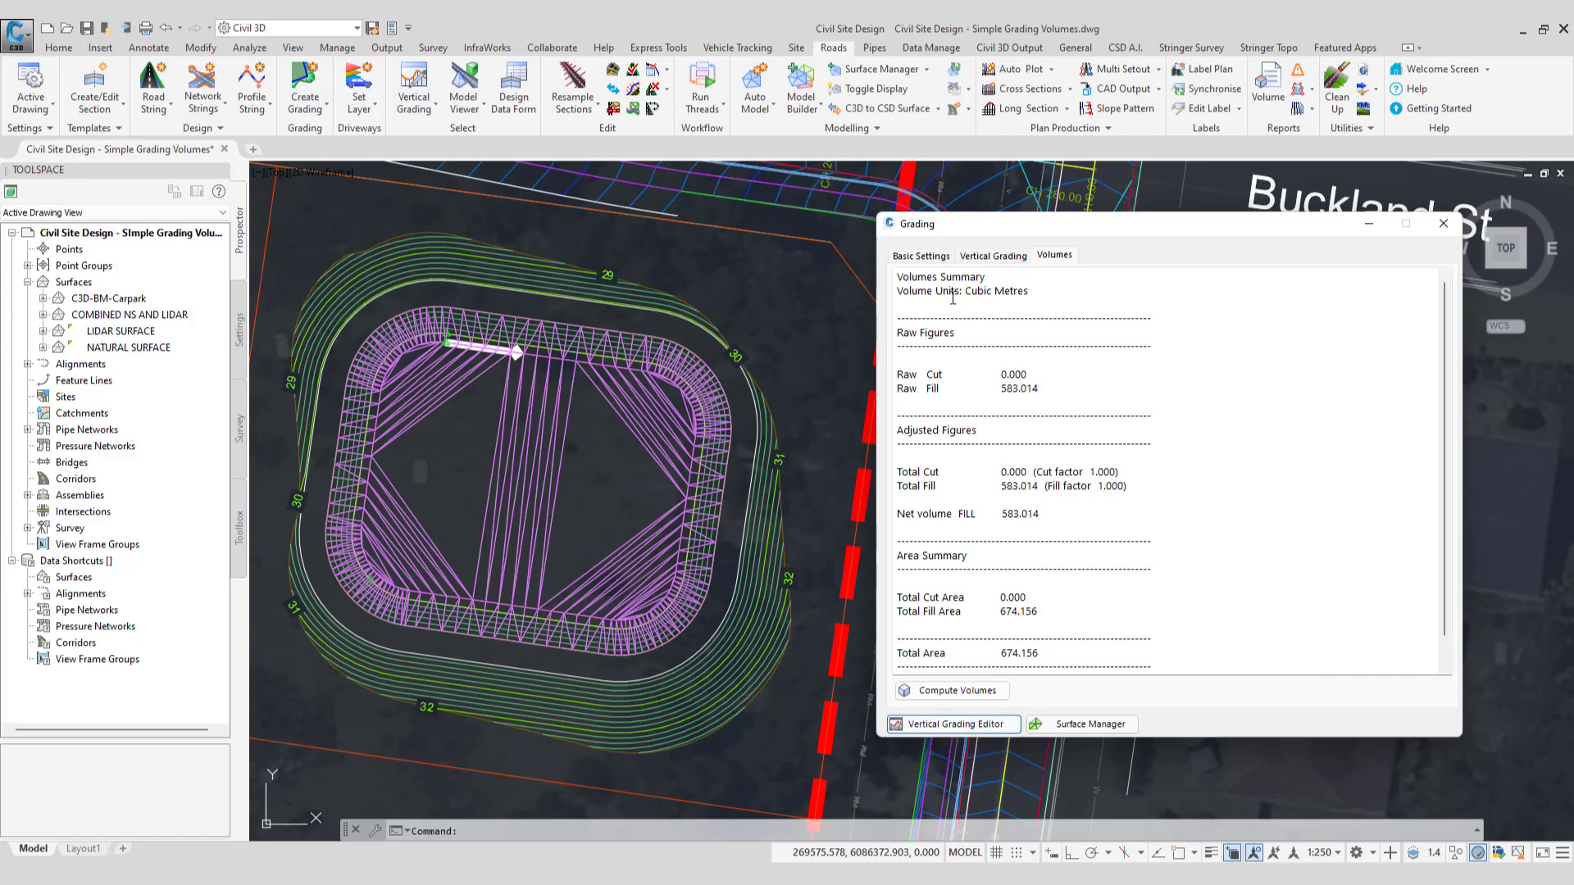
Close the Grading dialog, view GR-Basin's cross-section at chainage 75.000, and show its display options
click(920, 256)
click(1444, 223)
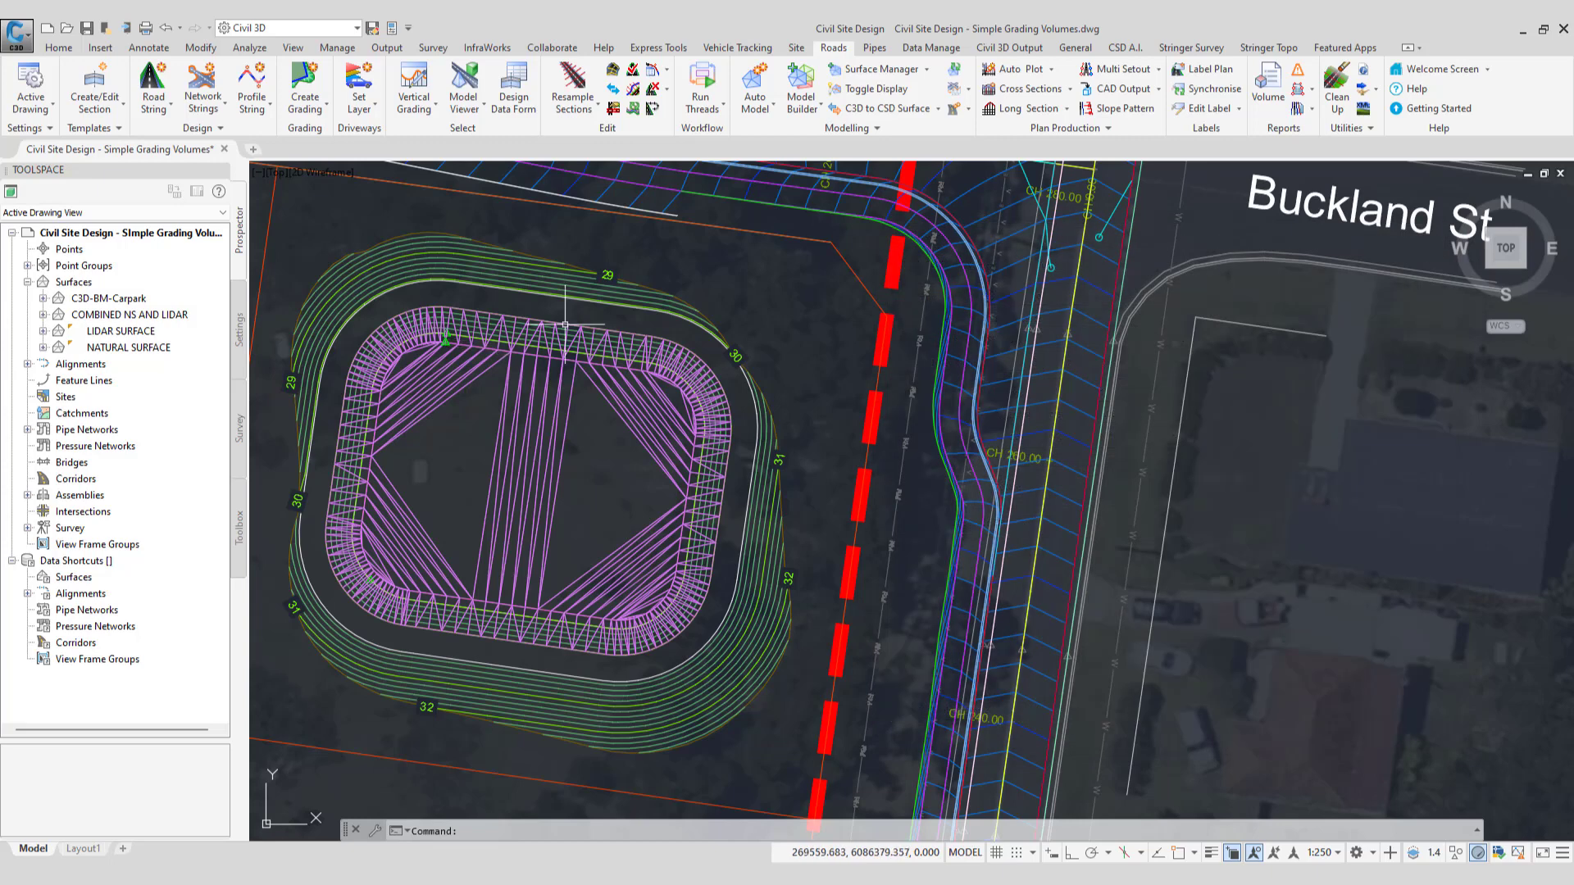
click(414, 102)
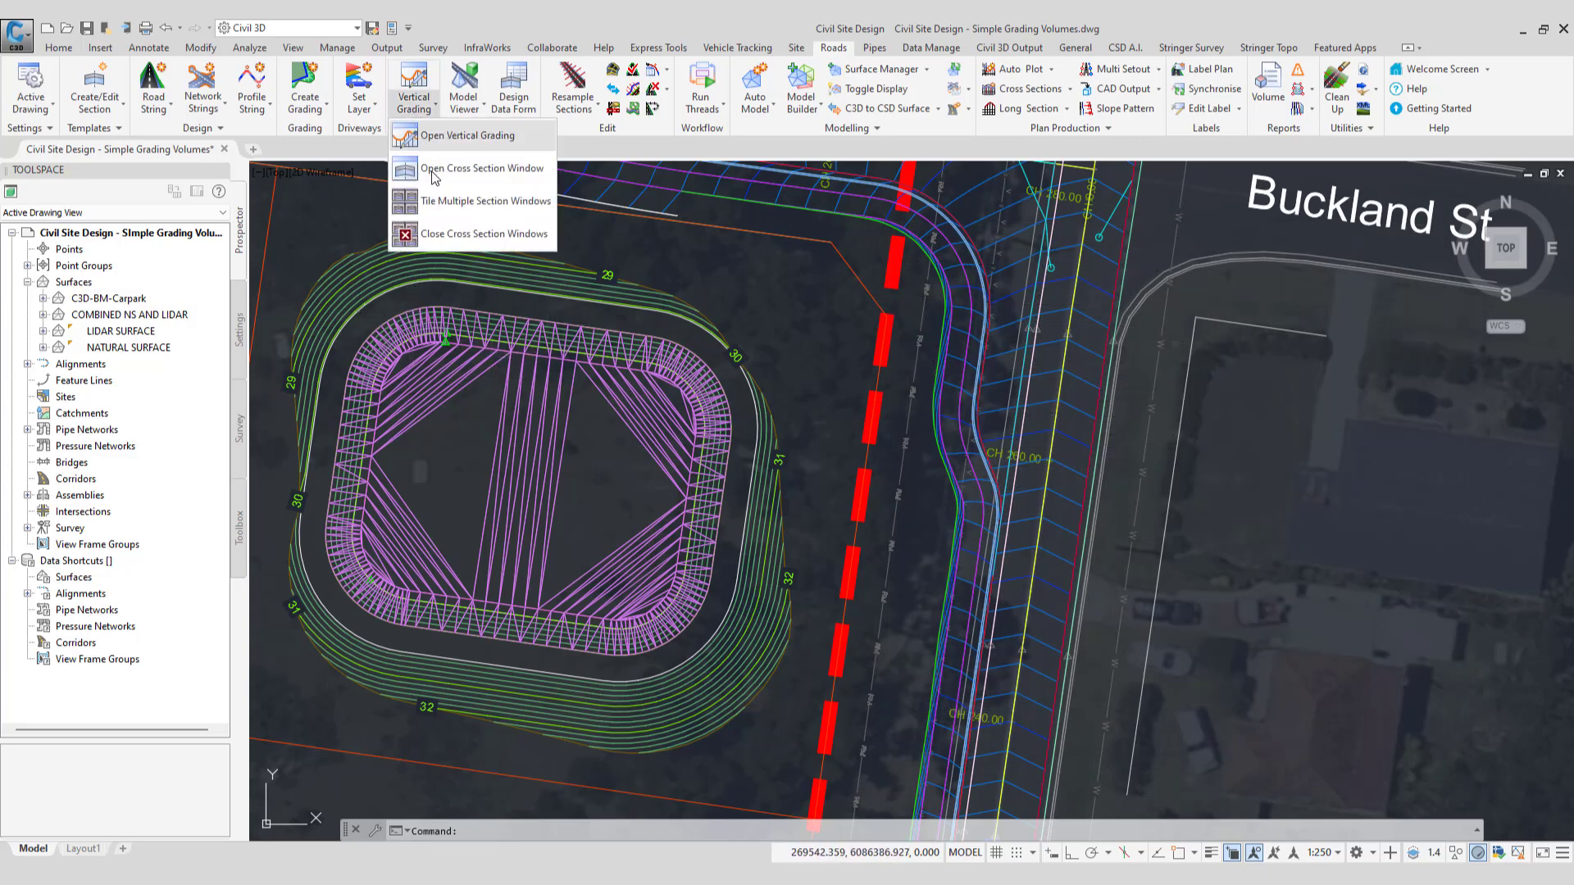
click(519, 283)
click(530, 287)
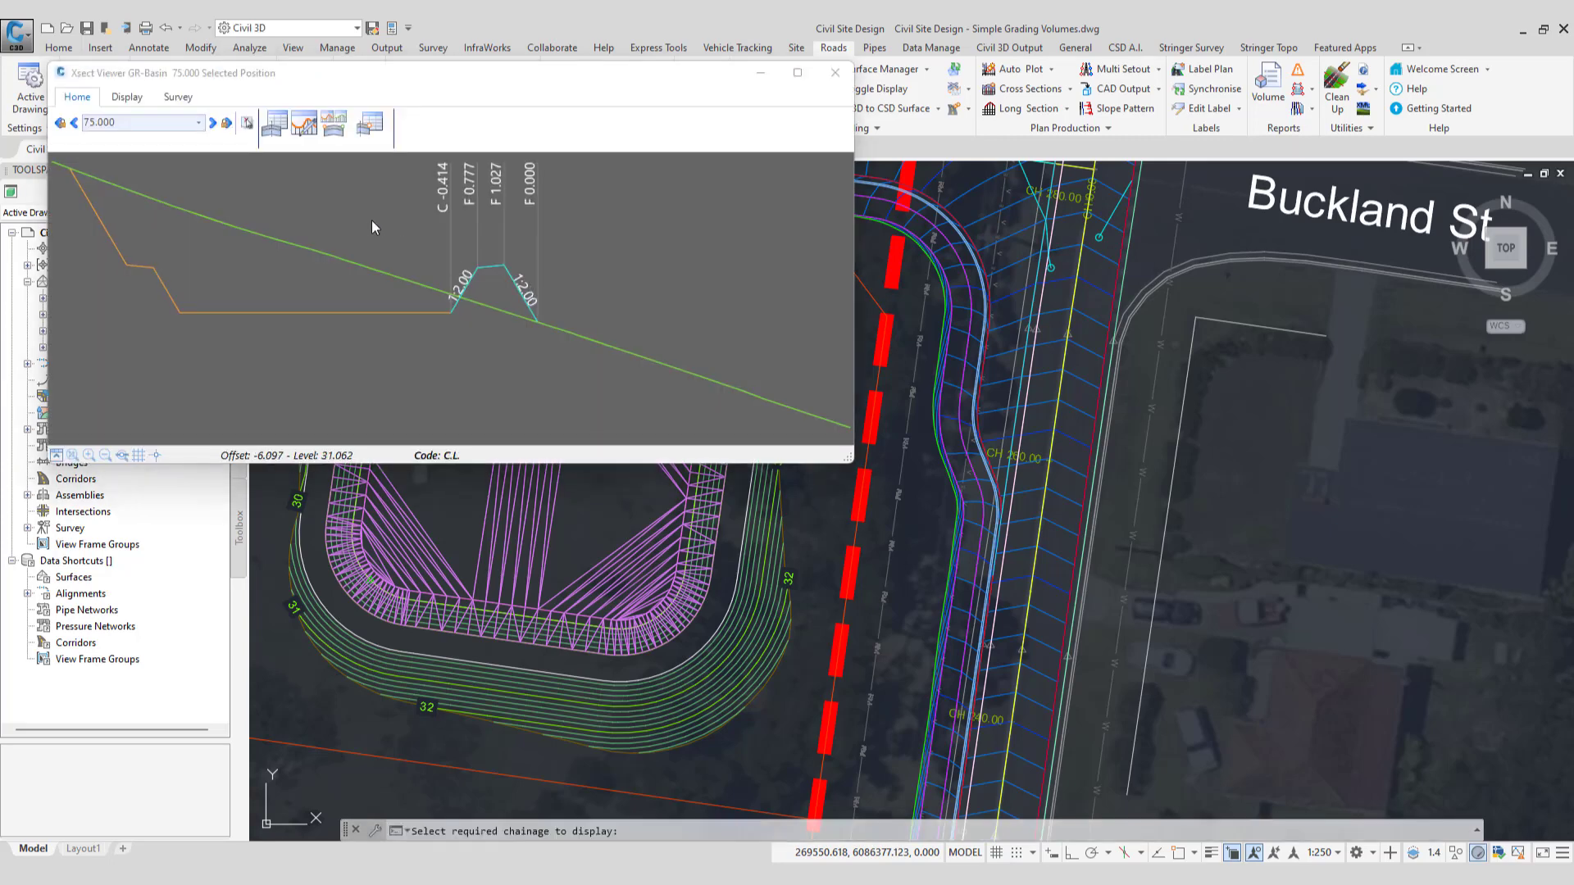
scroll(414, 229, up, 2)
scroll(495, 274, up, 1)
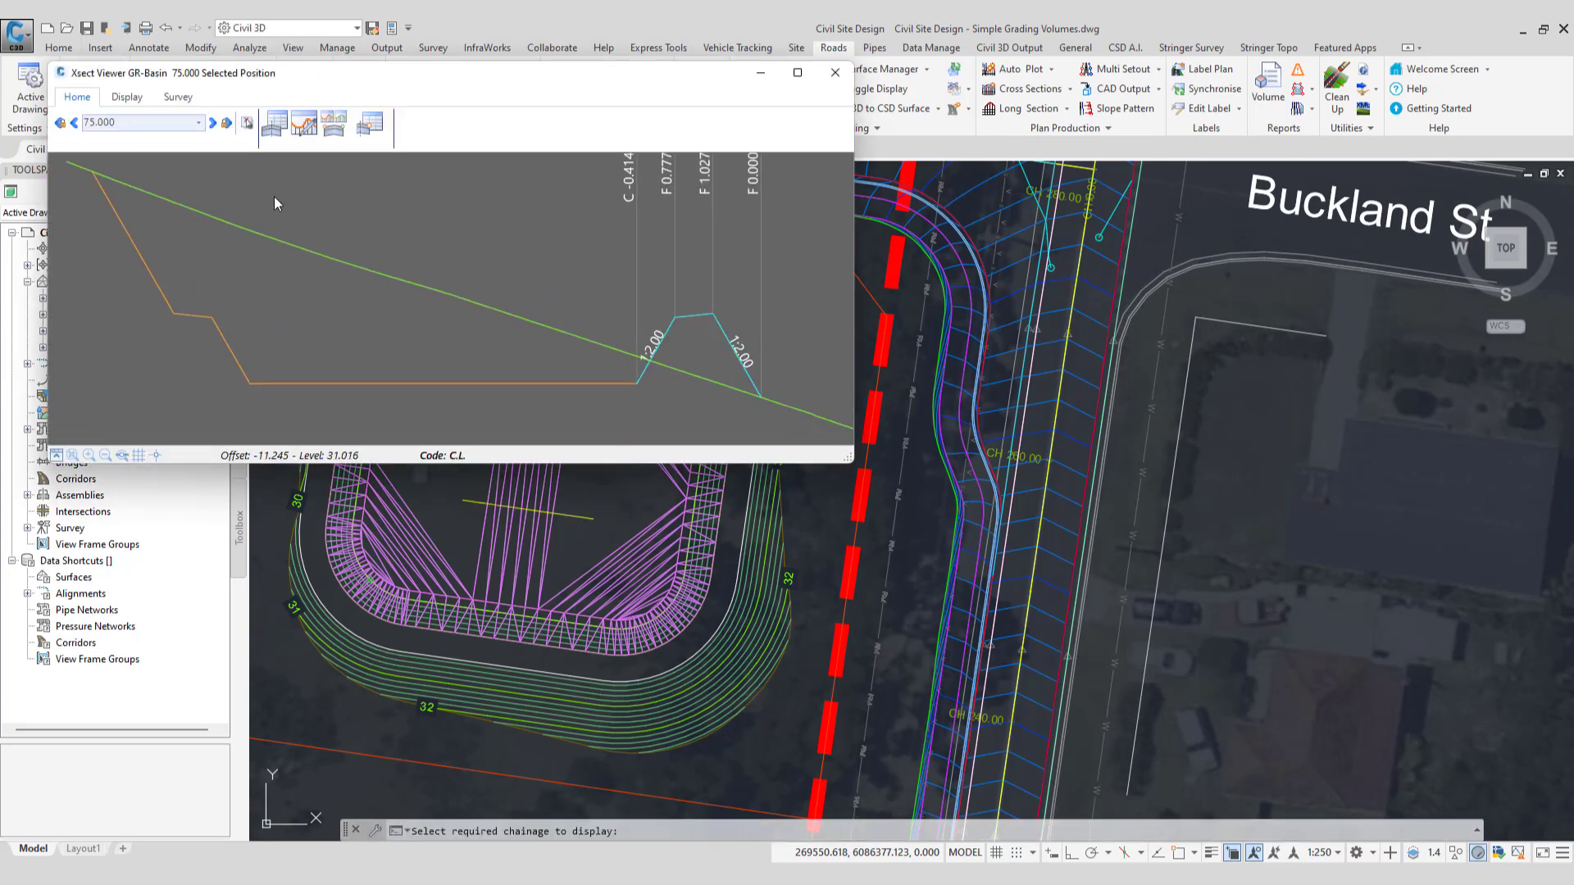
click(131, 99)
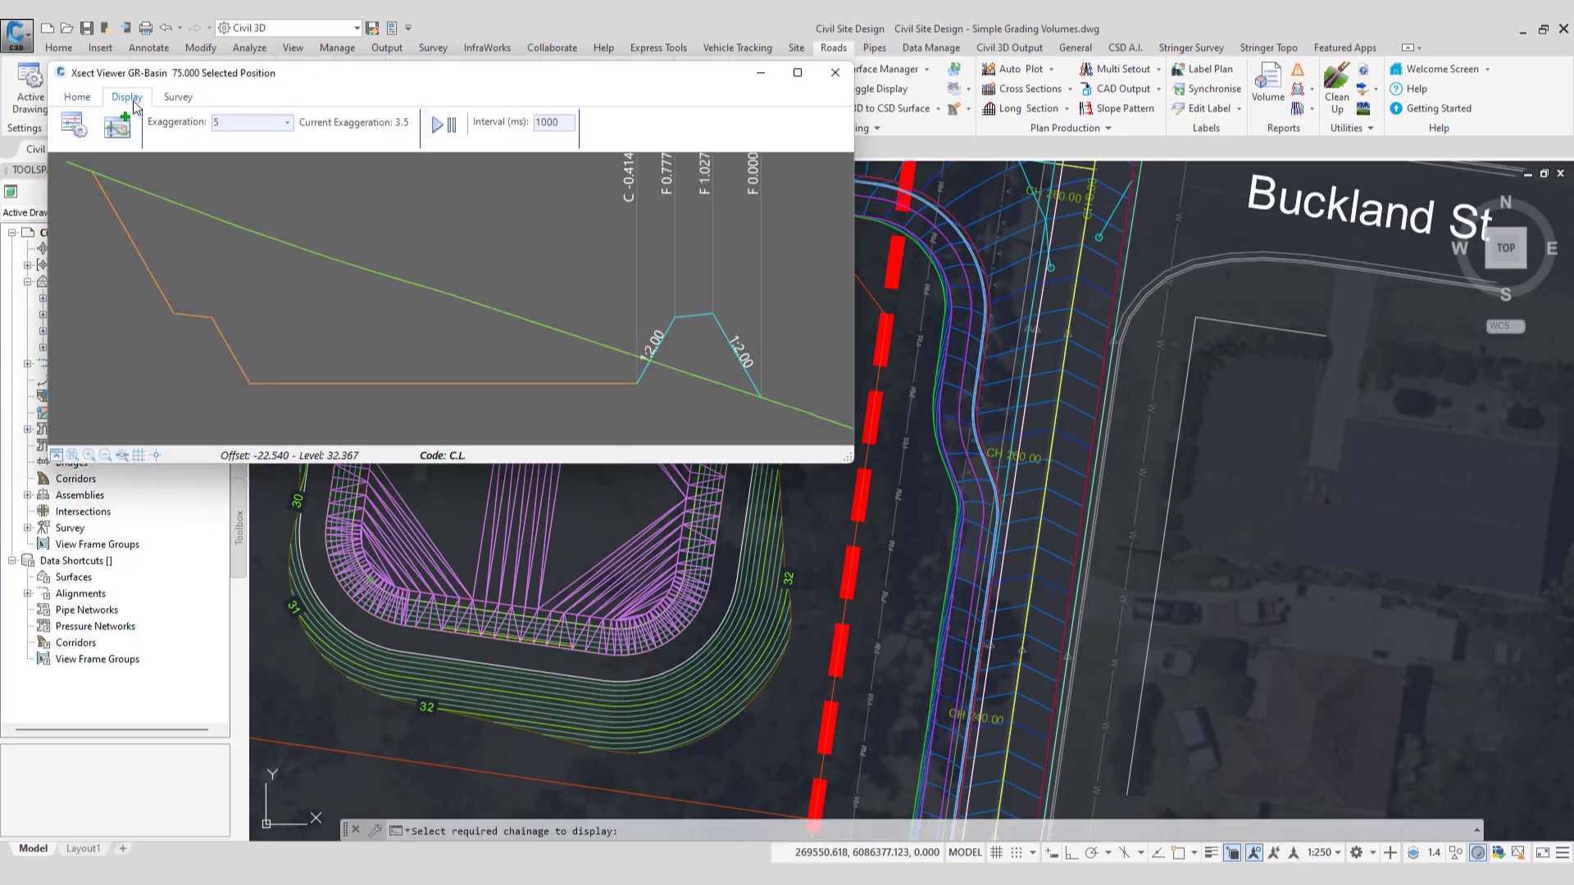
Add GR-Water Surface as a Surface display item so it appears in the GR-Basin section
click(117, 127)
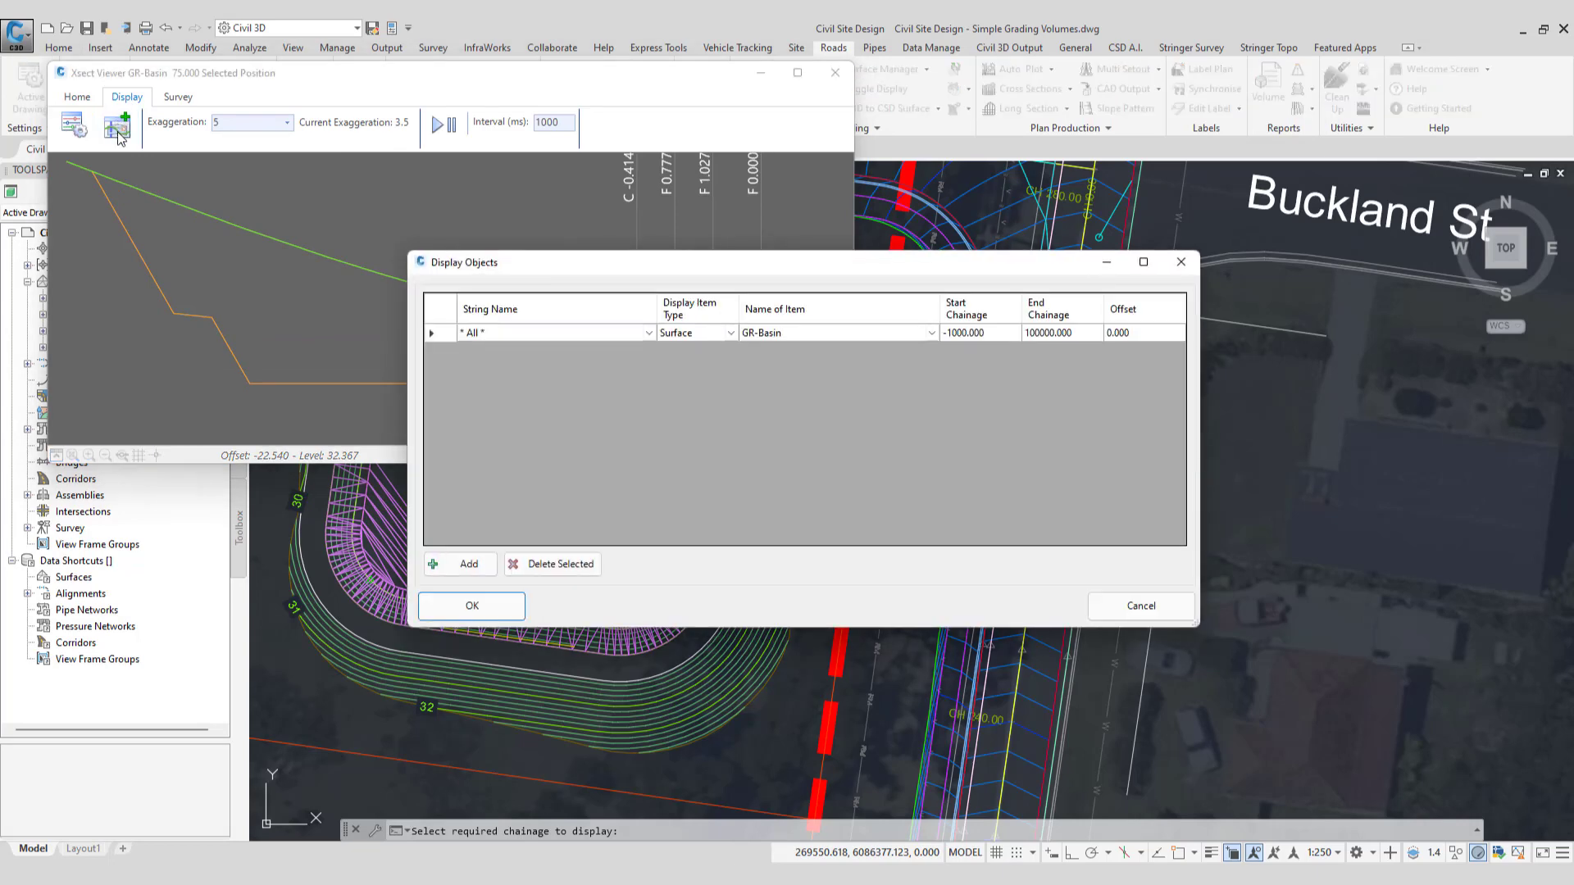
click(471, 566)
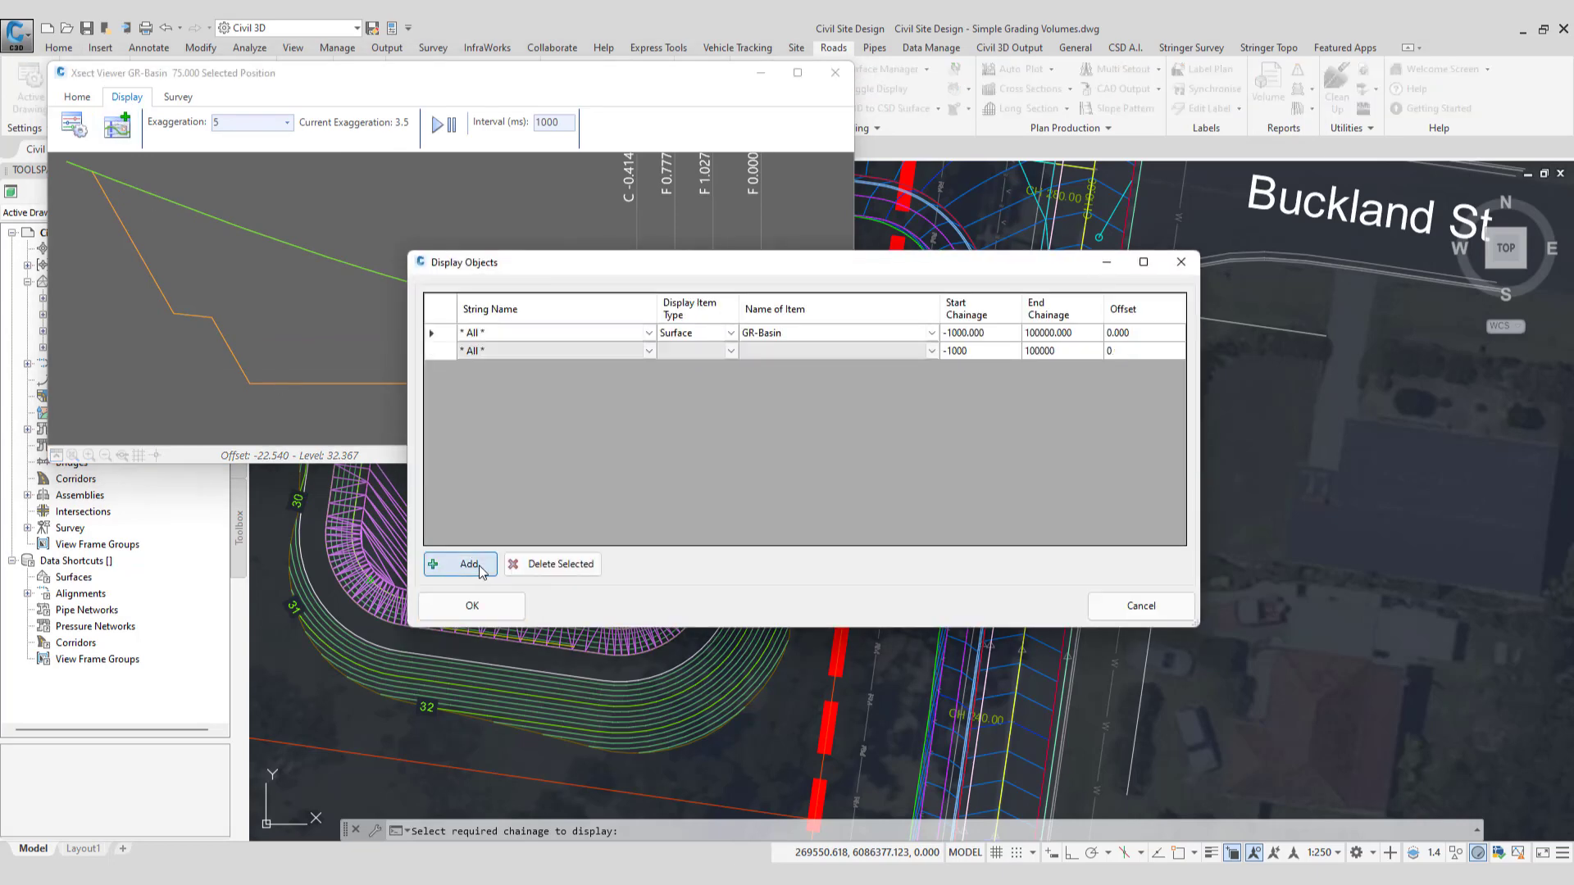
click(721, 358)
click(730, 351)
click(677, 387)
click(932, 352)
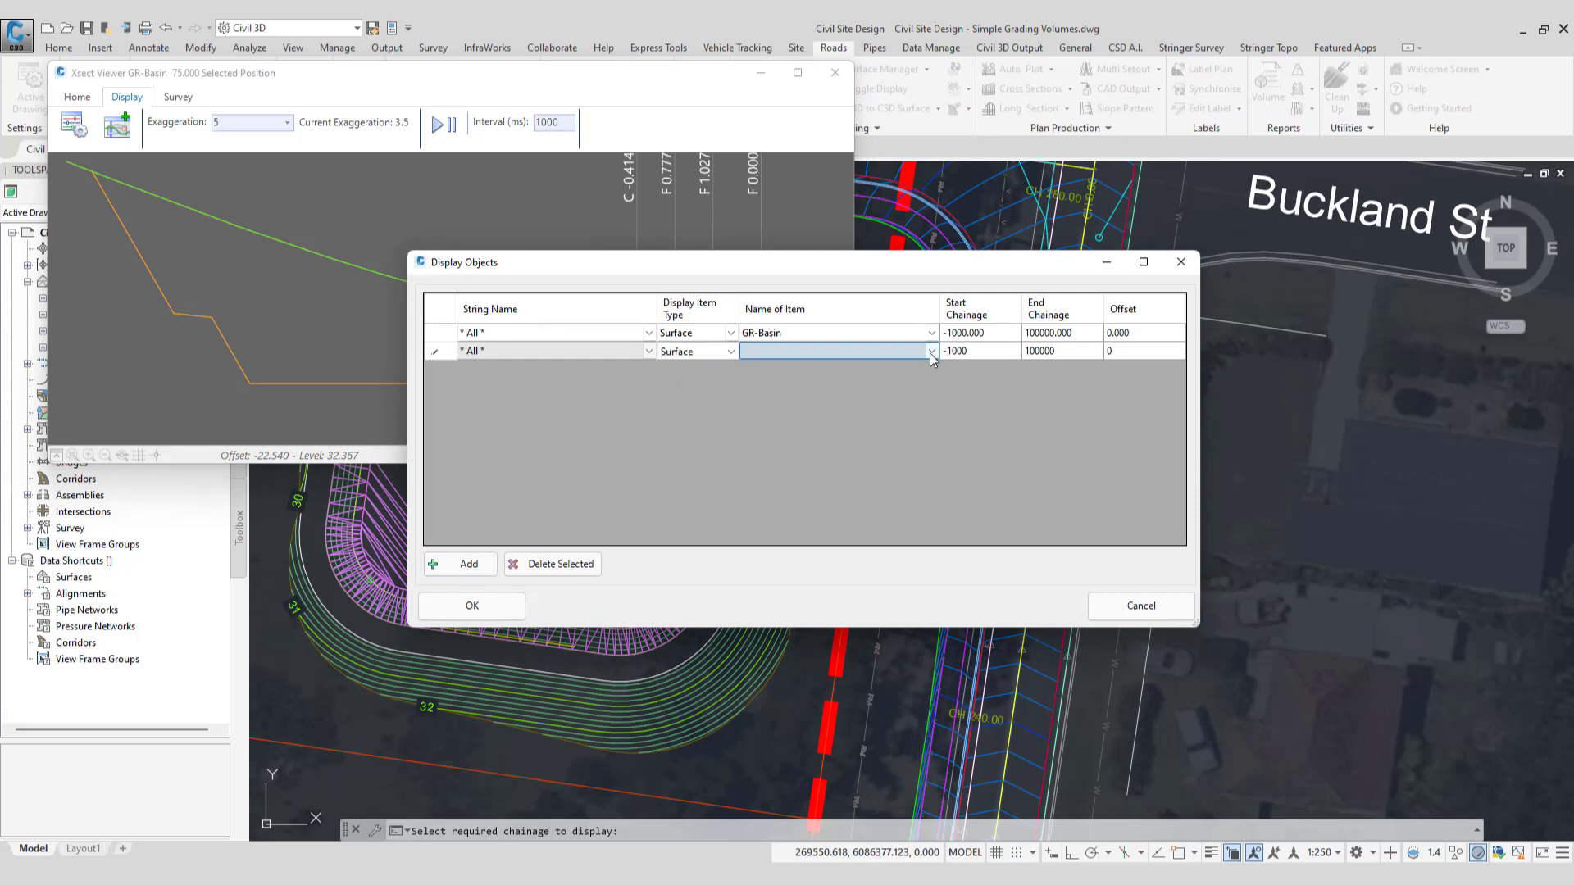
click(931, 352)
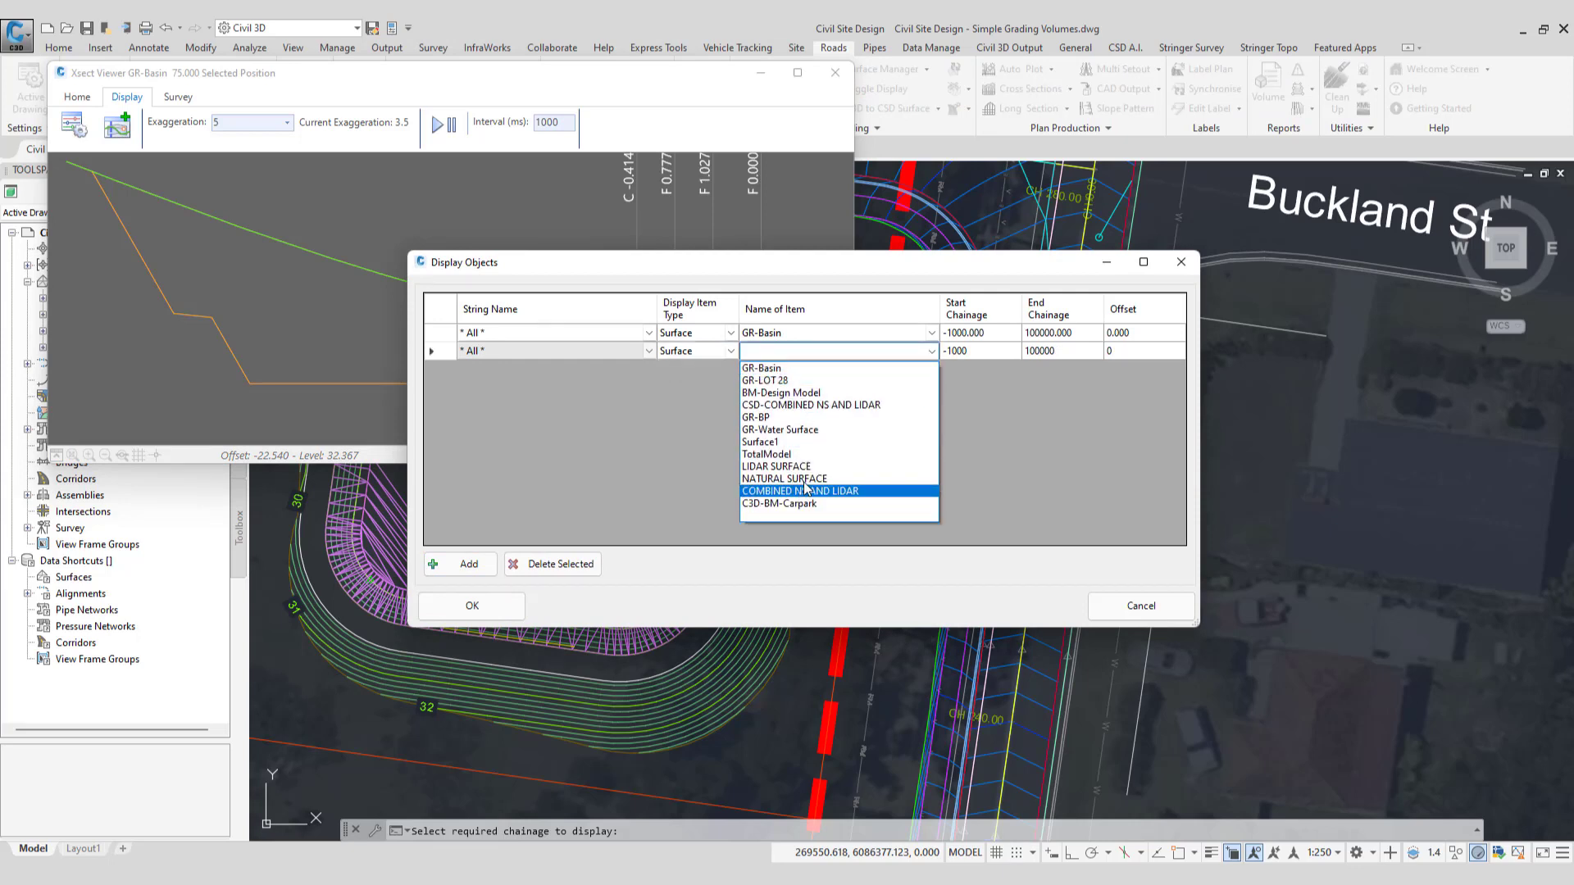
click(808, 430)
click(766, 333)
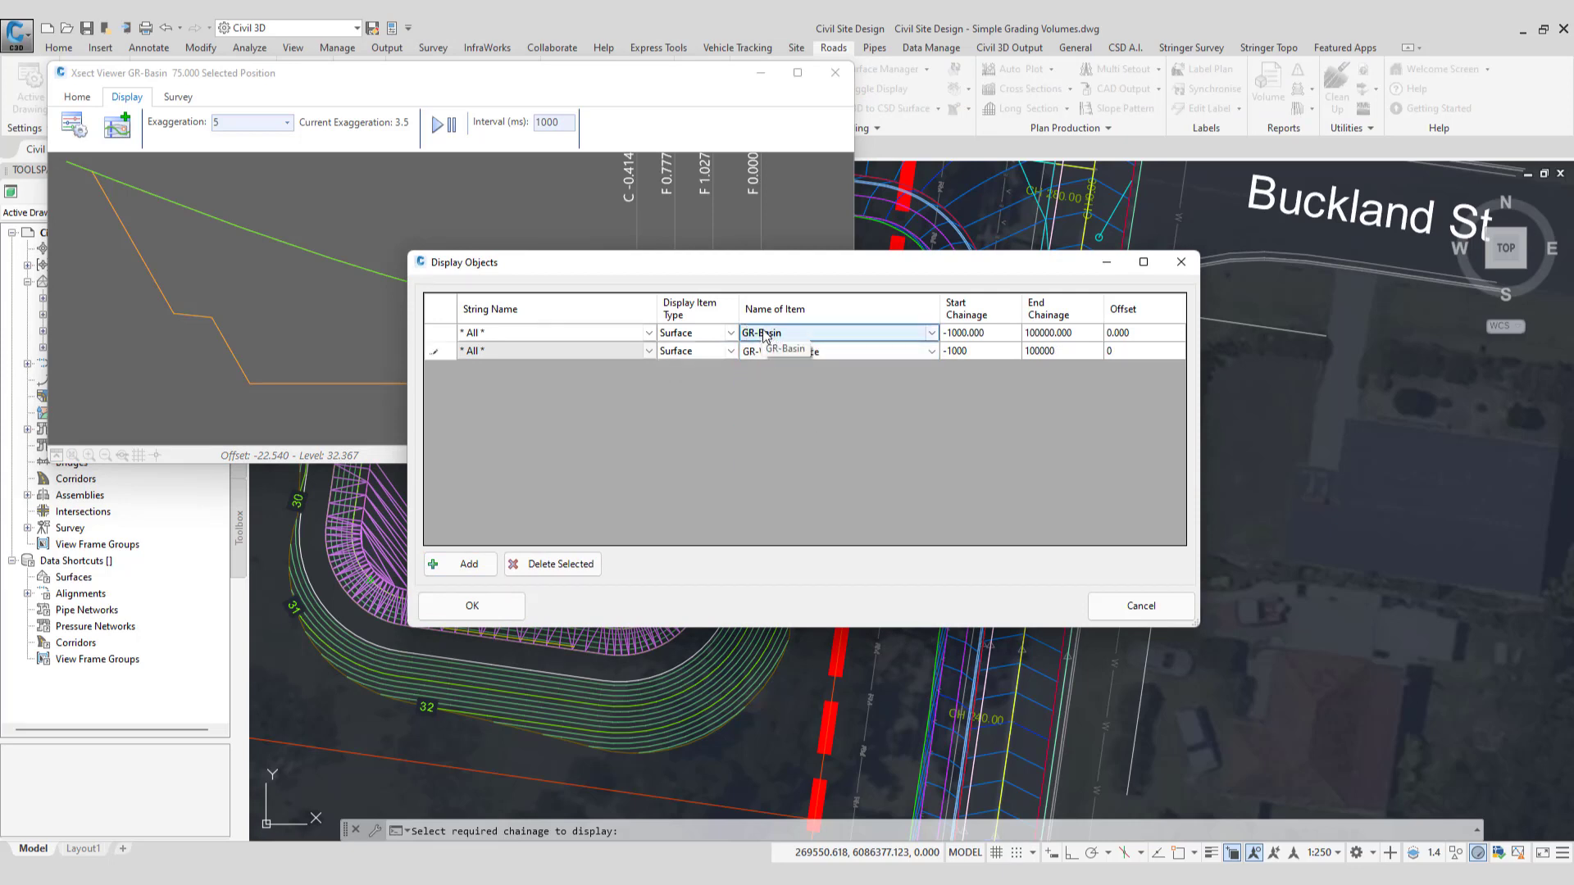
drag(798, 269, 855, 455)
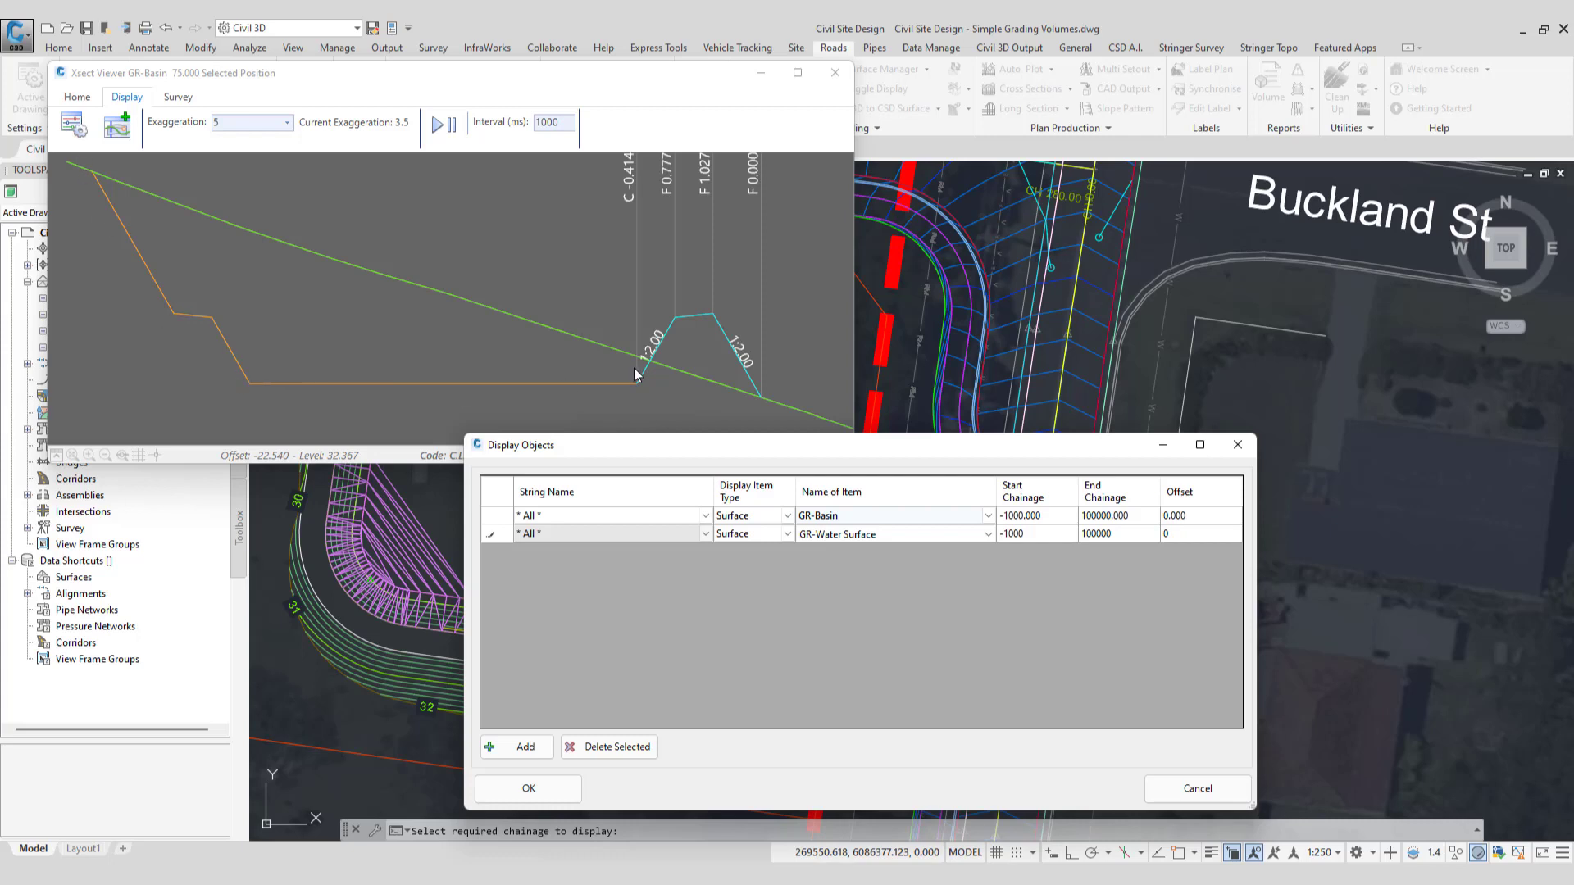
click(537, 789)
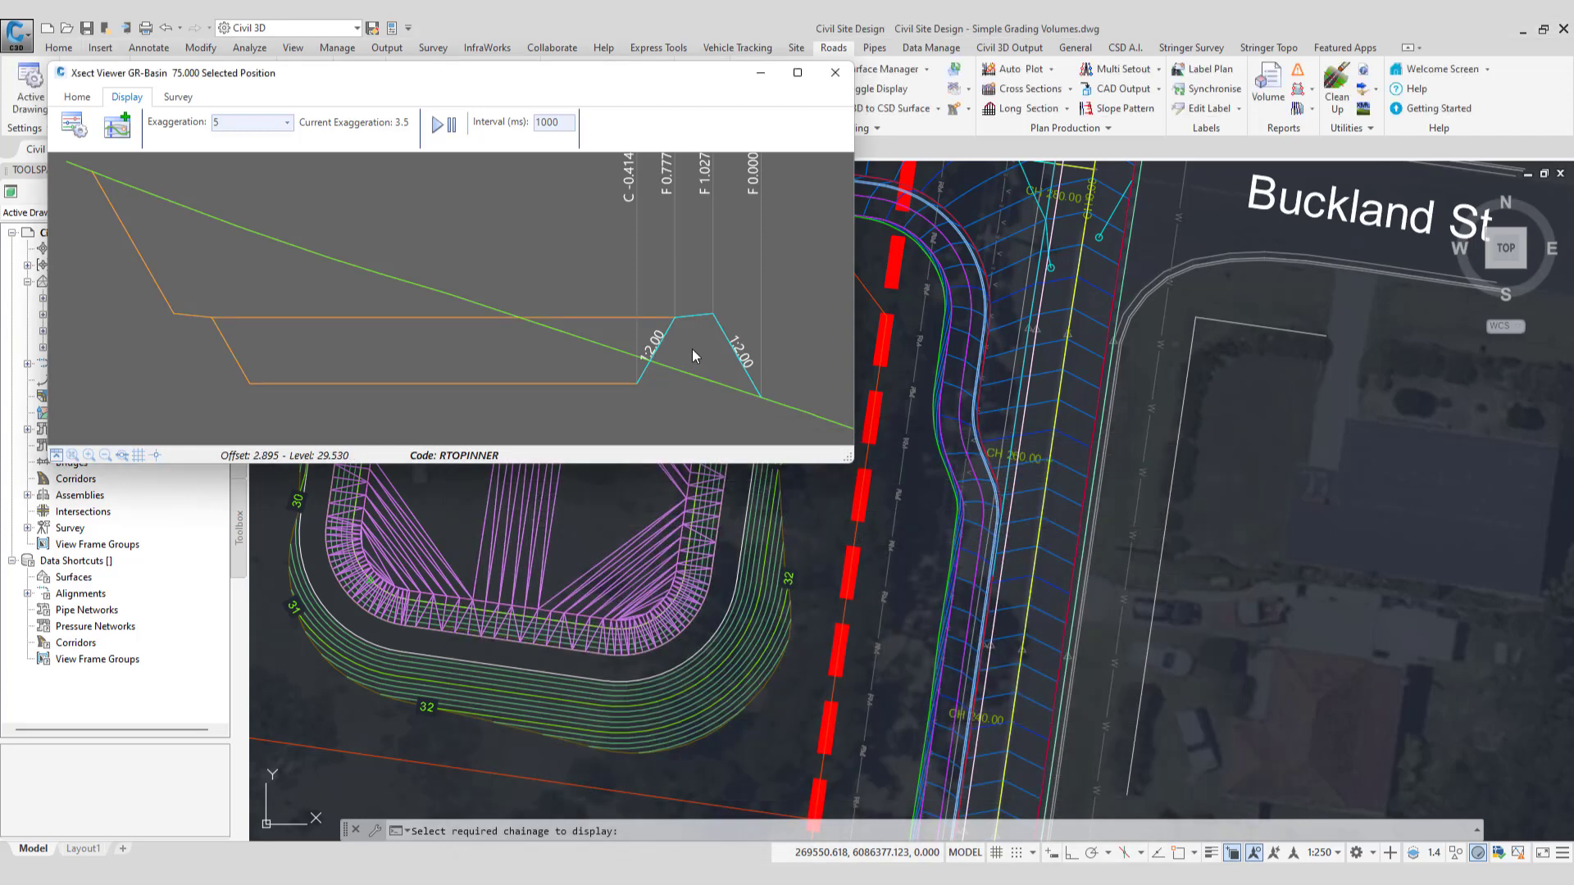
Edit the basin's water surface grading string to an initial elevation of 29.5 and update it
drag(600, 76, 1139, 150)
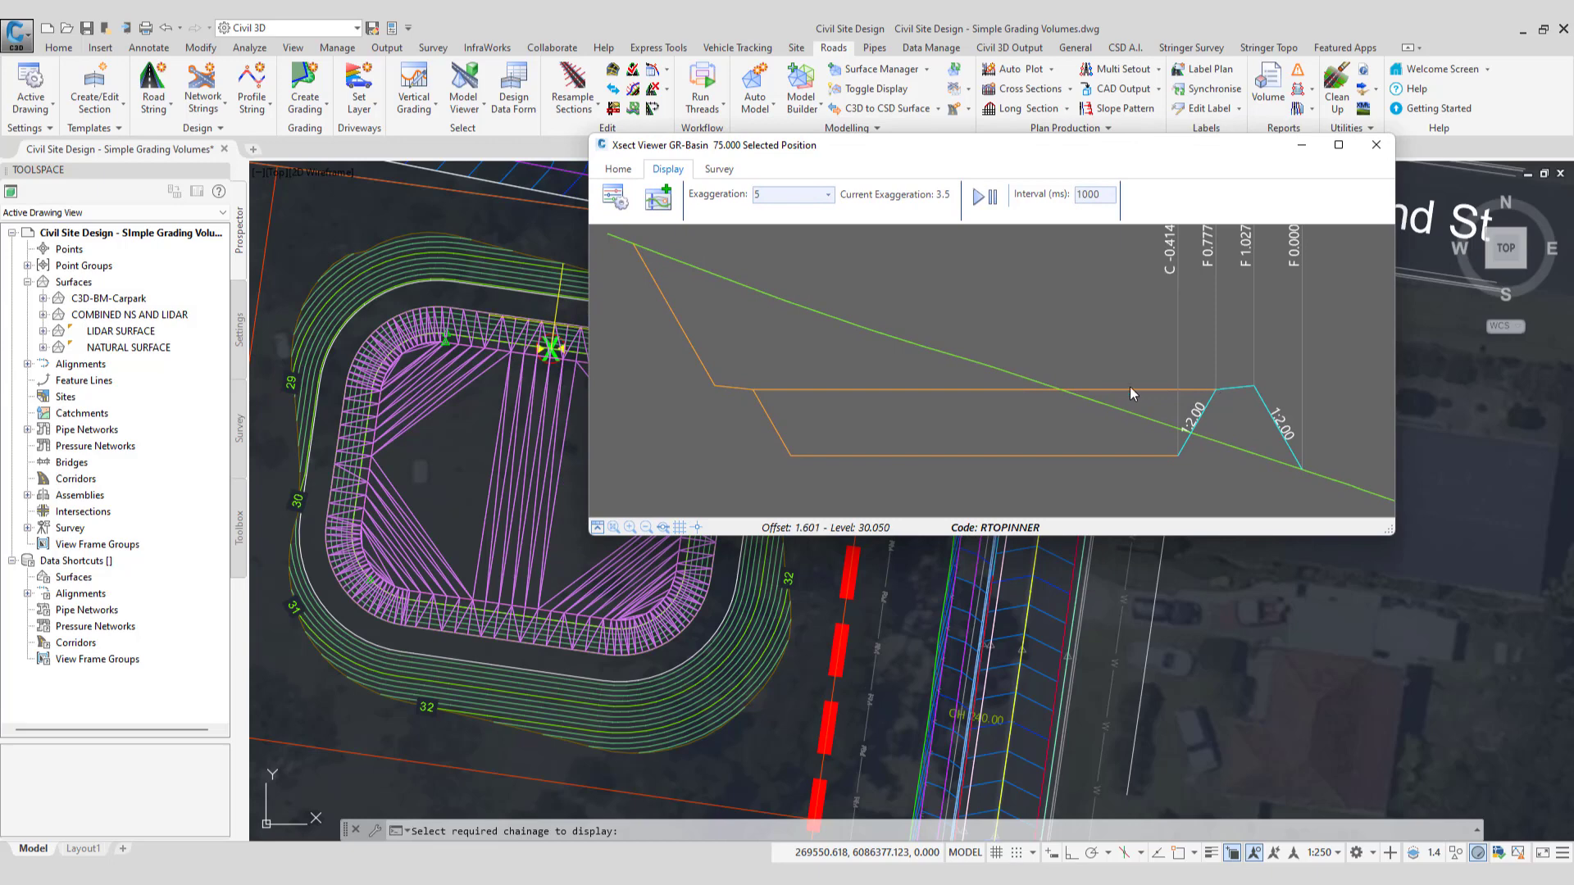
click(307, 108)
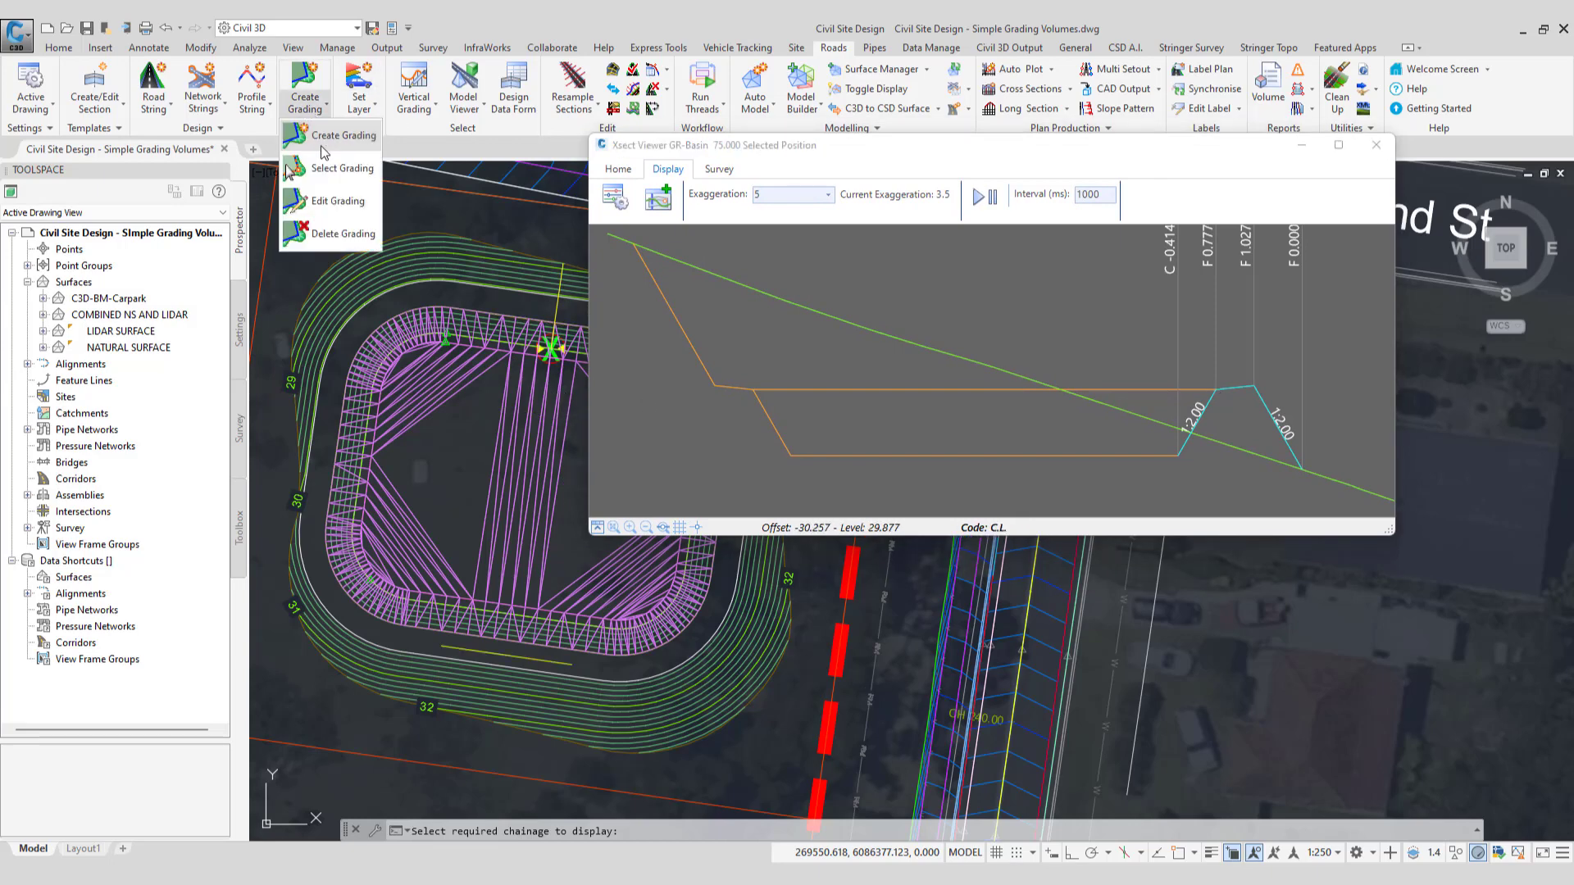
click(341, 213)
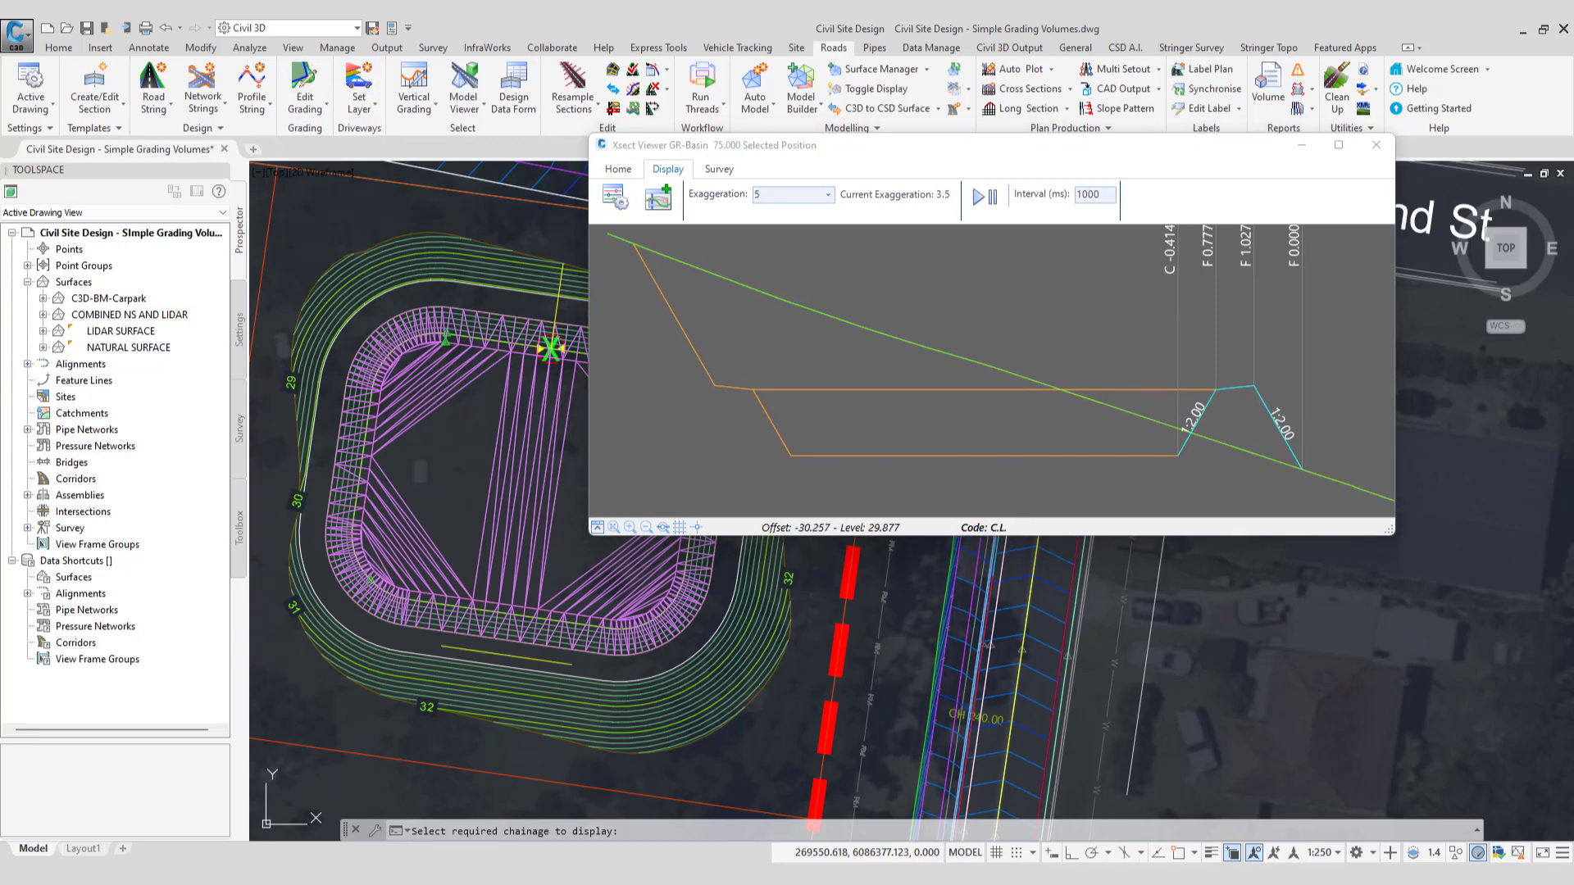
click(377, 404)
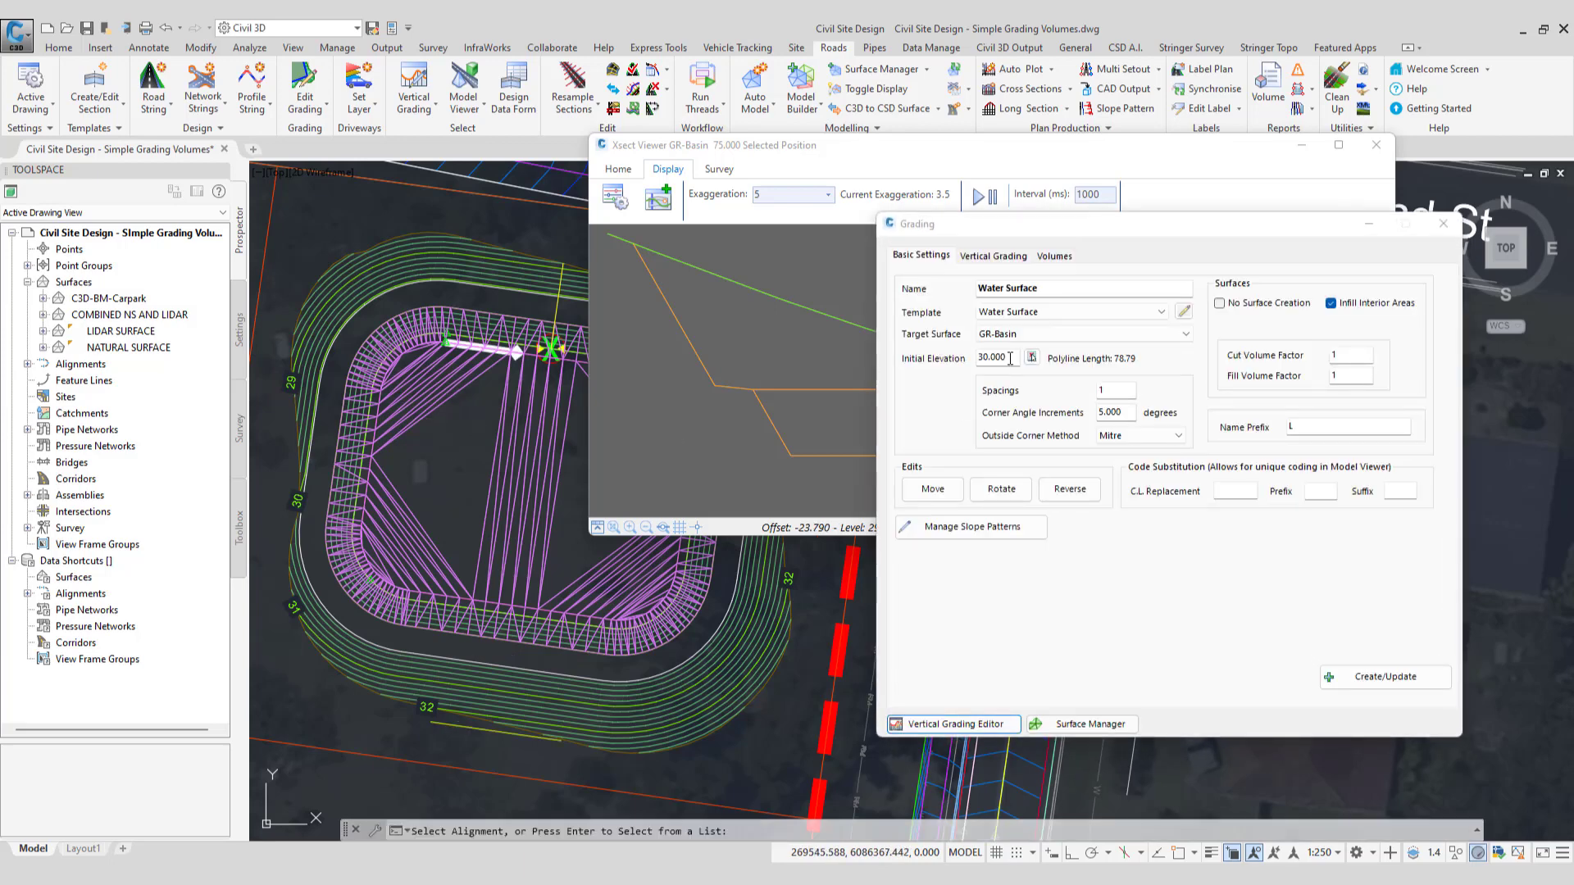
text(29)
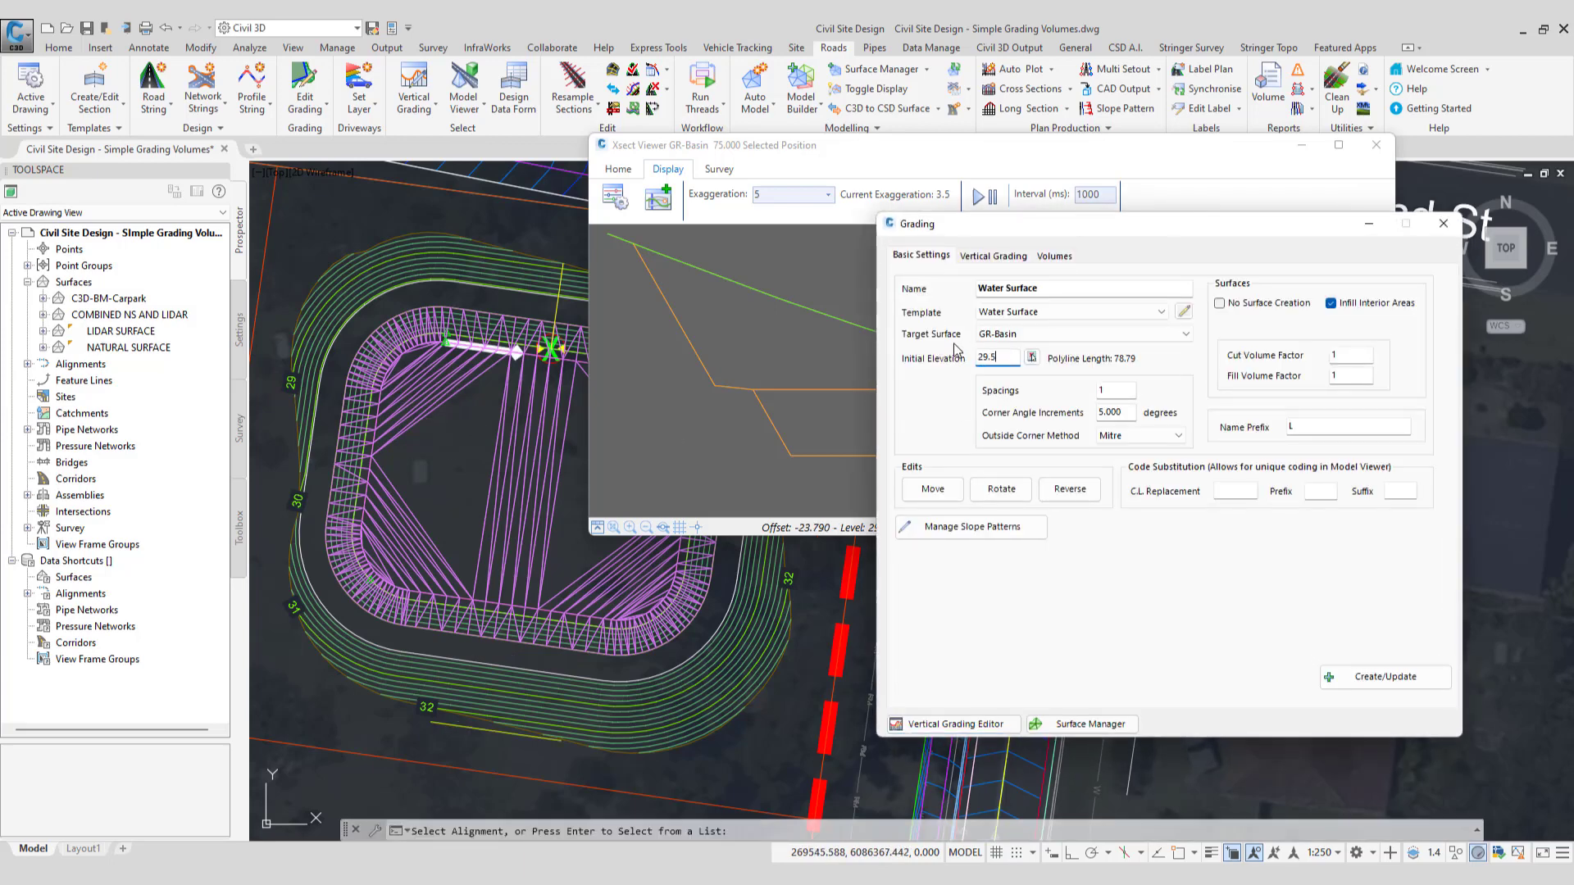
text(.5)
click(1365, 680)
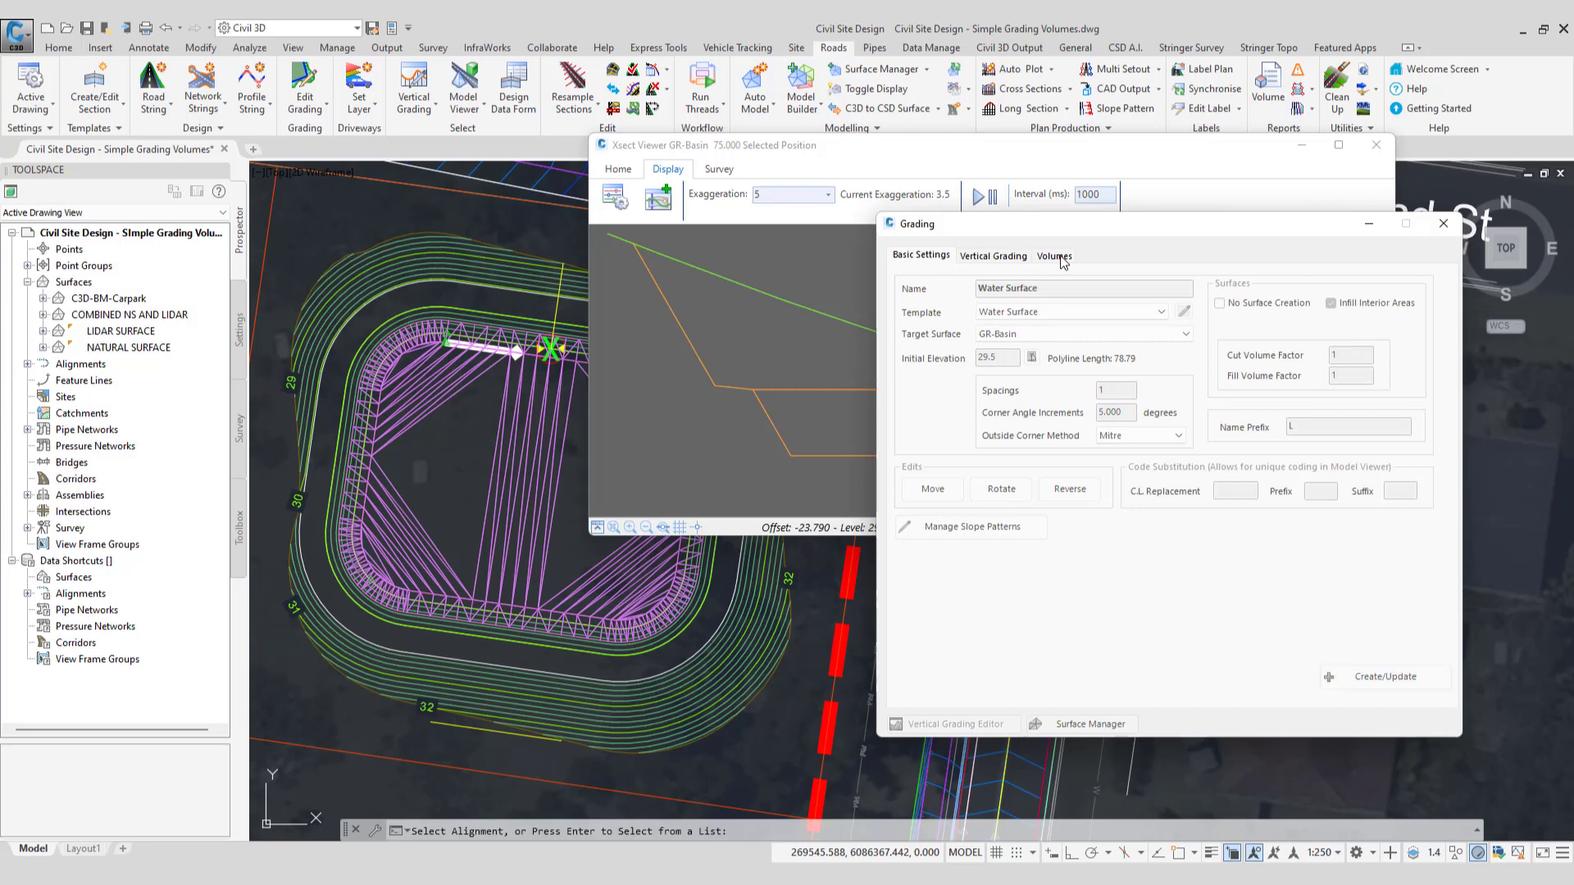
Compute volumes for the water surface: 0 cut, 269.208 cubic metres fill over 581.863 area
click(952, 690)
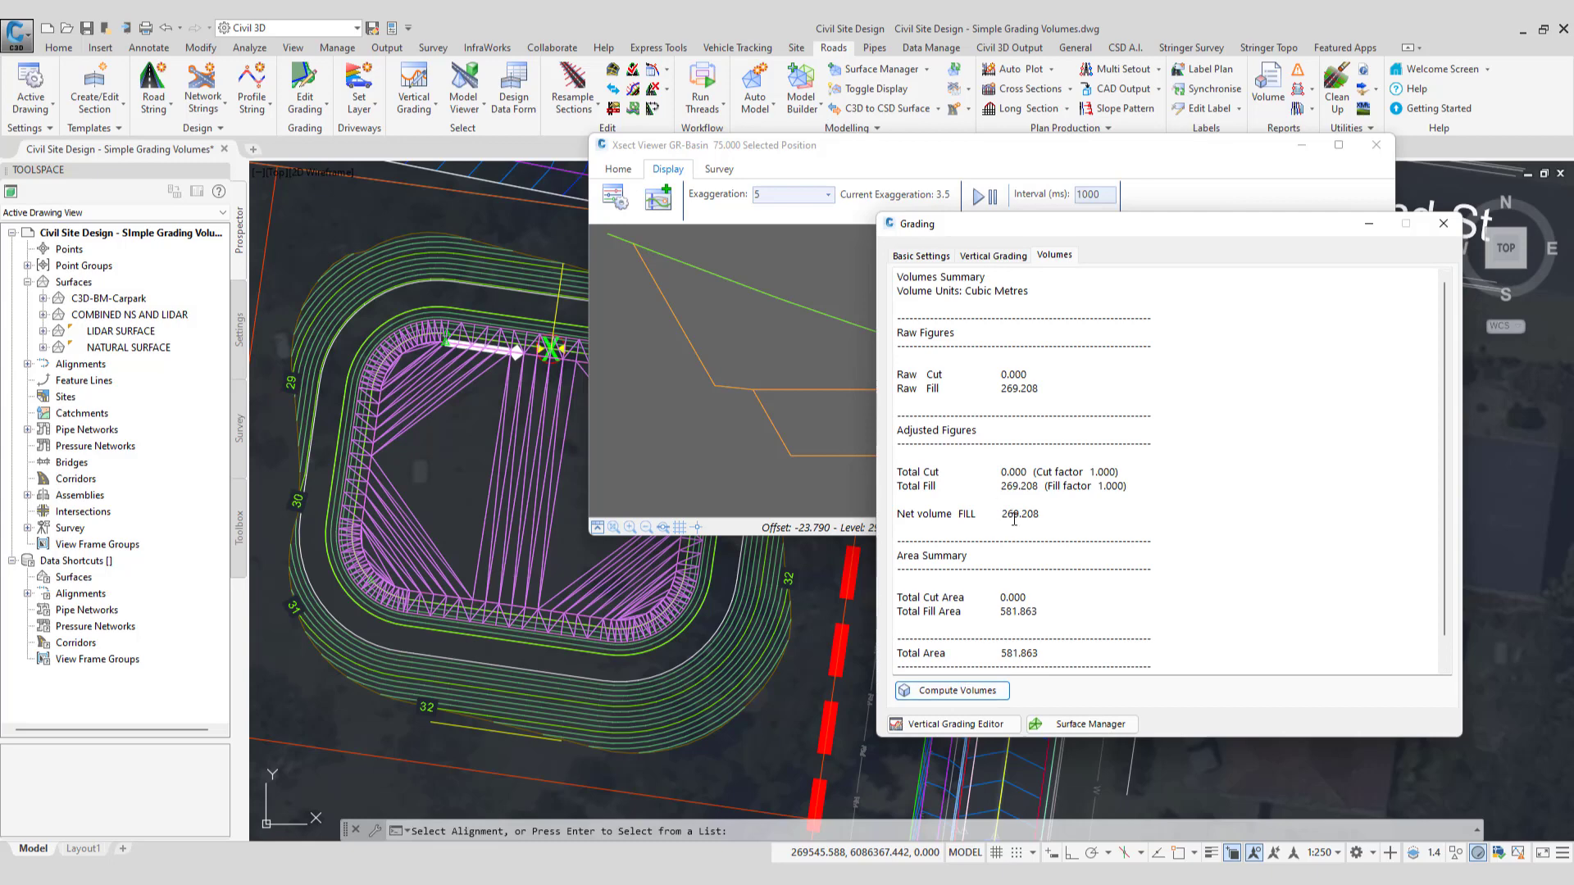
click(1202, 187)
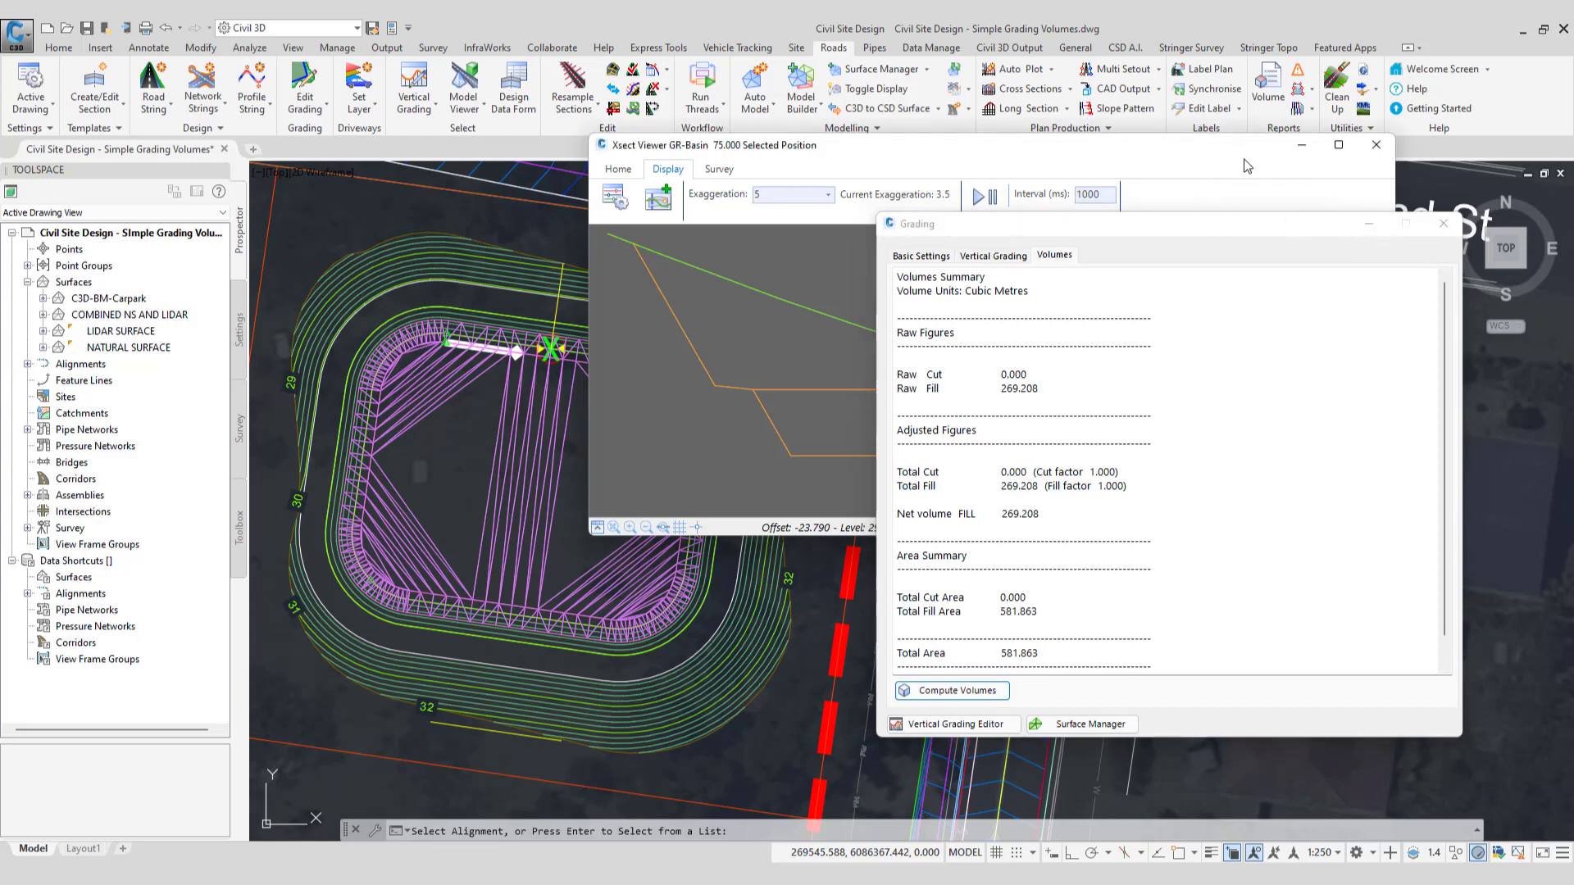
drag(1234, 146, 774, 151)
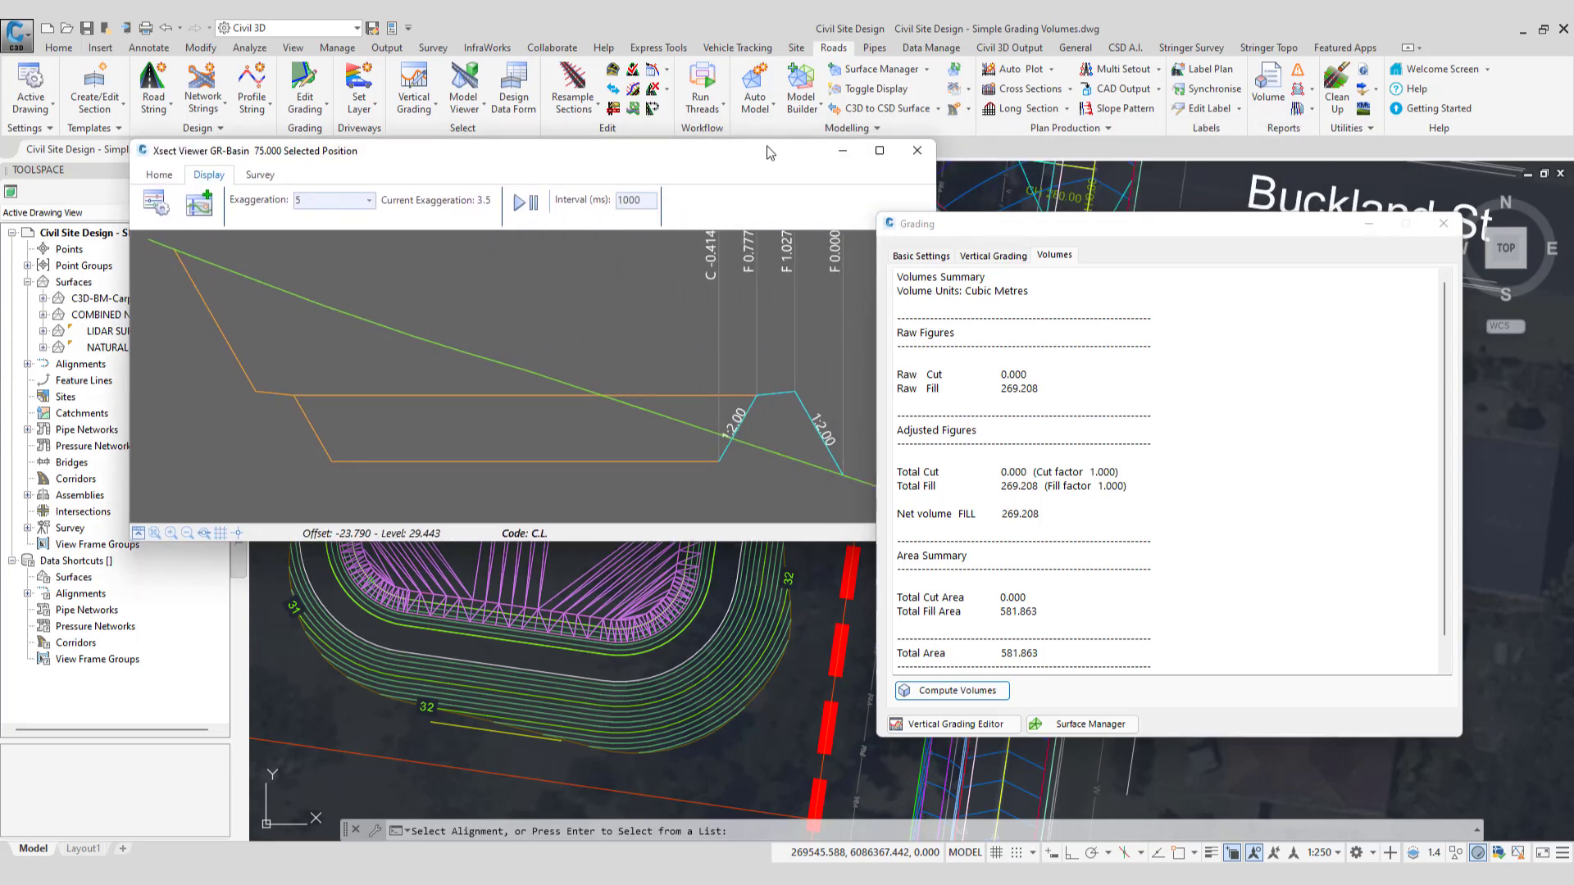
View the cross-section at chainage 72.000 and check the basin floor and right batter levels
click(739, 207)
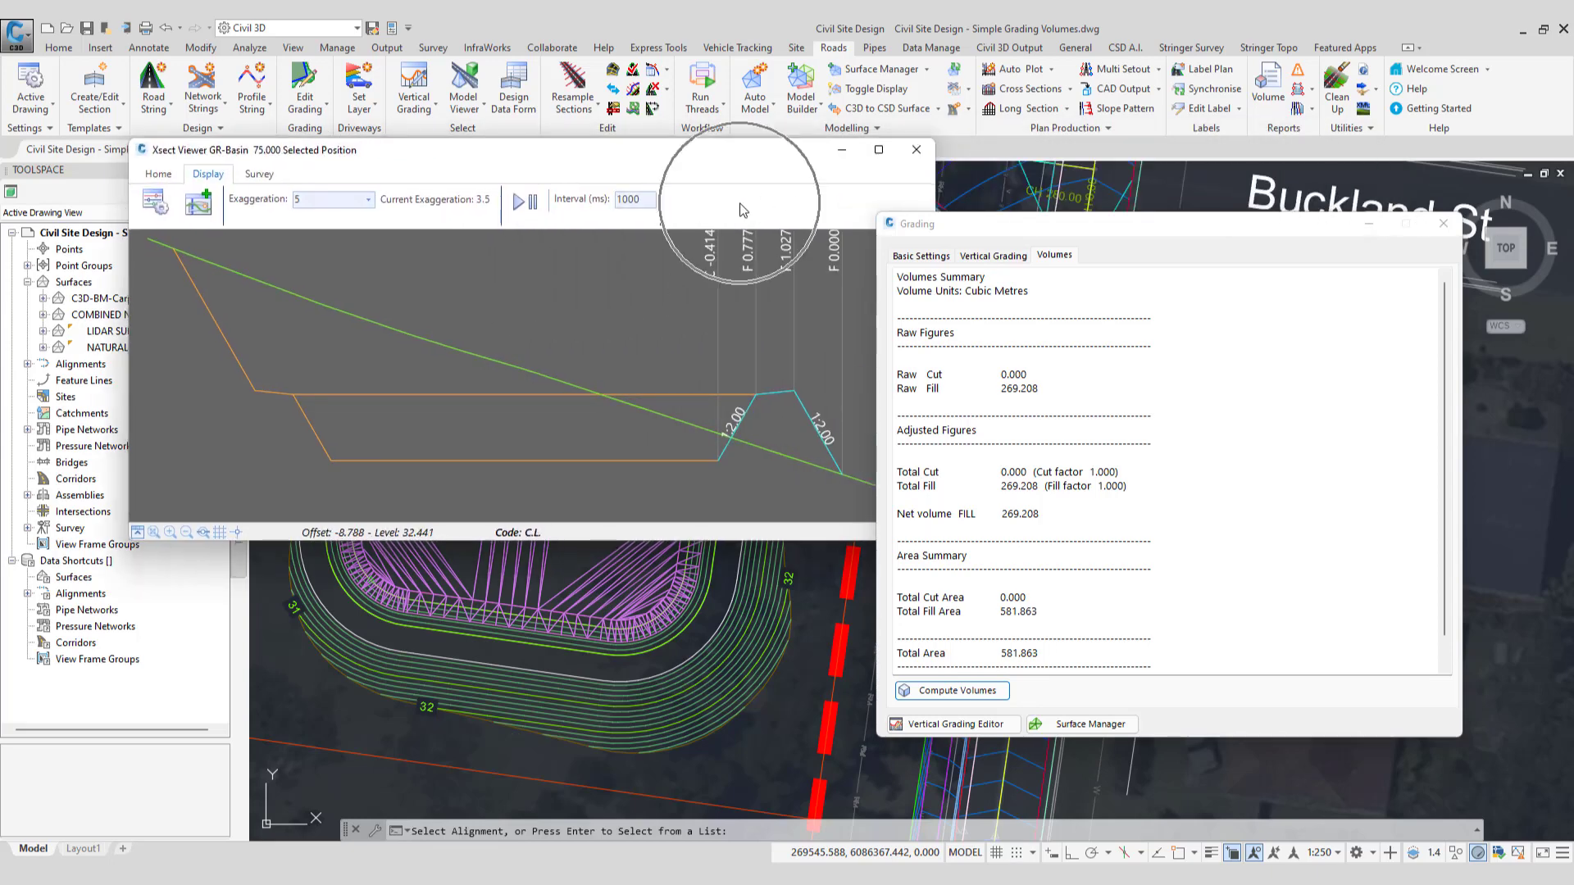
key(Left)
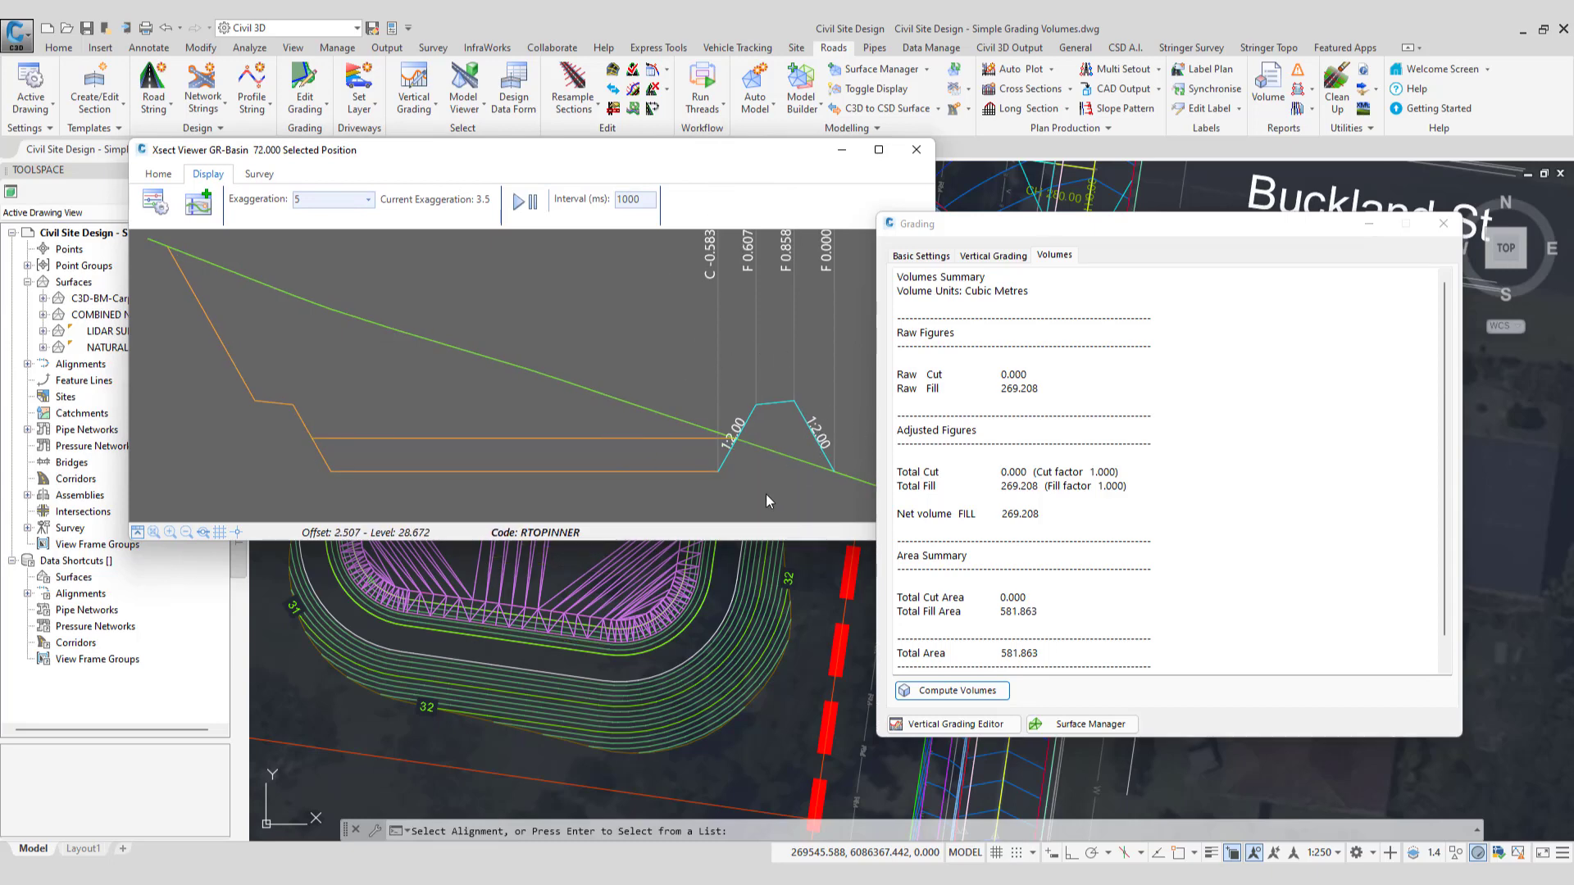
drag(432, 156, 362, 205)
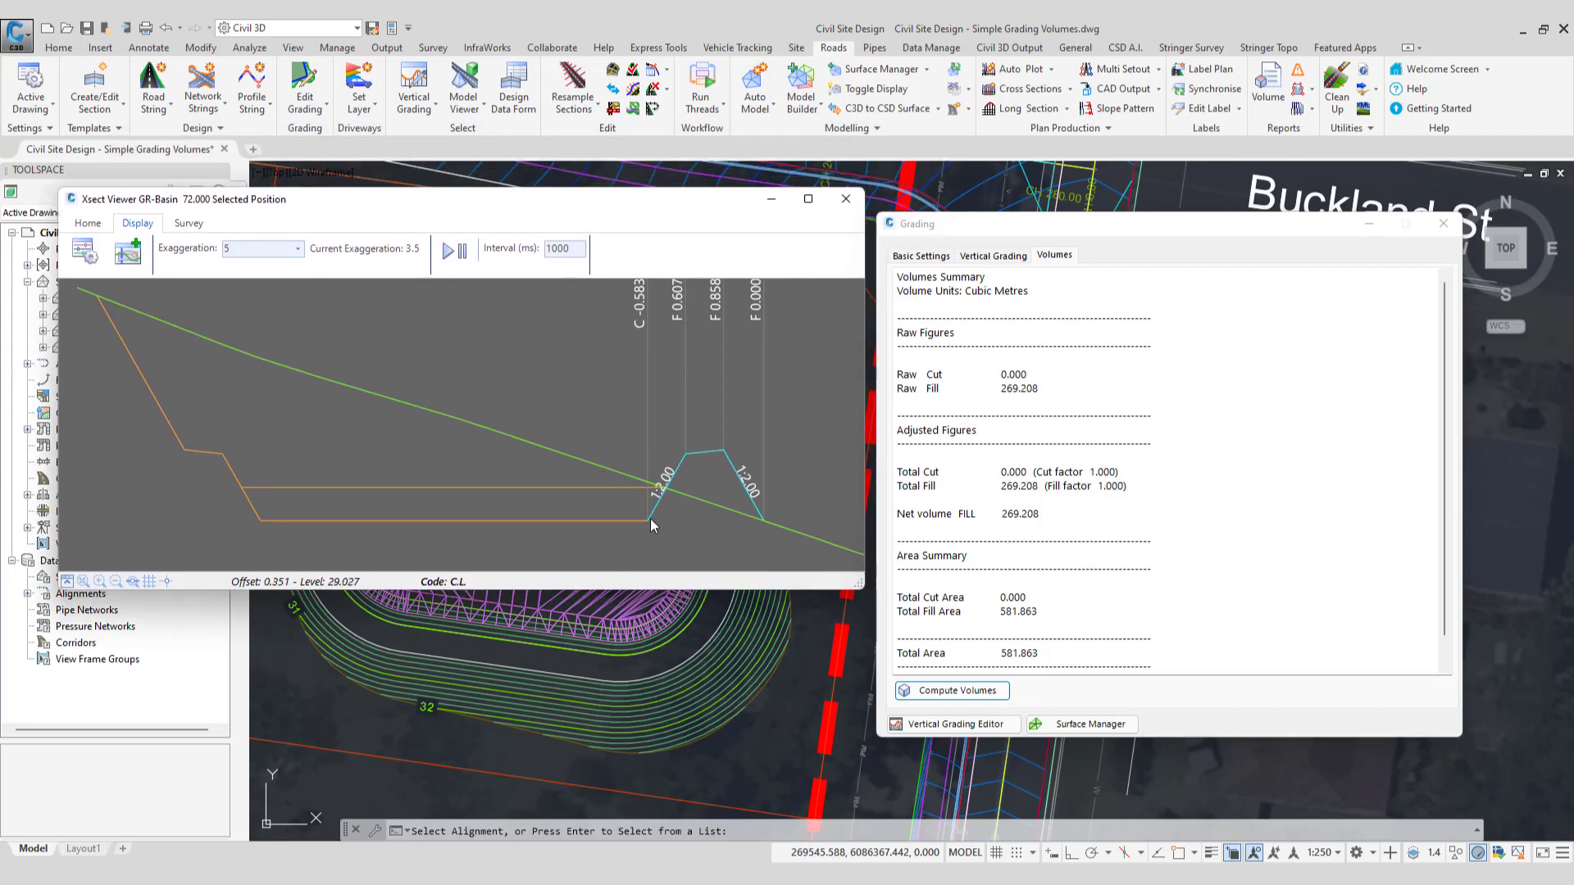
click(388, 525)
click(843, 510)
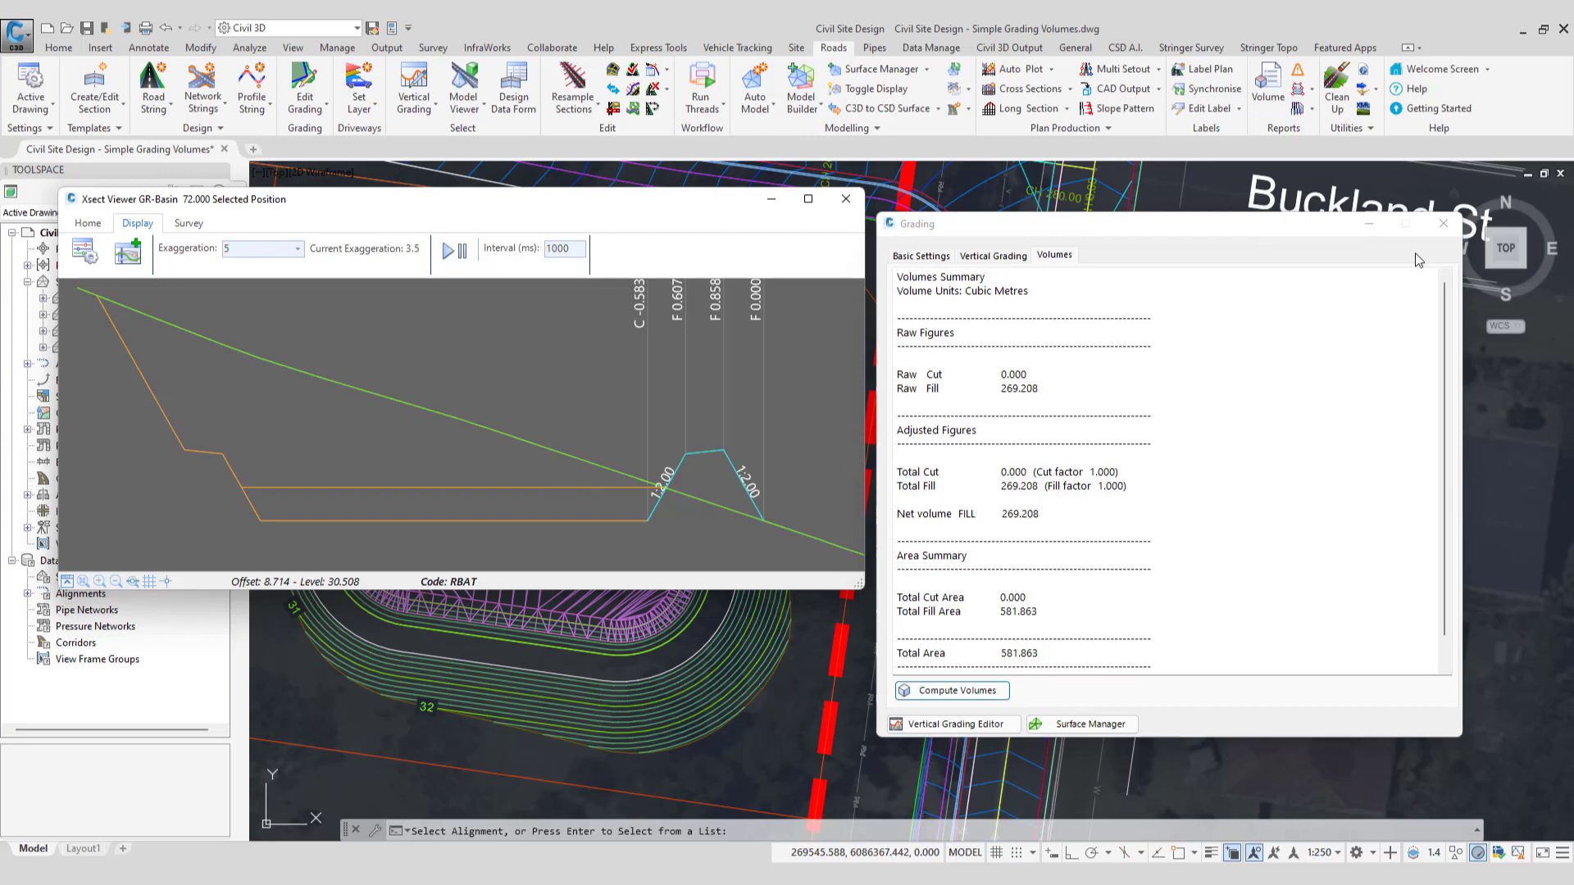
click(43, 89)
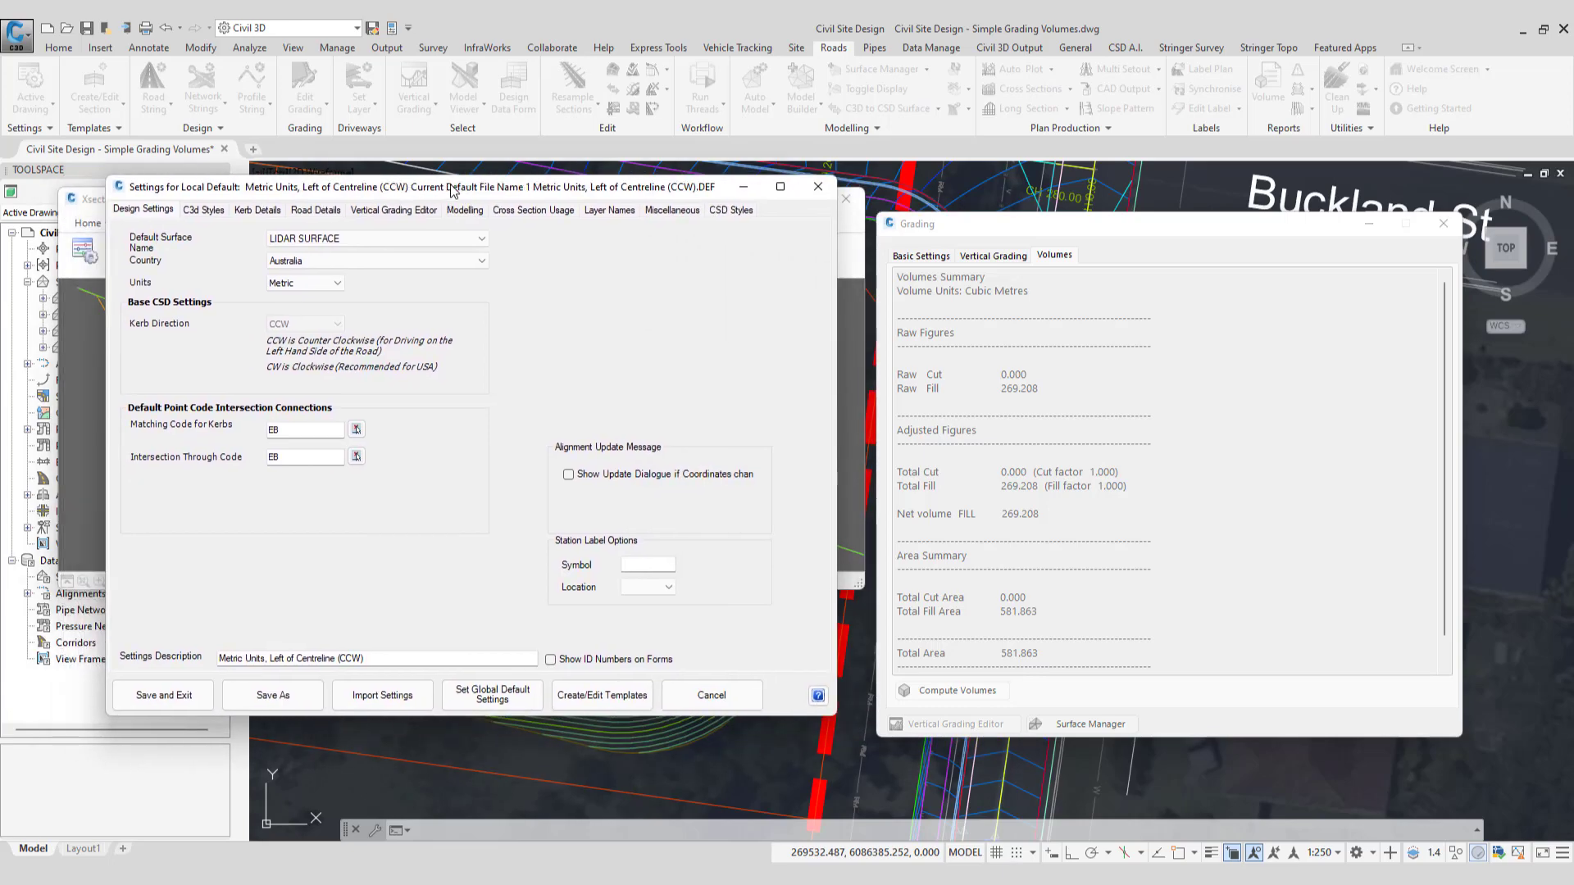
click(300, 213)
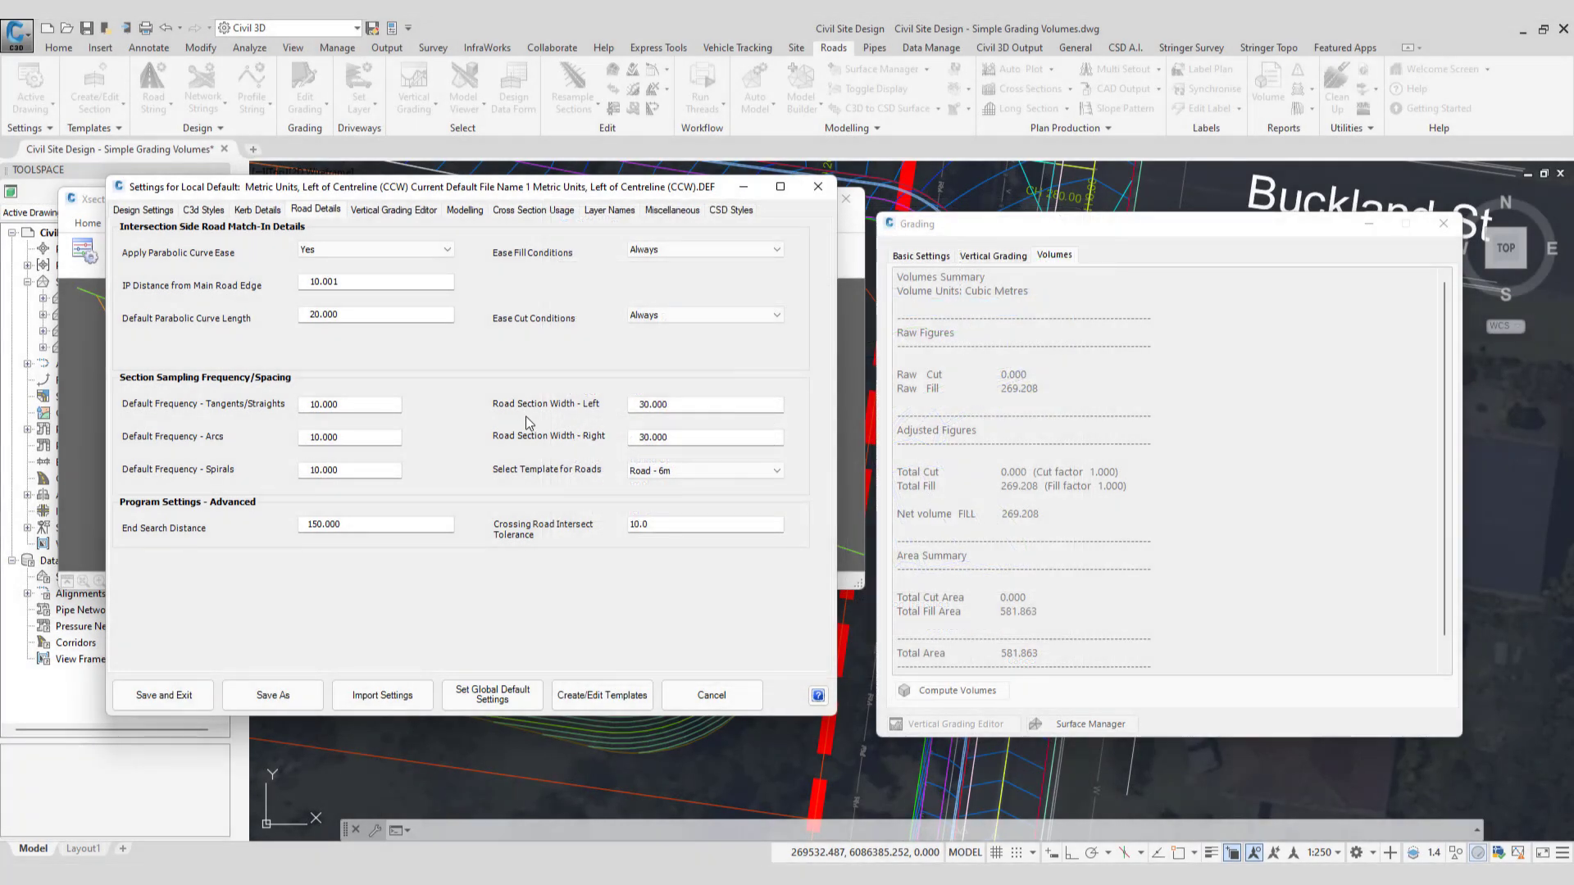
drag(691, 402, 604, 408)
drag(679, 441, 624, 441)
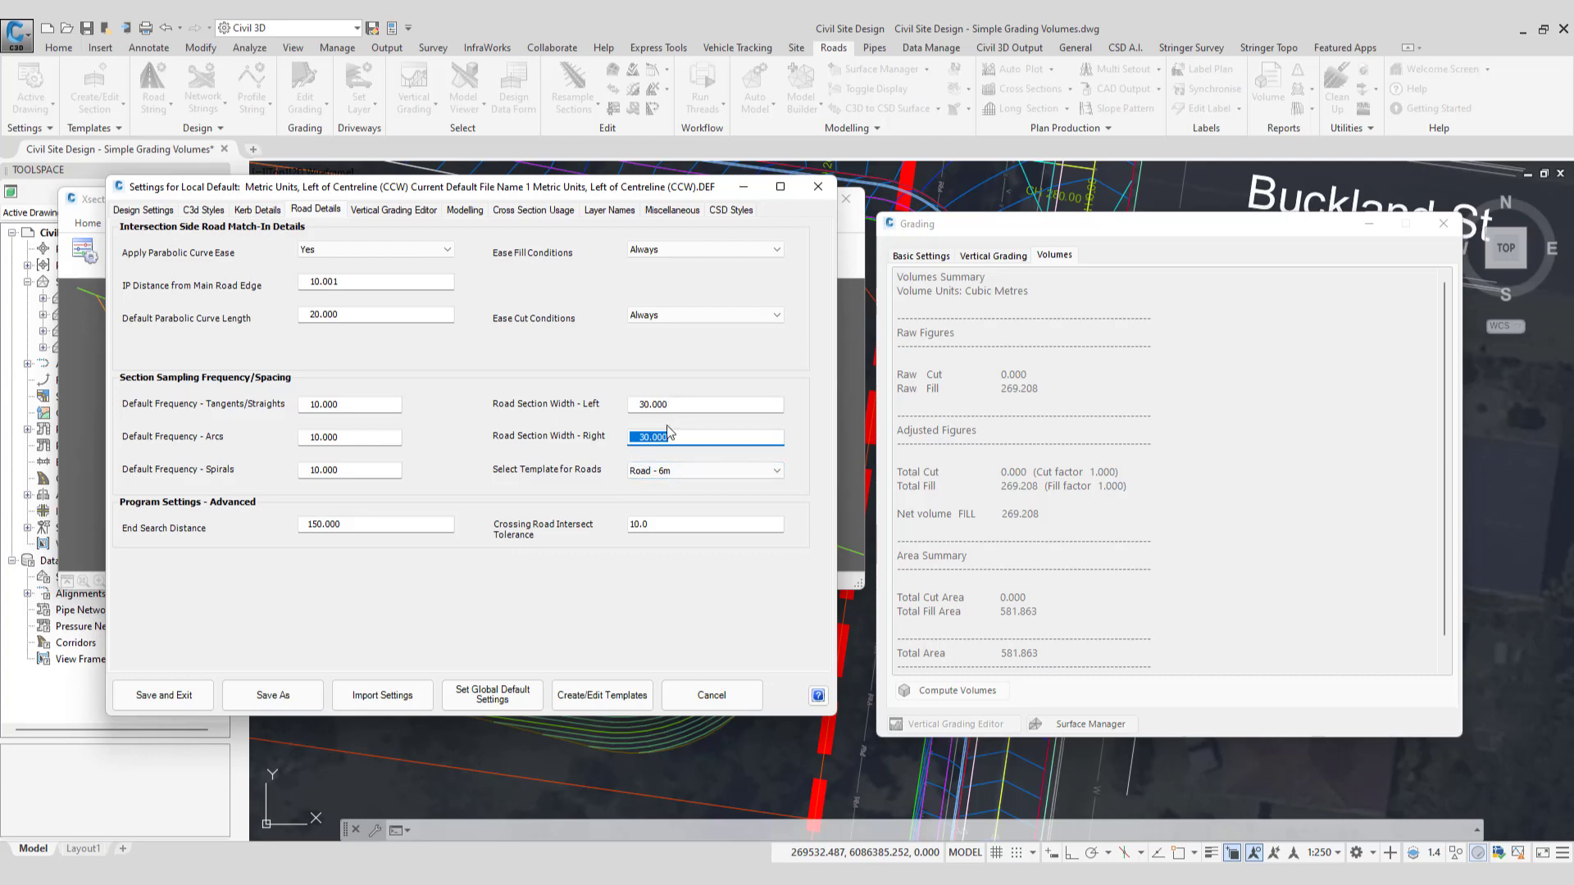
click(818, 186)
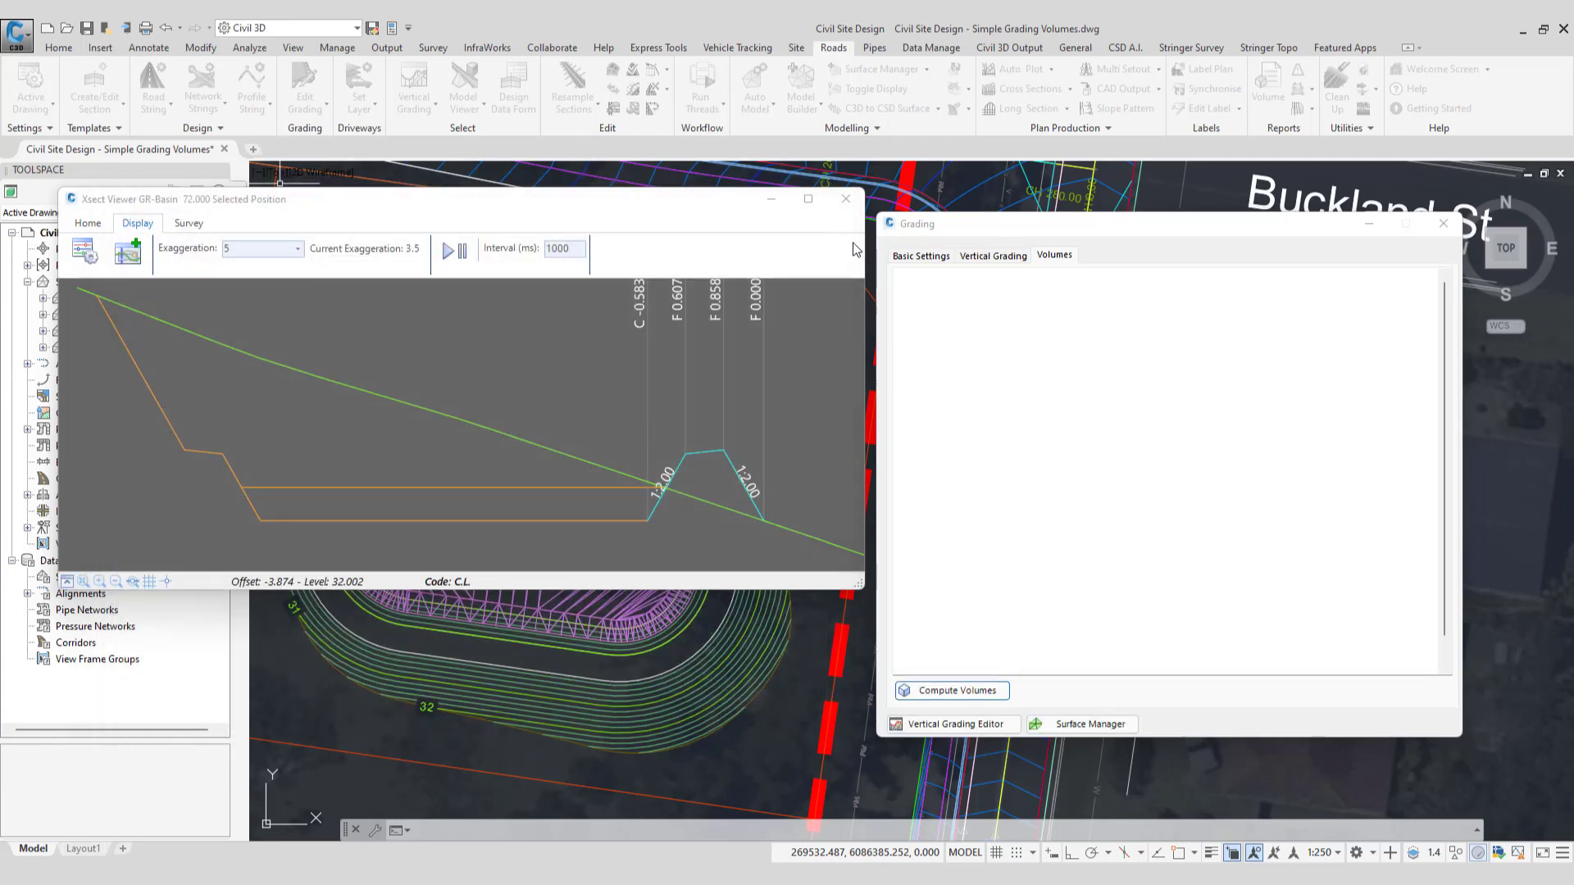